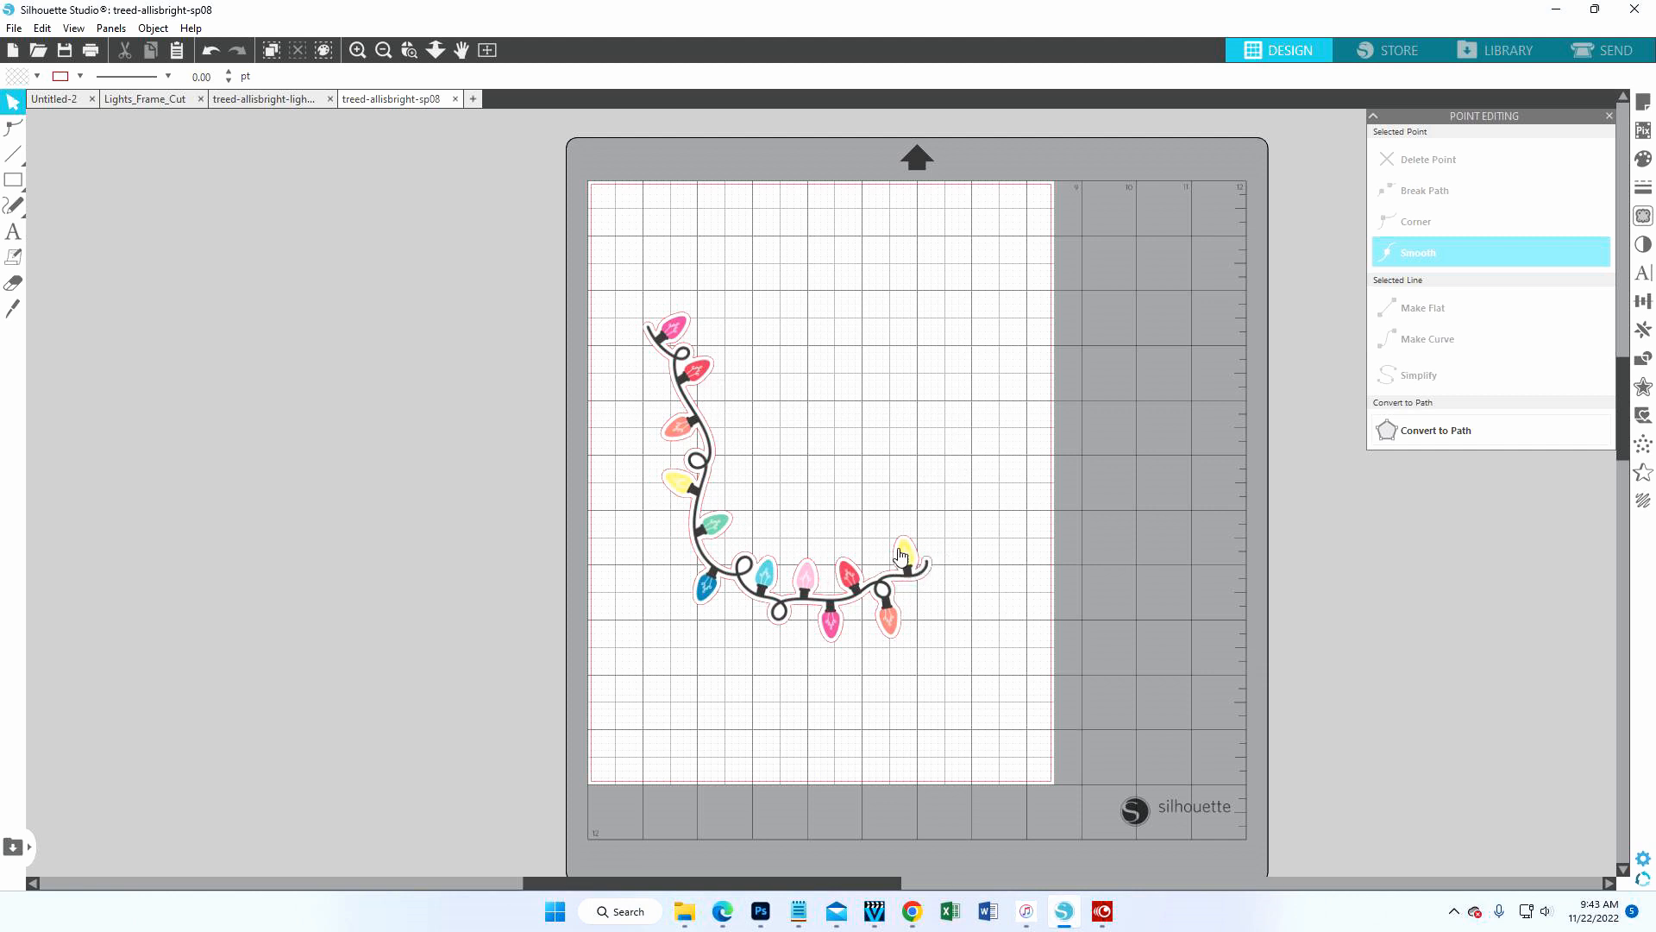
# - In the Lights_Frame_Cut document, move the white backing shape off the light frame to inspect it, and undo the move
pyautogui.click(169, 102)
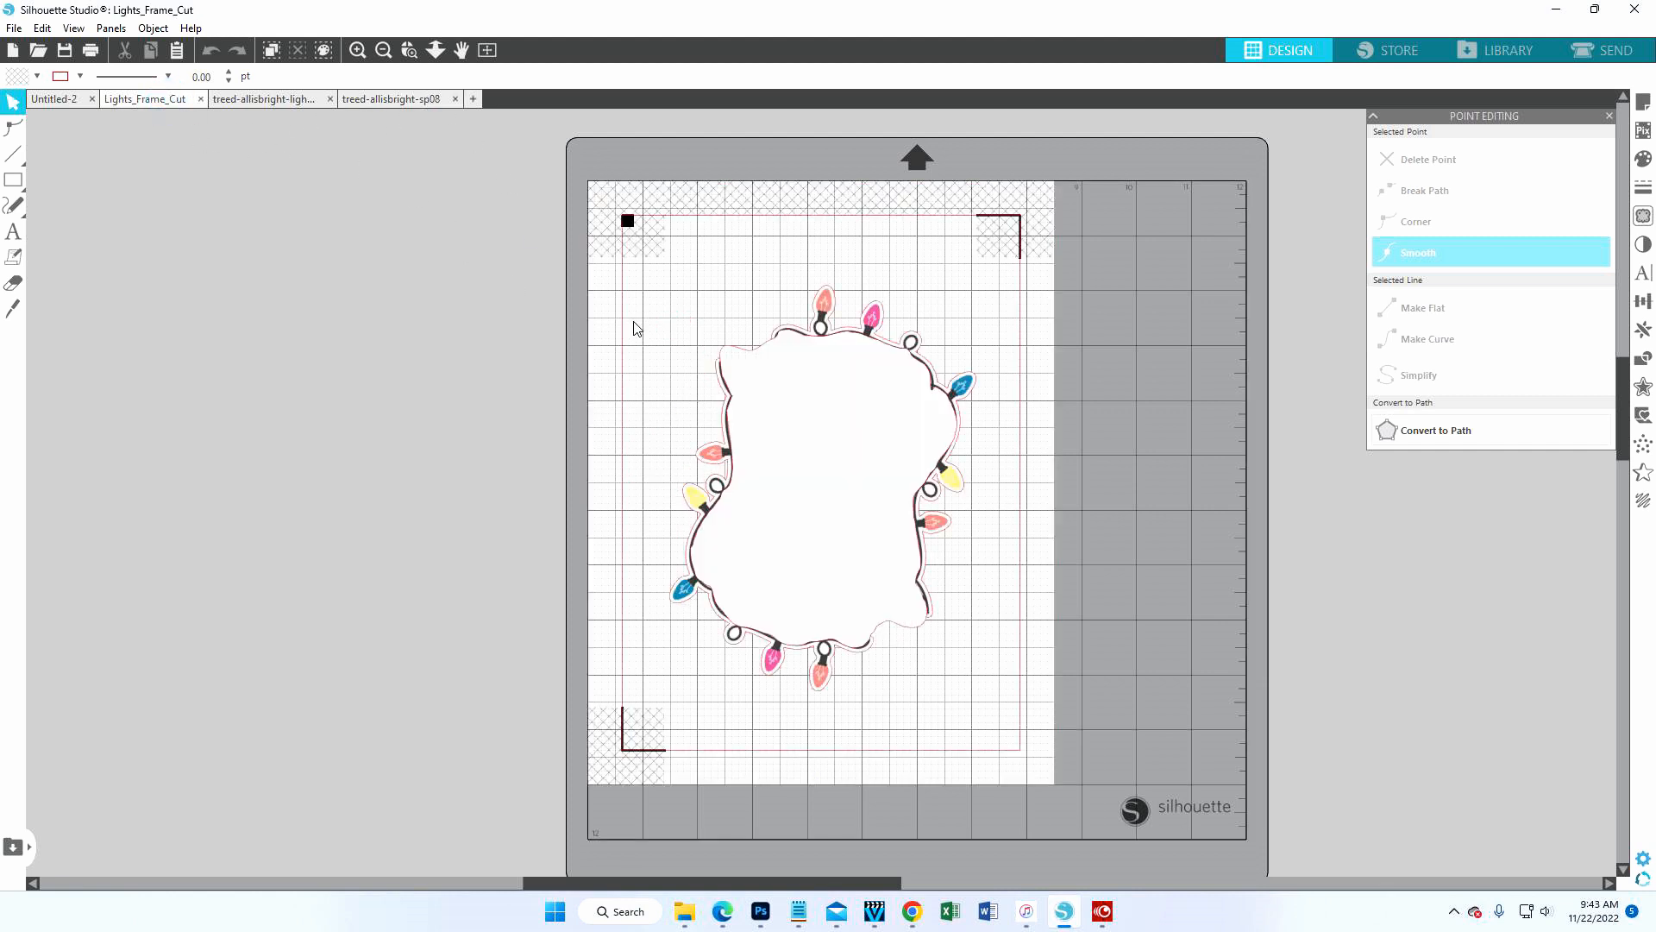
pyautogui.click(834, 457)
pyautogui.moveTo(833, 458); pyautogui.dragTo(1131, 470)
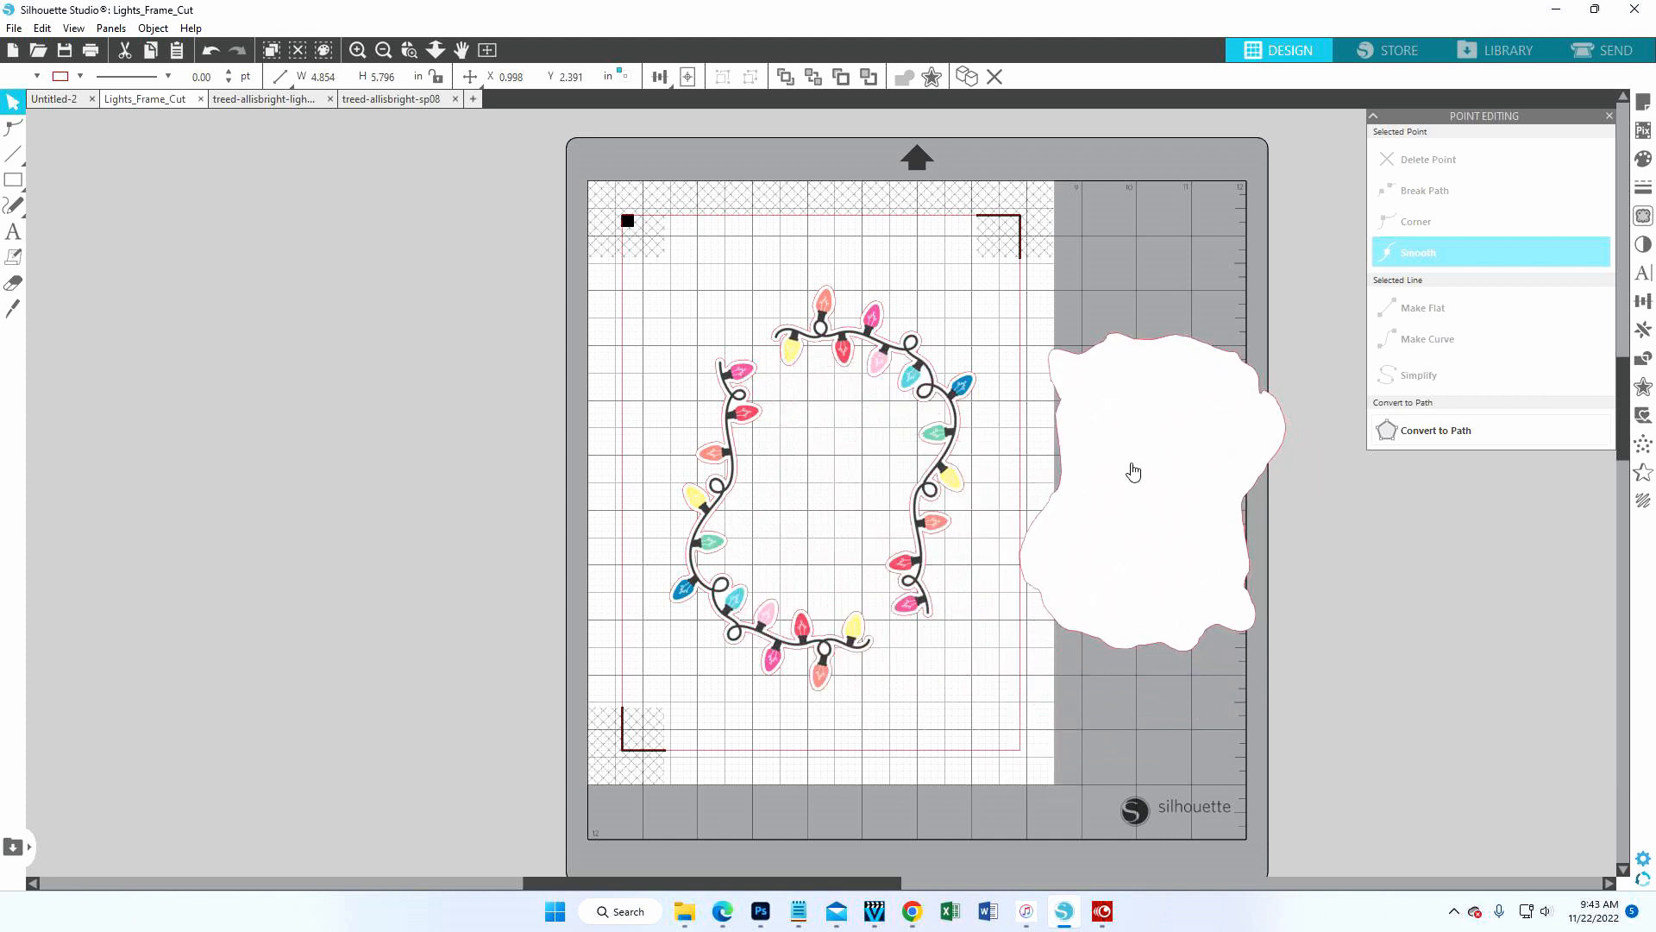
pyautogui.click(806, 559)
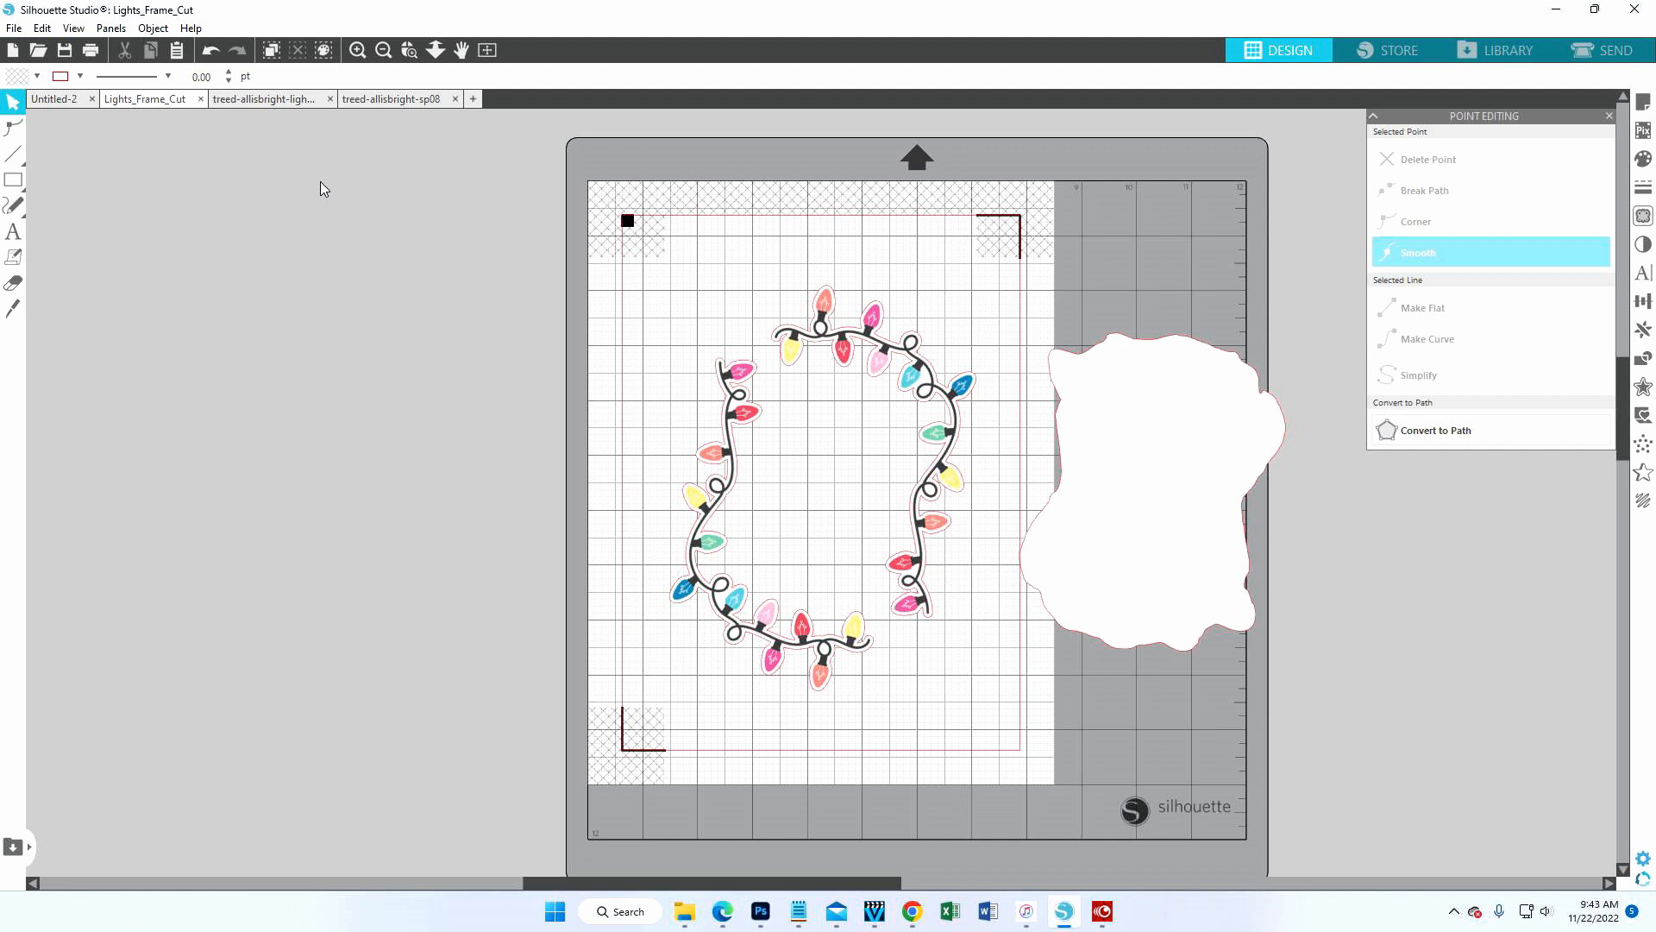
pyautogui.click(209, 54)
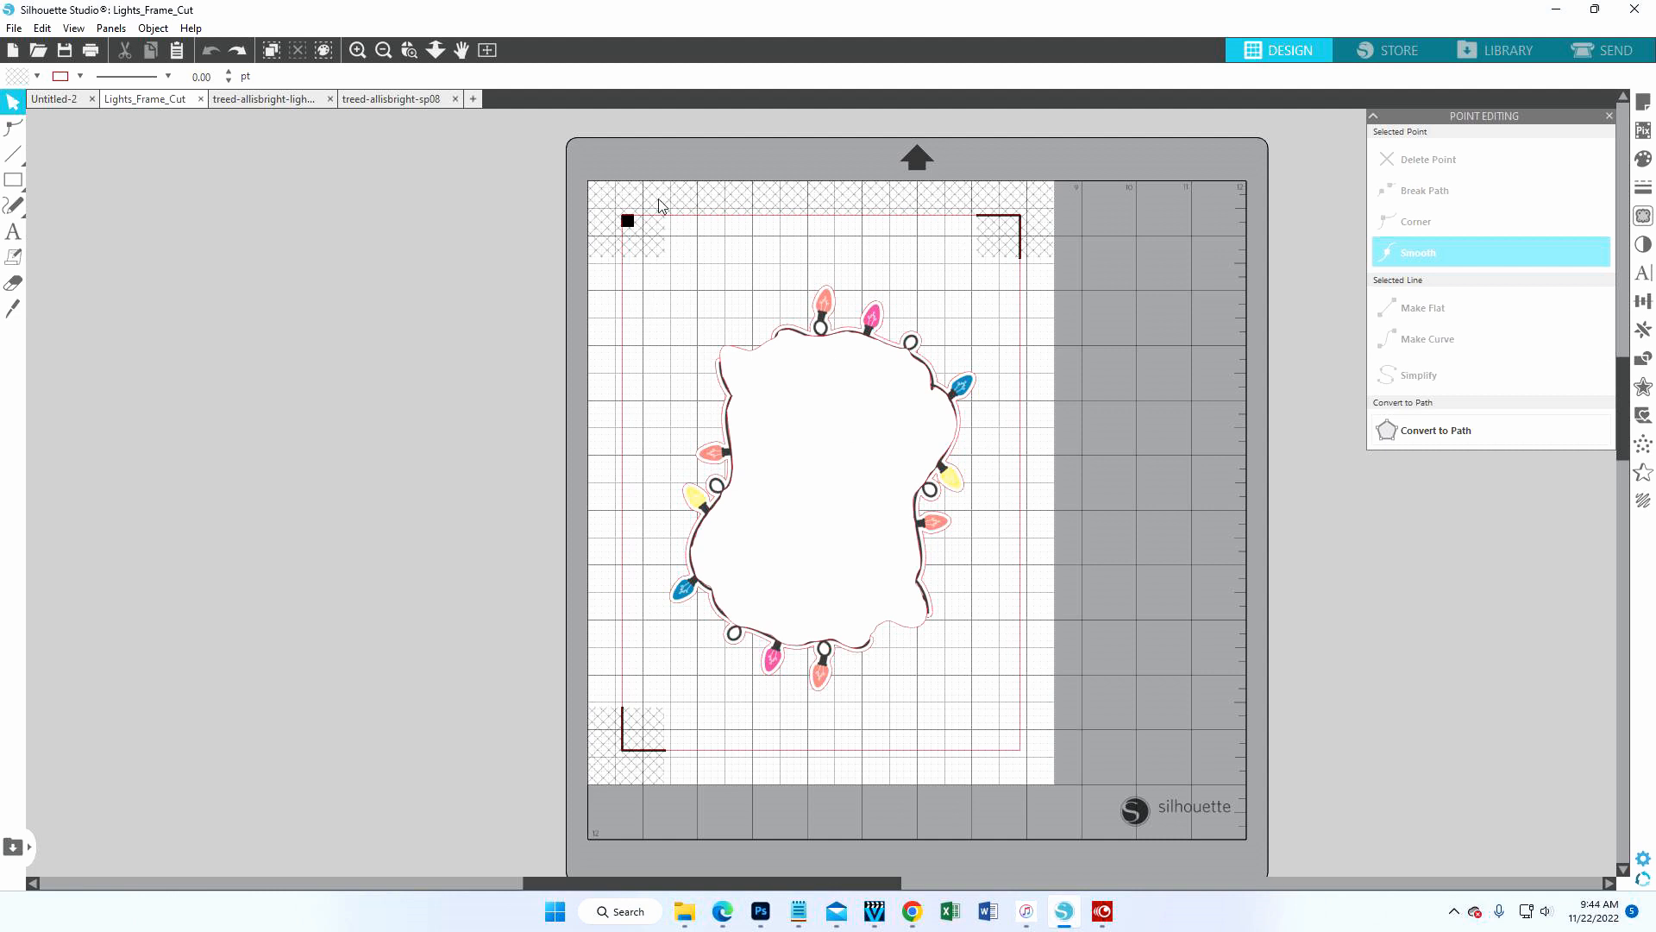
# - Check the string size used in Lights_Frame_Cut and scale the light string in treed-allisbright-sp08 down to about 4.524 by 5.157 in
pyautogui.click(390, 102)
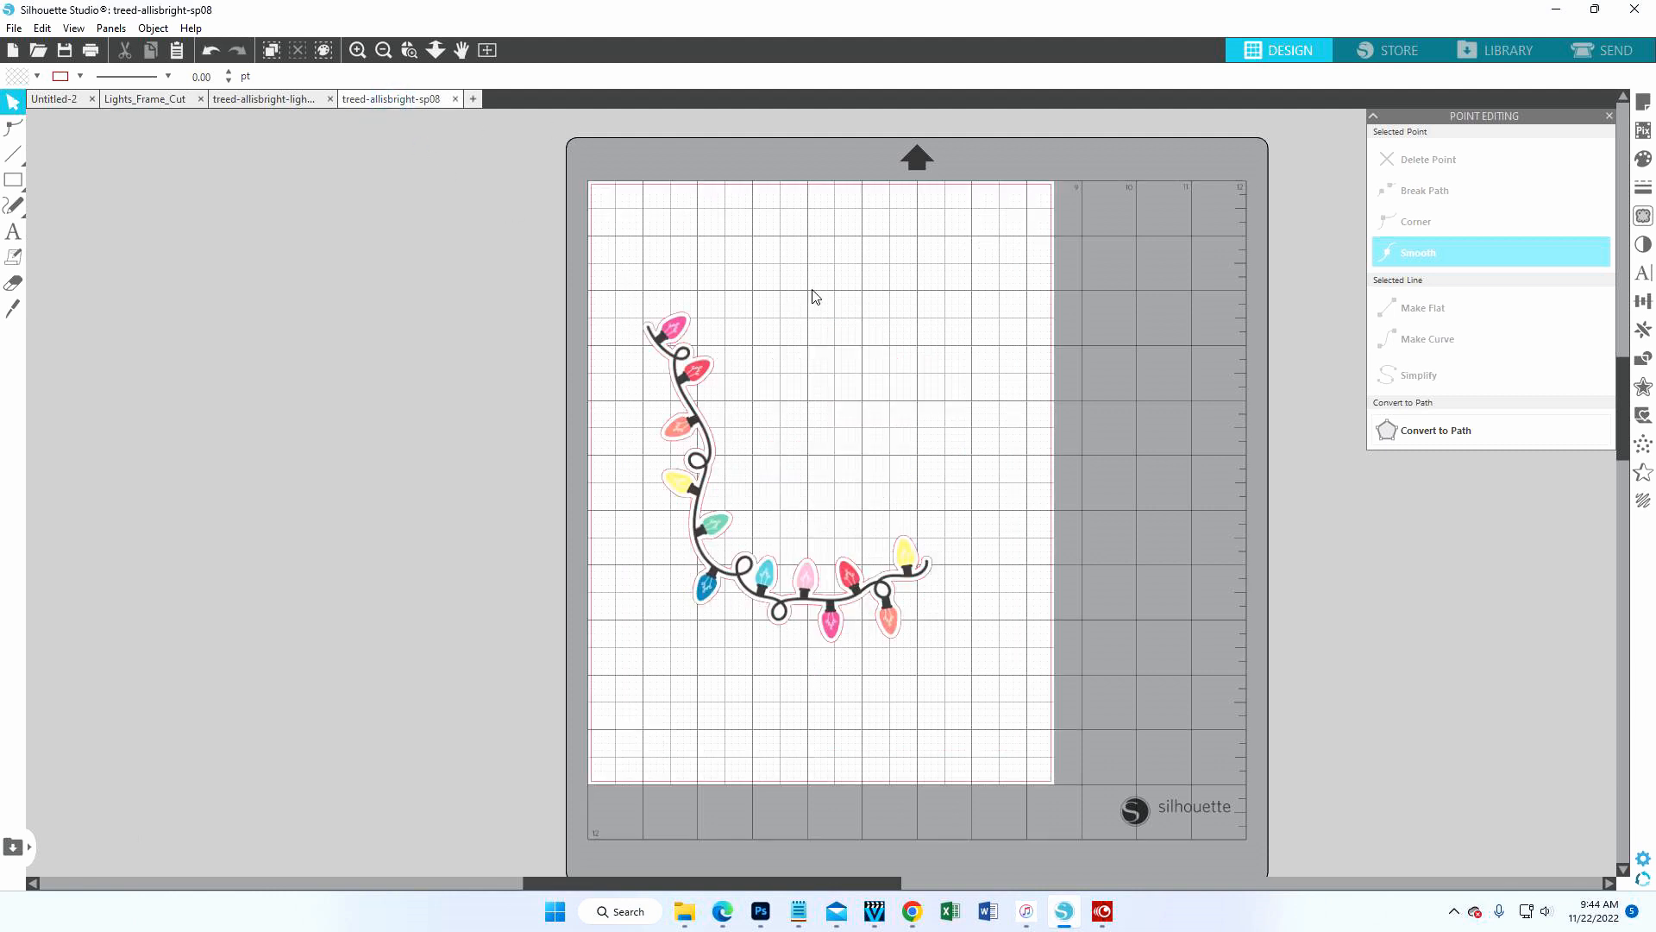
pyautogui.click(910, 572)
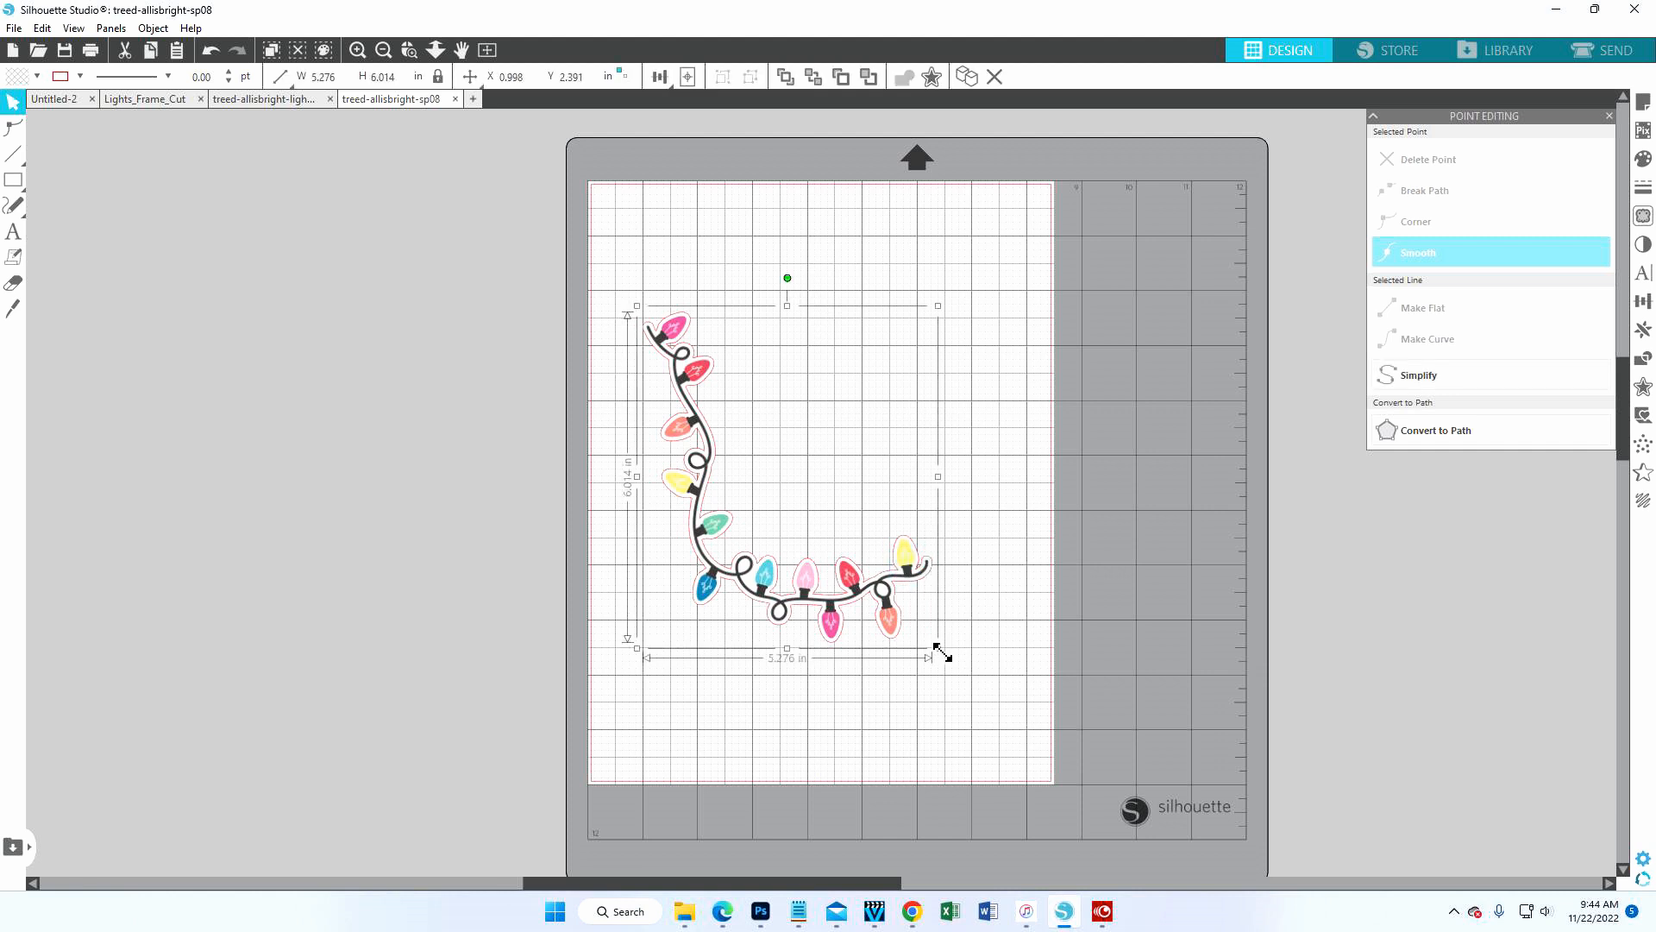
pyautogui.click(177, 102)
pyautogui.click(819, 664)
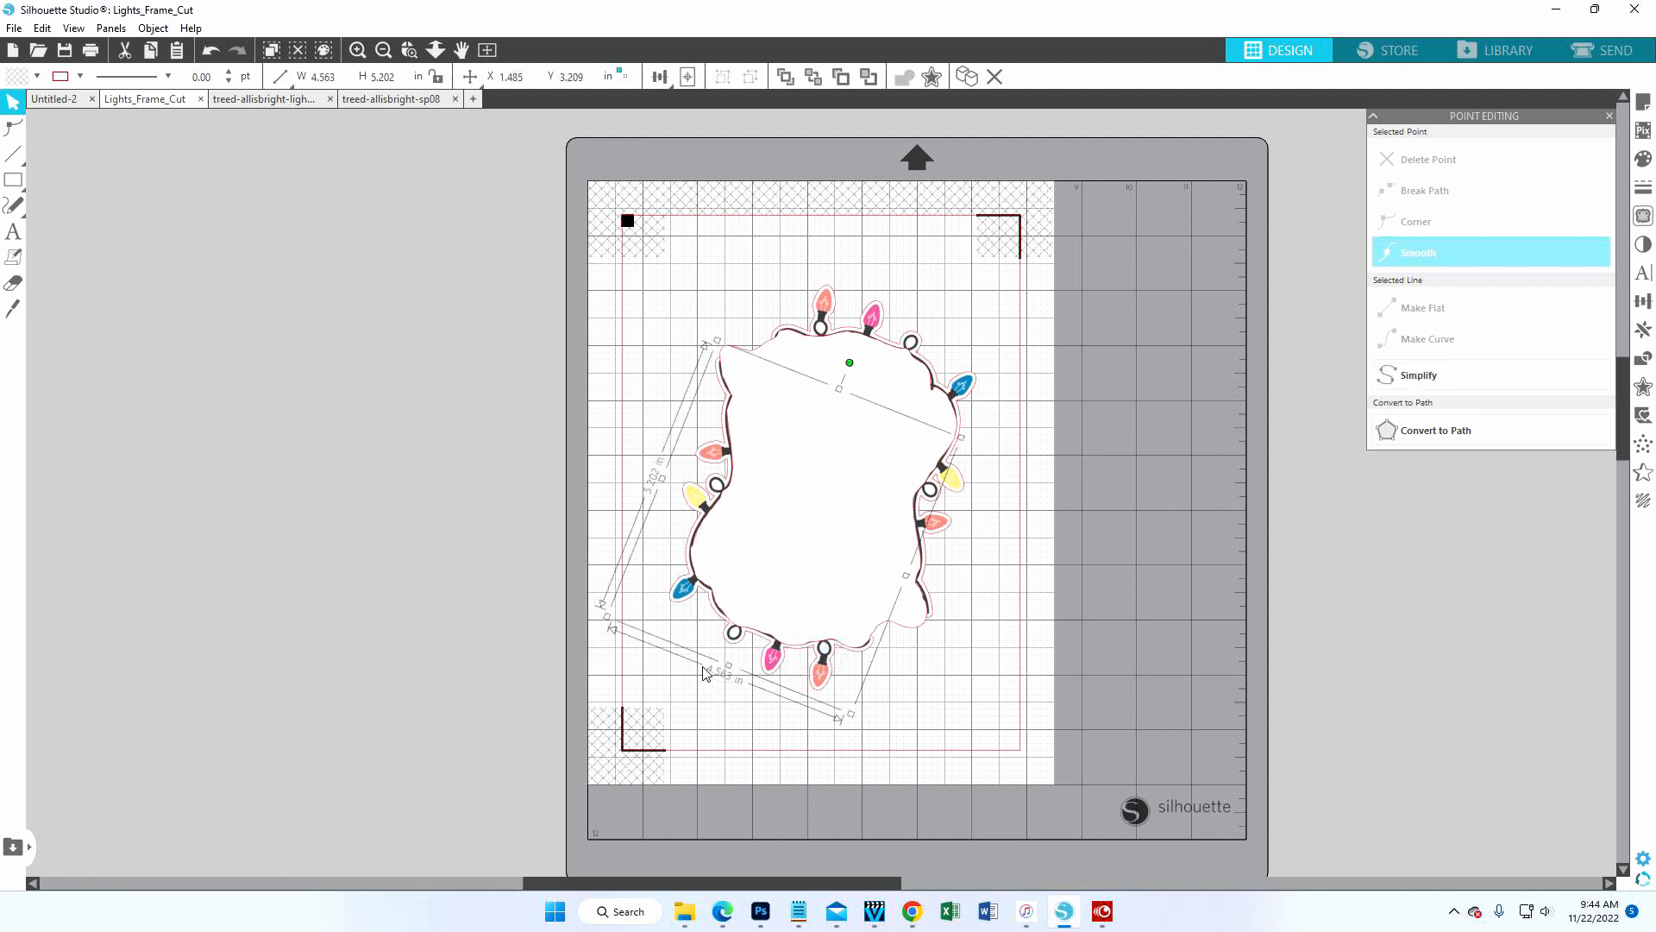
pyautogui.click(391, 99)
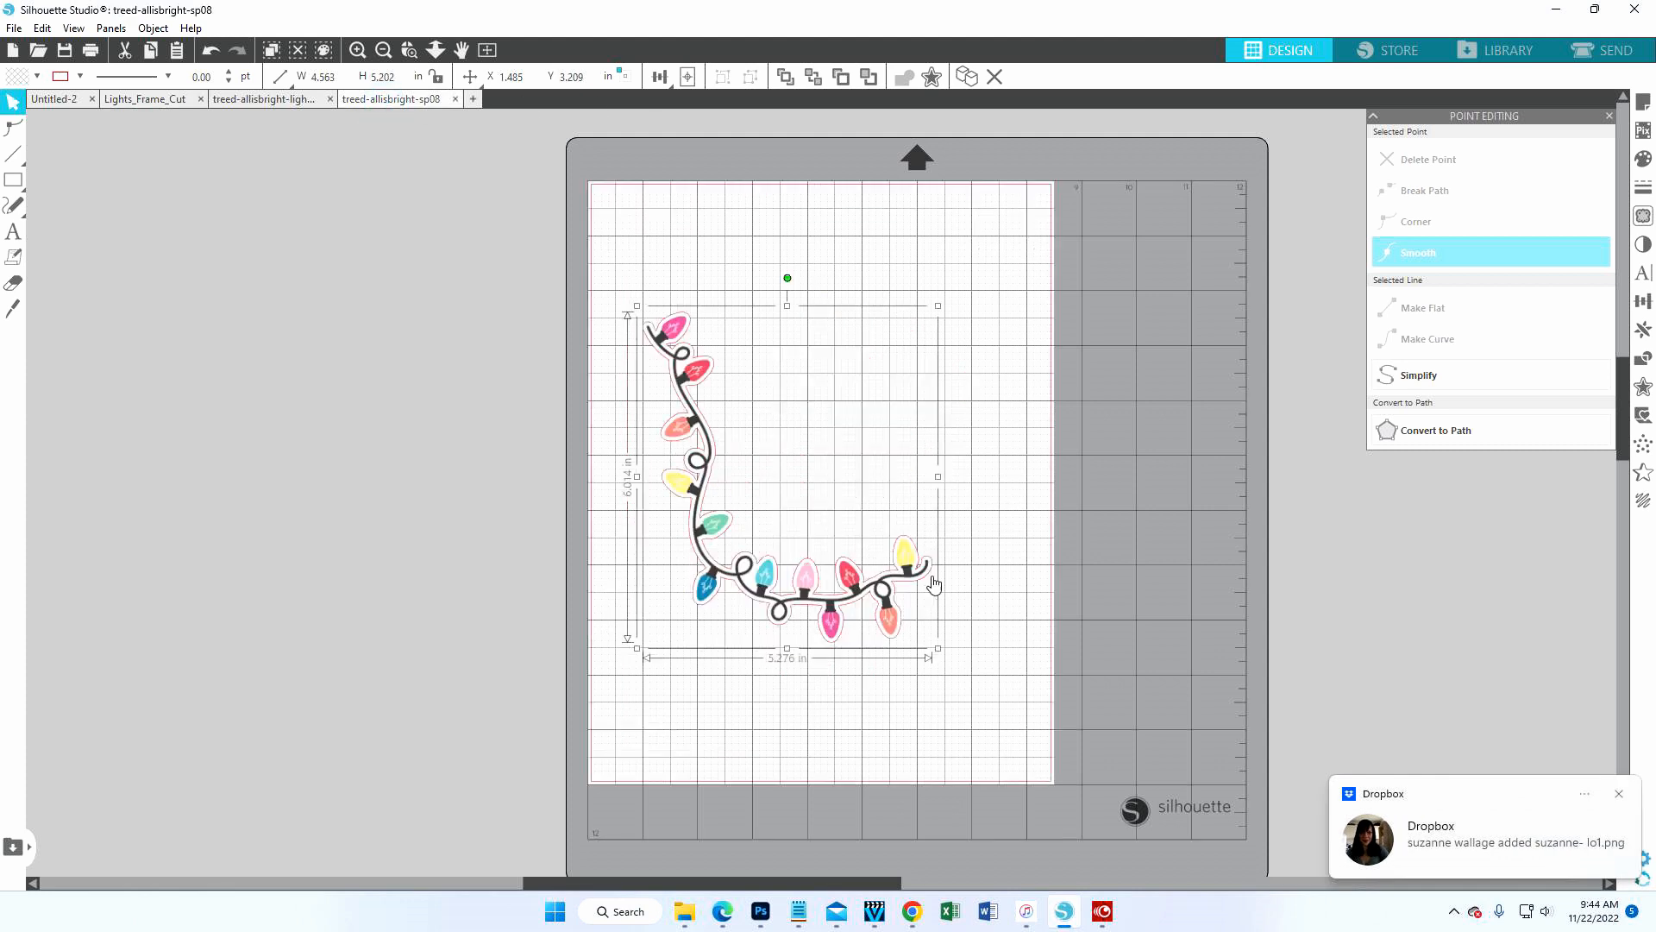
pyautogui.click(937, 649)
pyautogui.moveTo(941, 650); pyautogui.dragTo(908, 599)
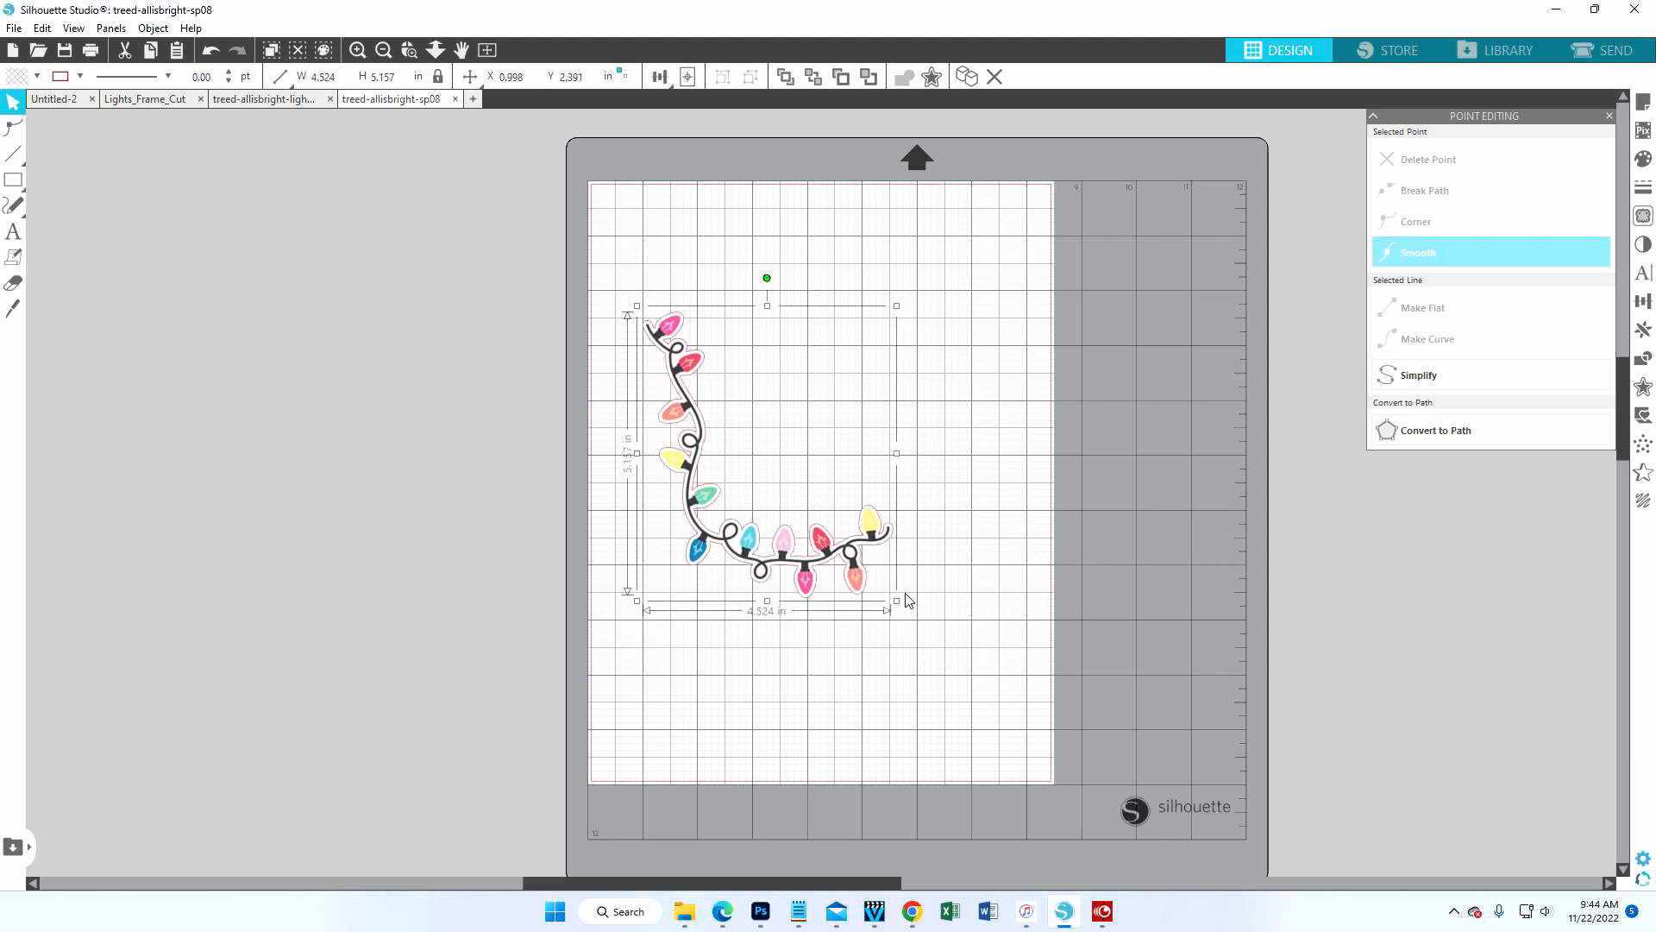
# - Duplicate the light string, rotate the copy roughly half a turn, and place it opposite the original as the frame's upper-right half
pyautogui.click(357, 49)
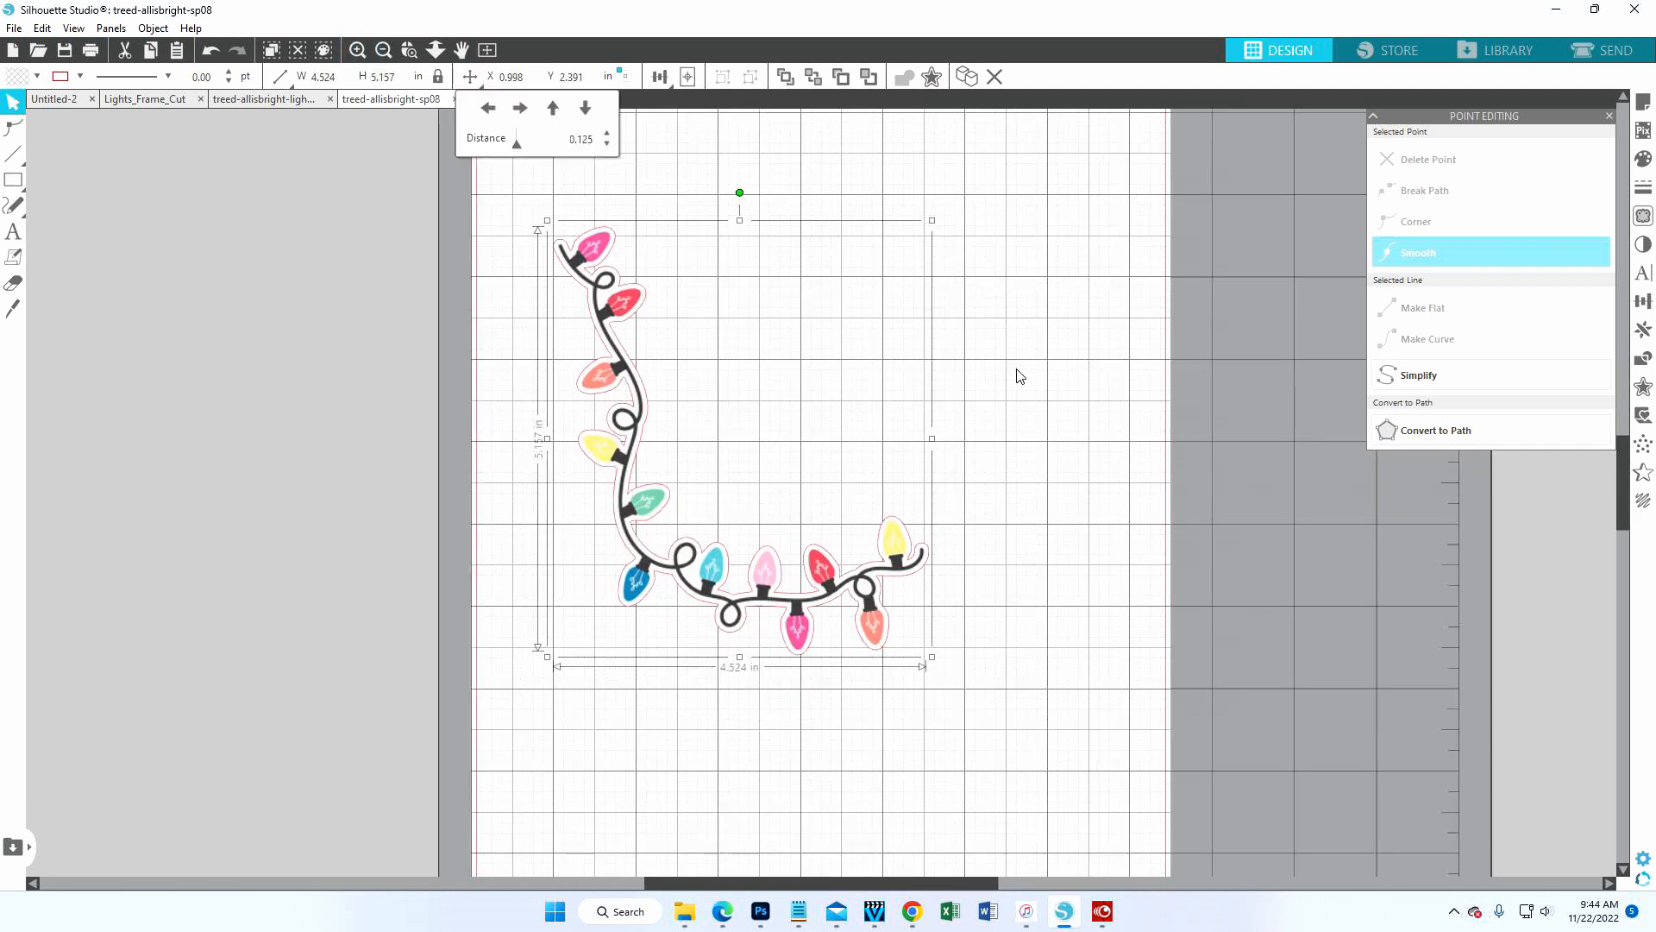
pyautogui.click(358, 50)
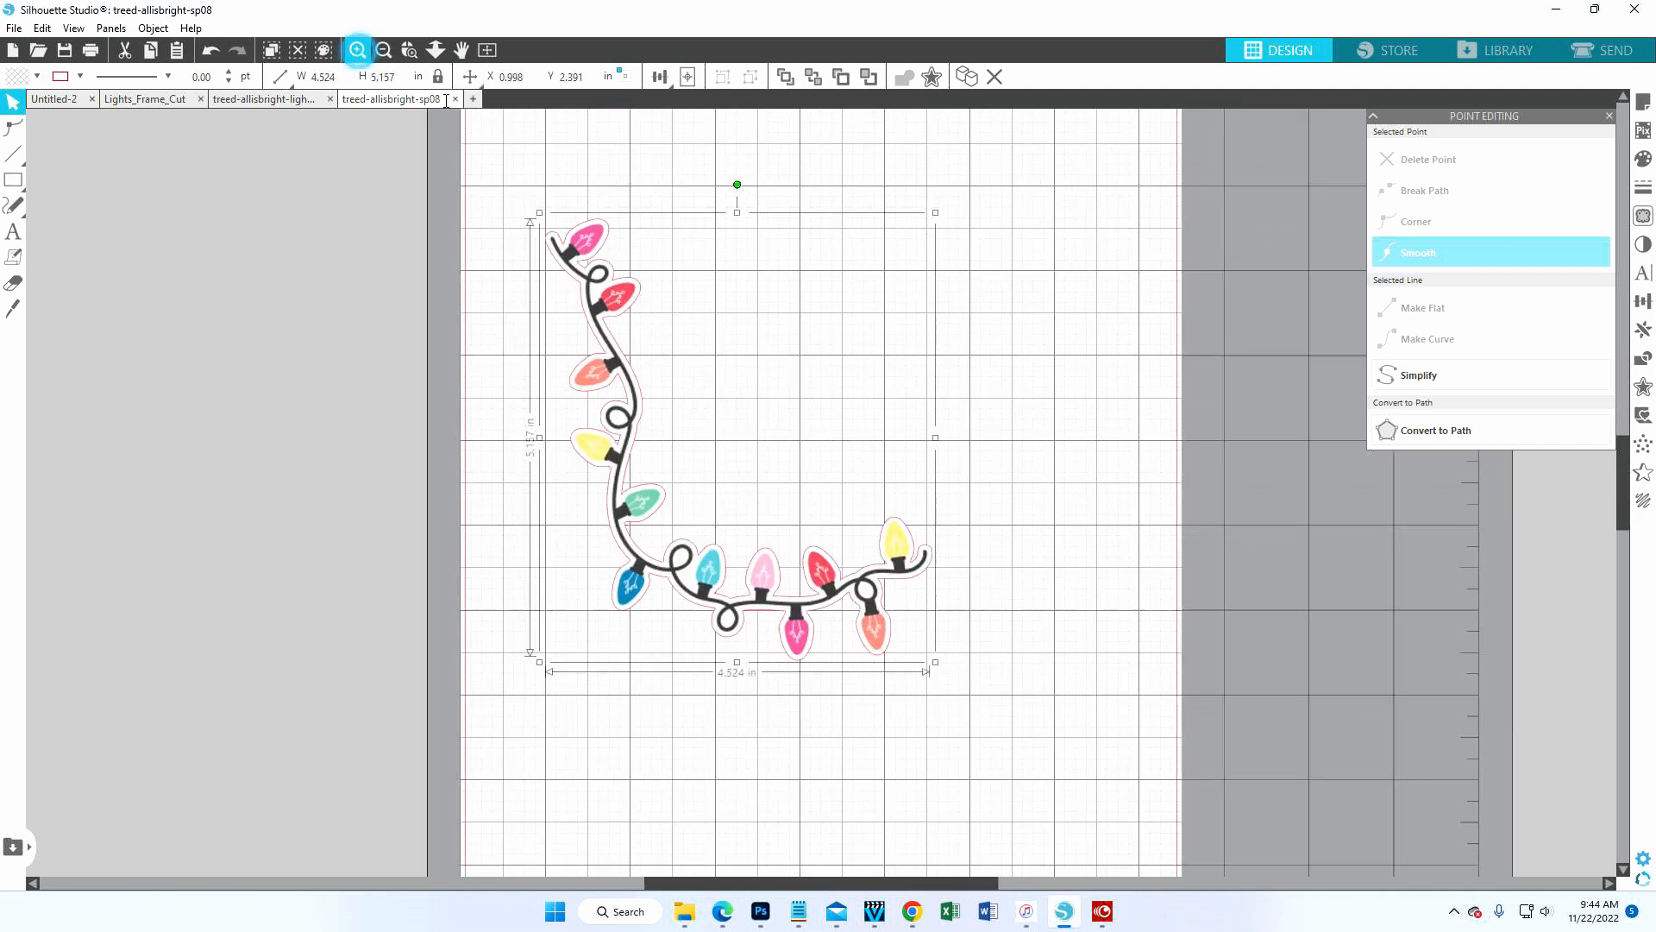
pyautogui.scroll(2, 1115, 433)
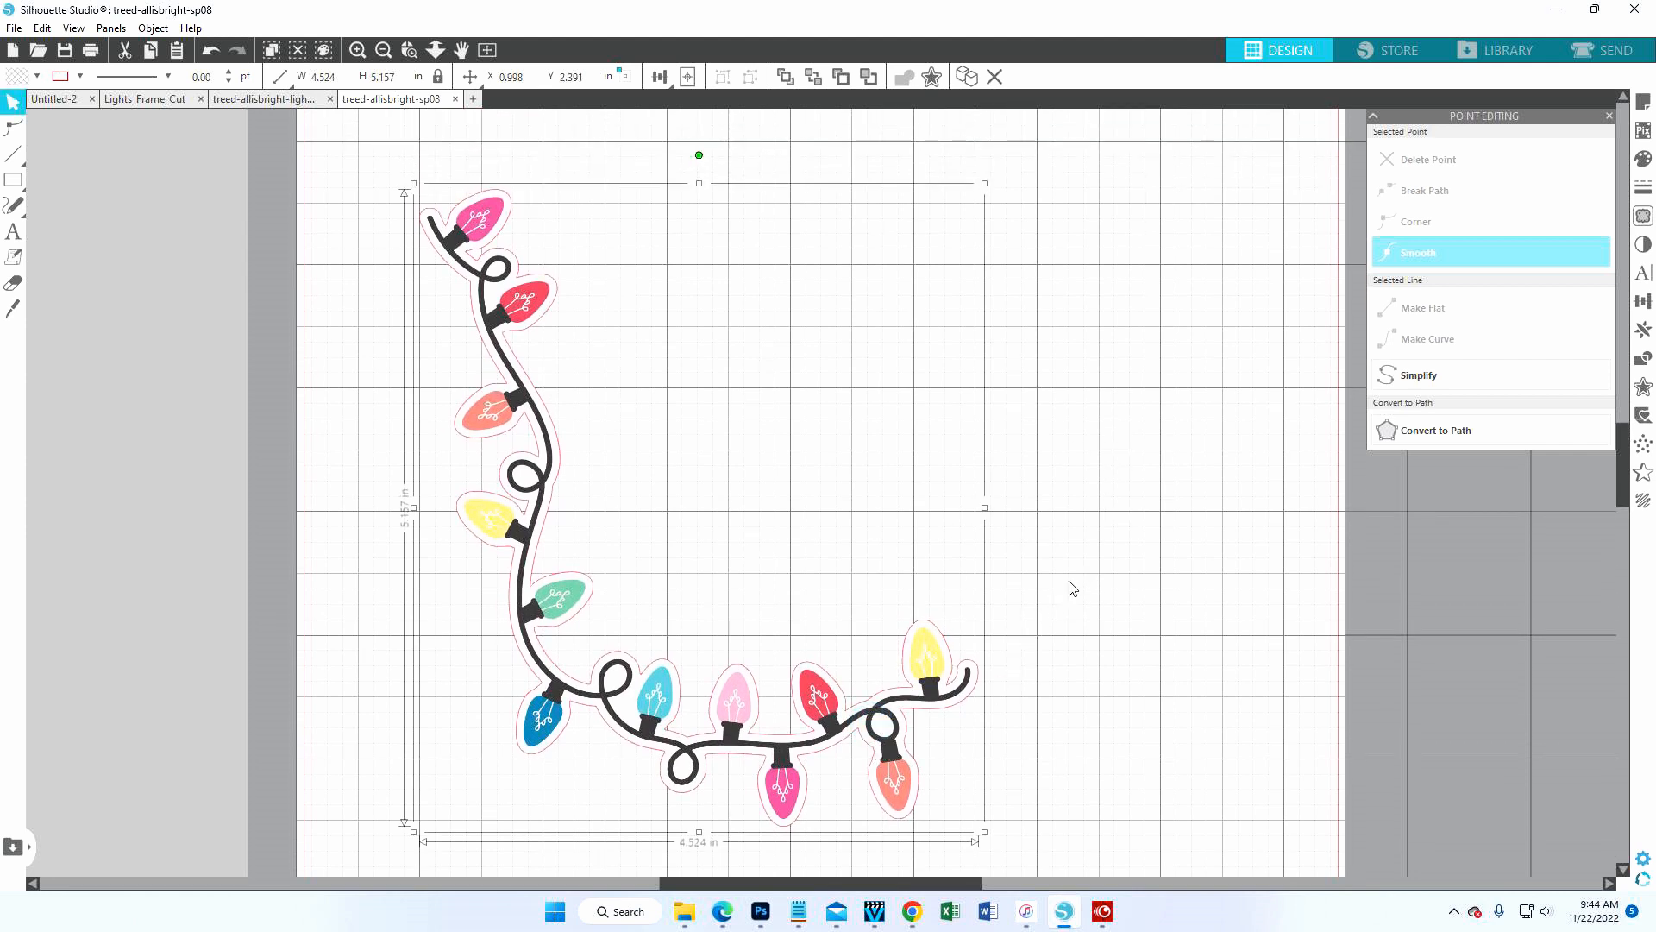
pyautogui.hotkey('ctrl', 'd')
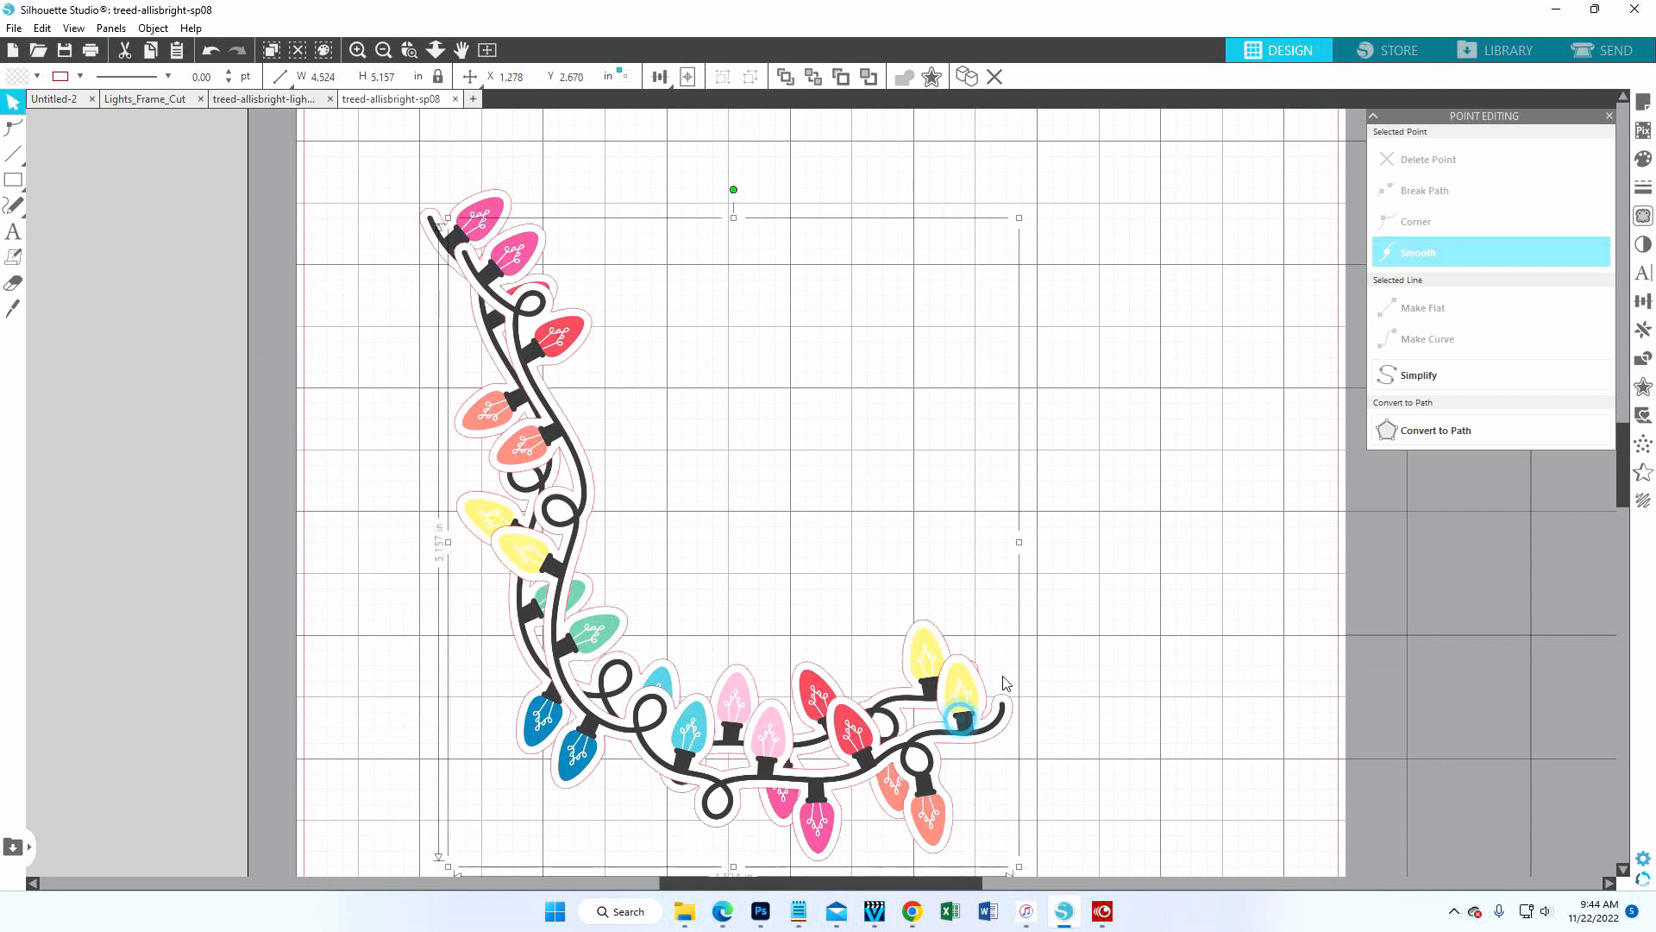
pyautogui.moveTo(967, 728); pyautogui.dragTo(1284, 693)
pyautogui.moveTo(1054, 163); pyautogui.dragTo(1023, 686)
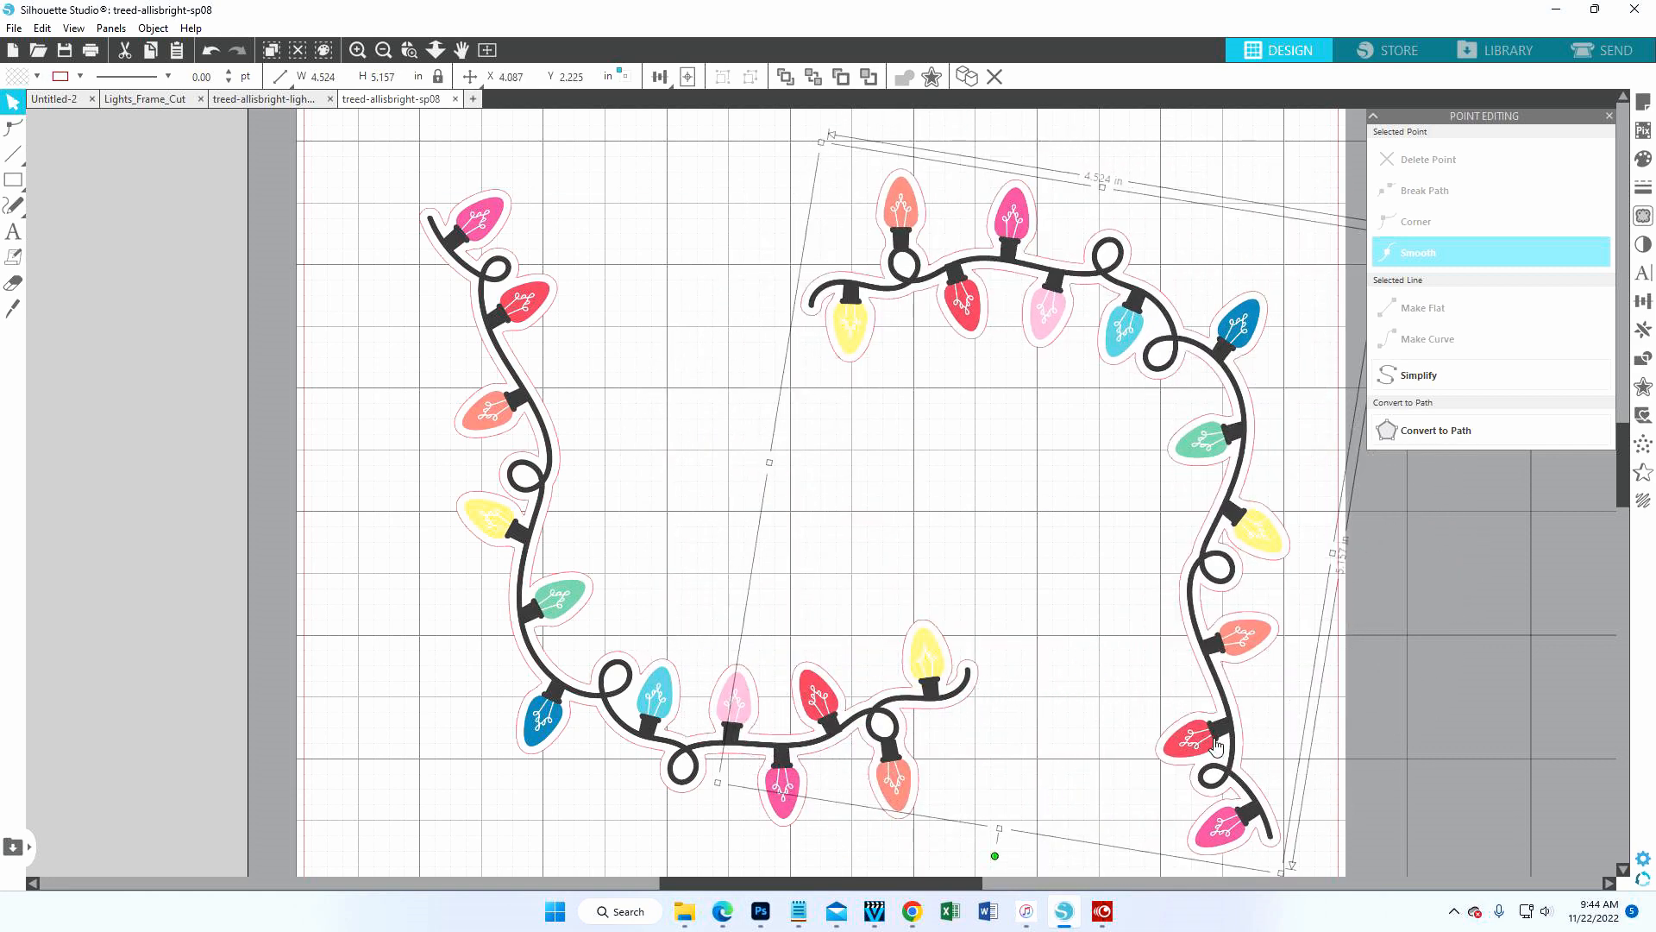
pyautogui.moveTo(1211, 740); pyautogui.dragTo(964, 459)
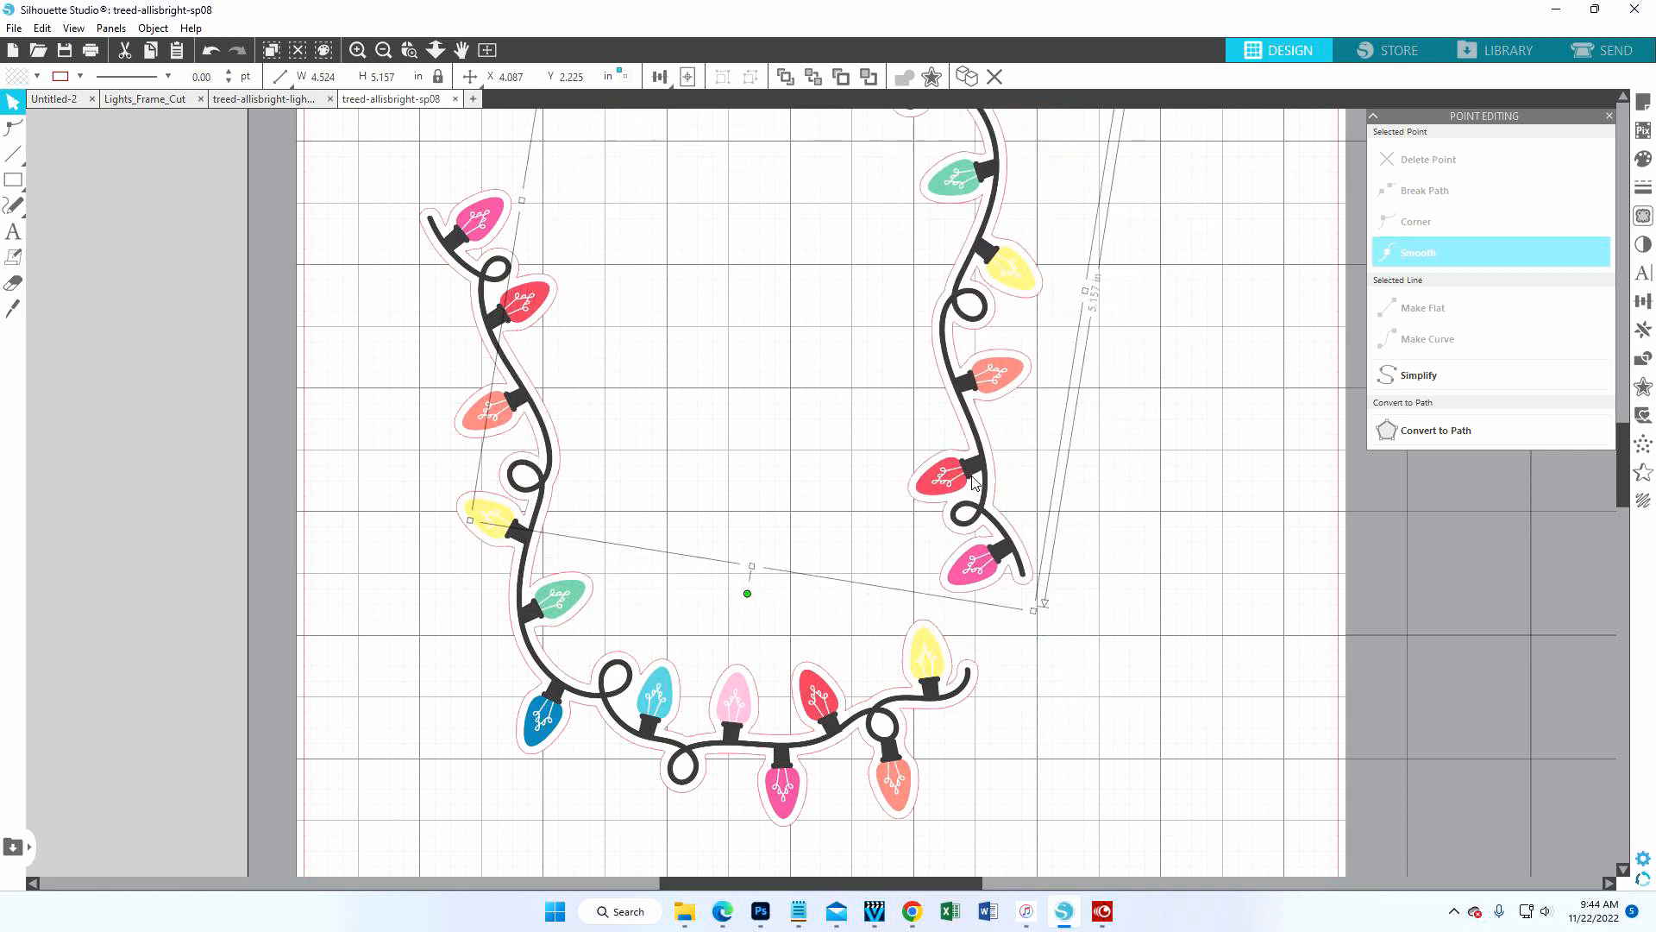
# - Rotate the original lower-left light string slightly clockwise and shift it up and inward toward the rotated copy
pyautogui.click(384, 55)
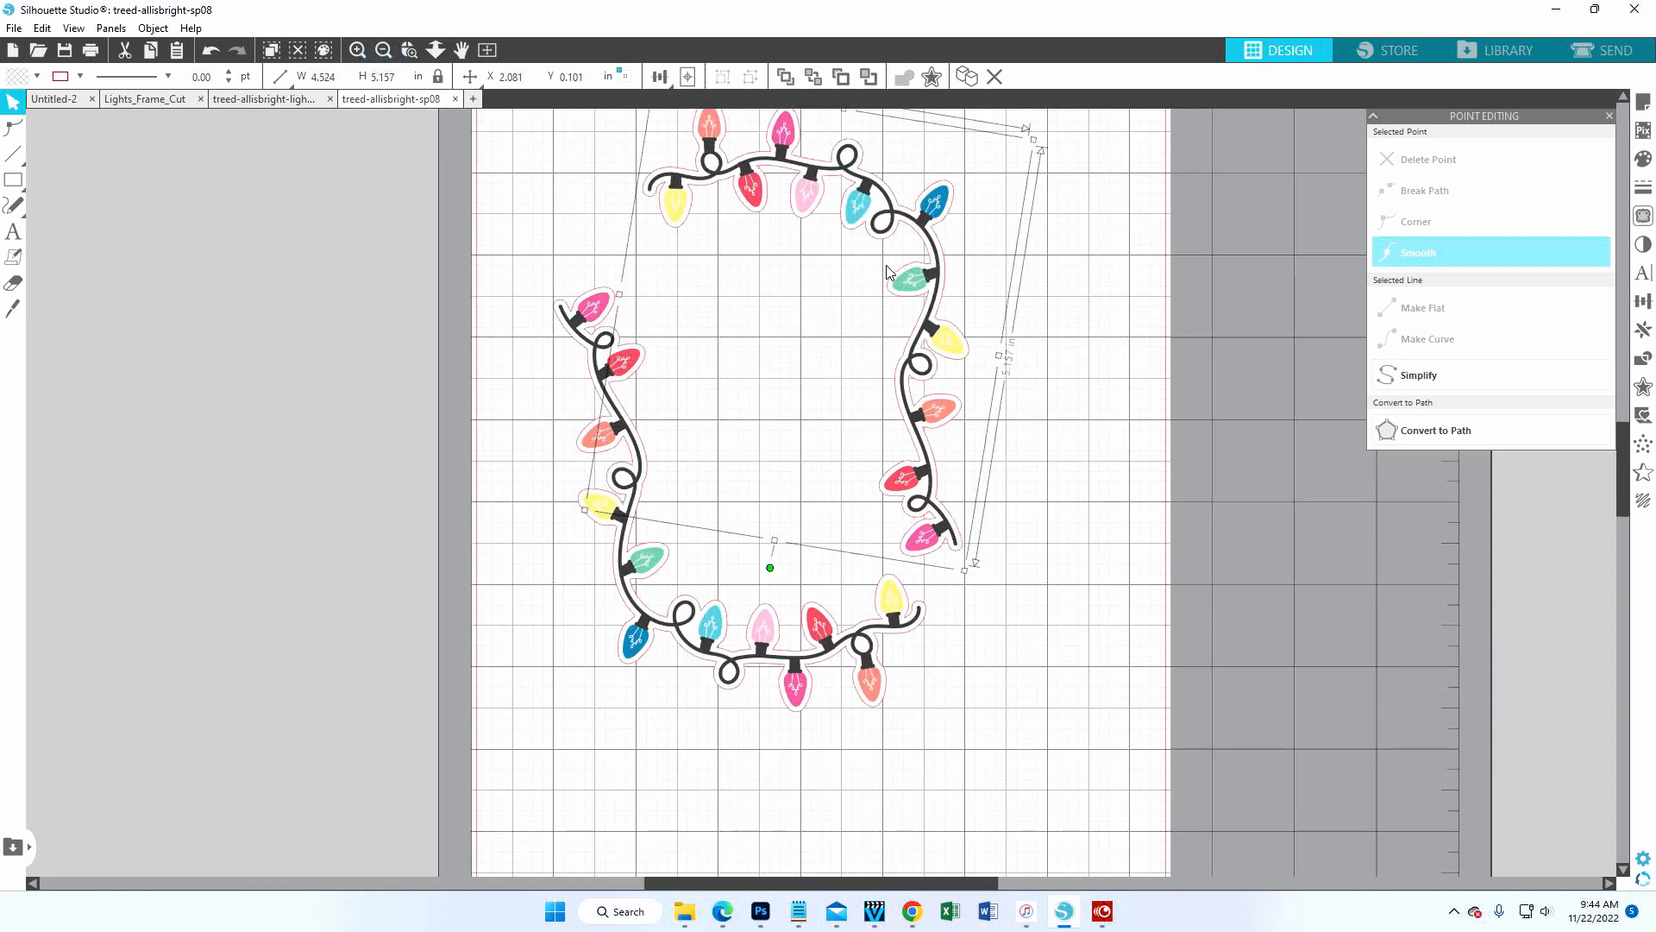
pyautogui.click(858, 651)
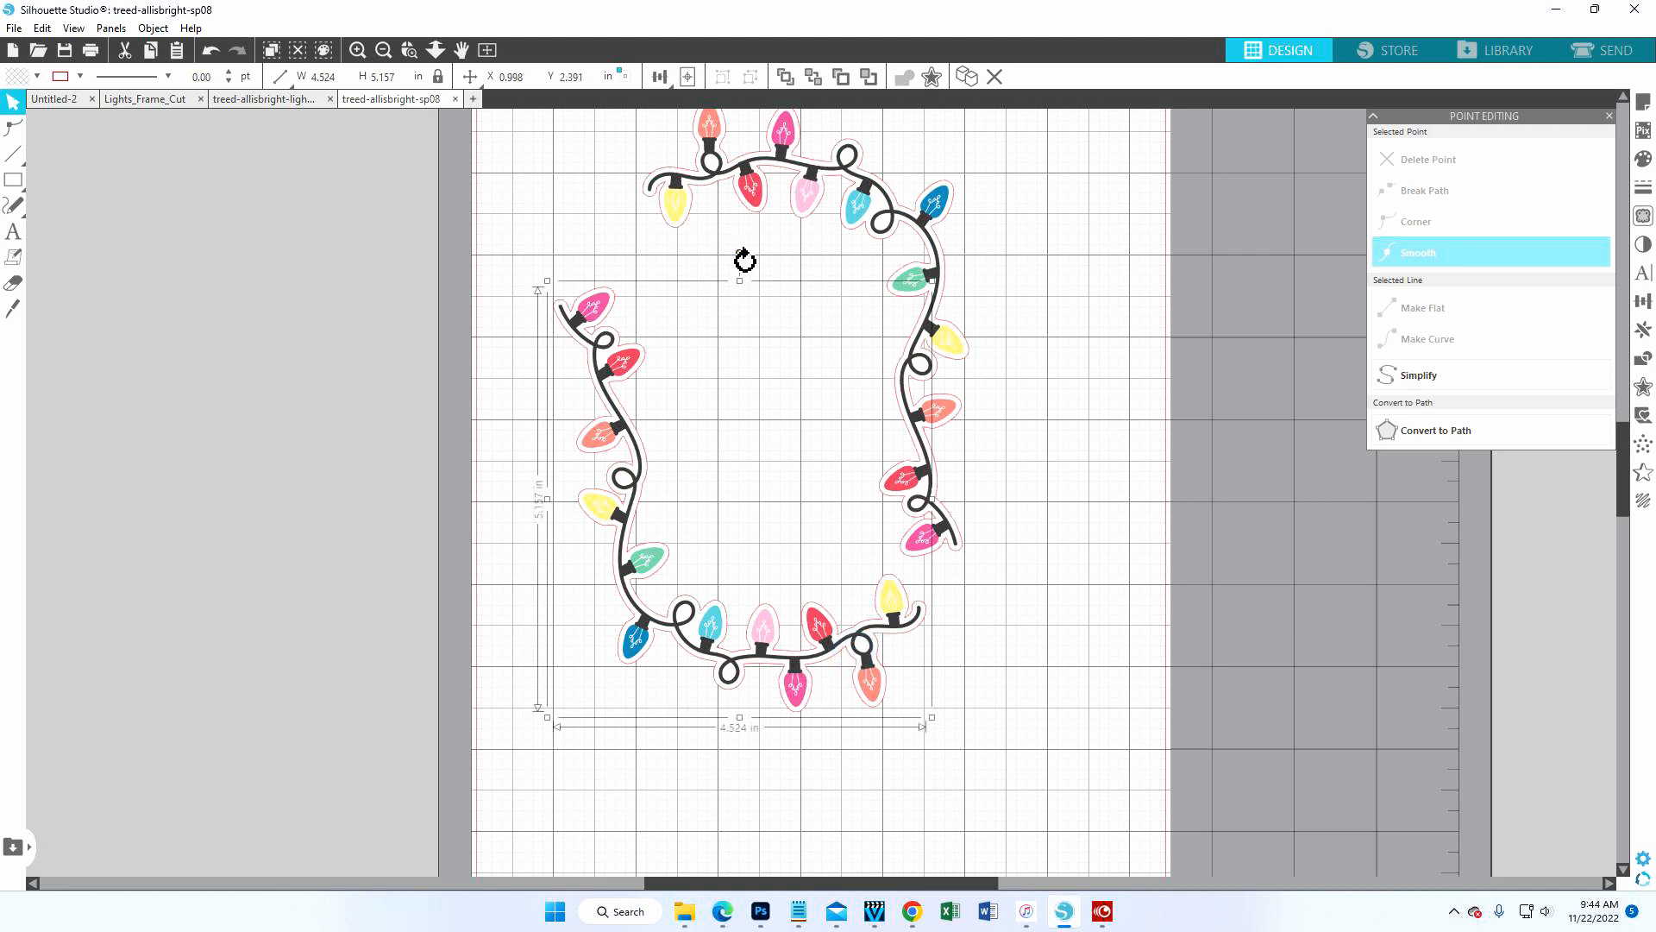
pyautogui.moveTo(742, 255); pyautogui.dragTo(769, 280)
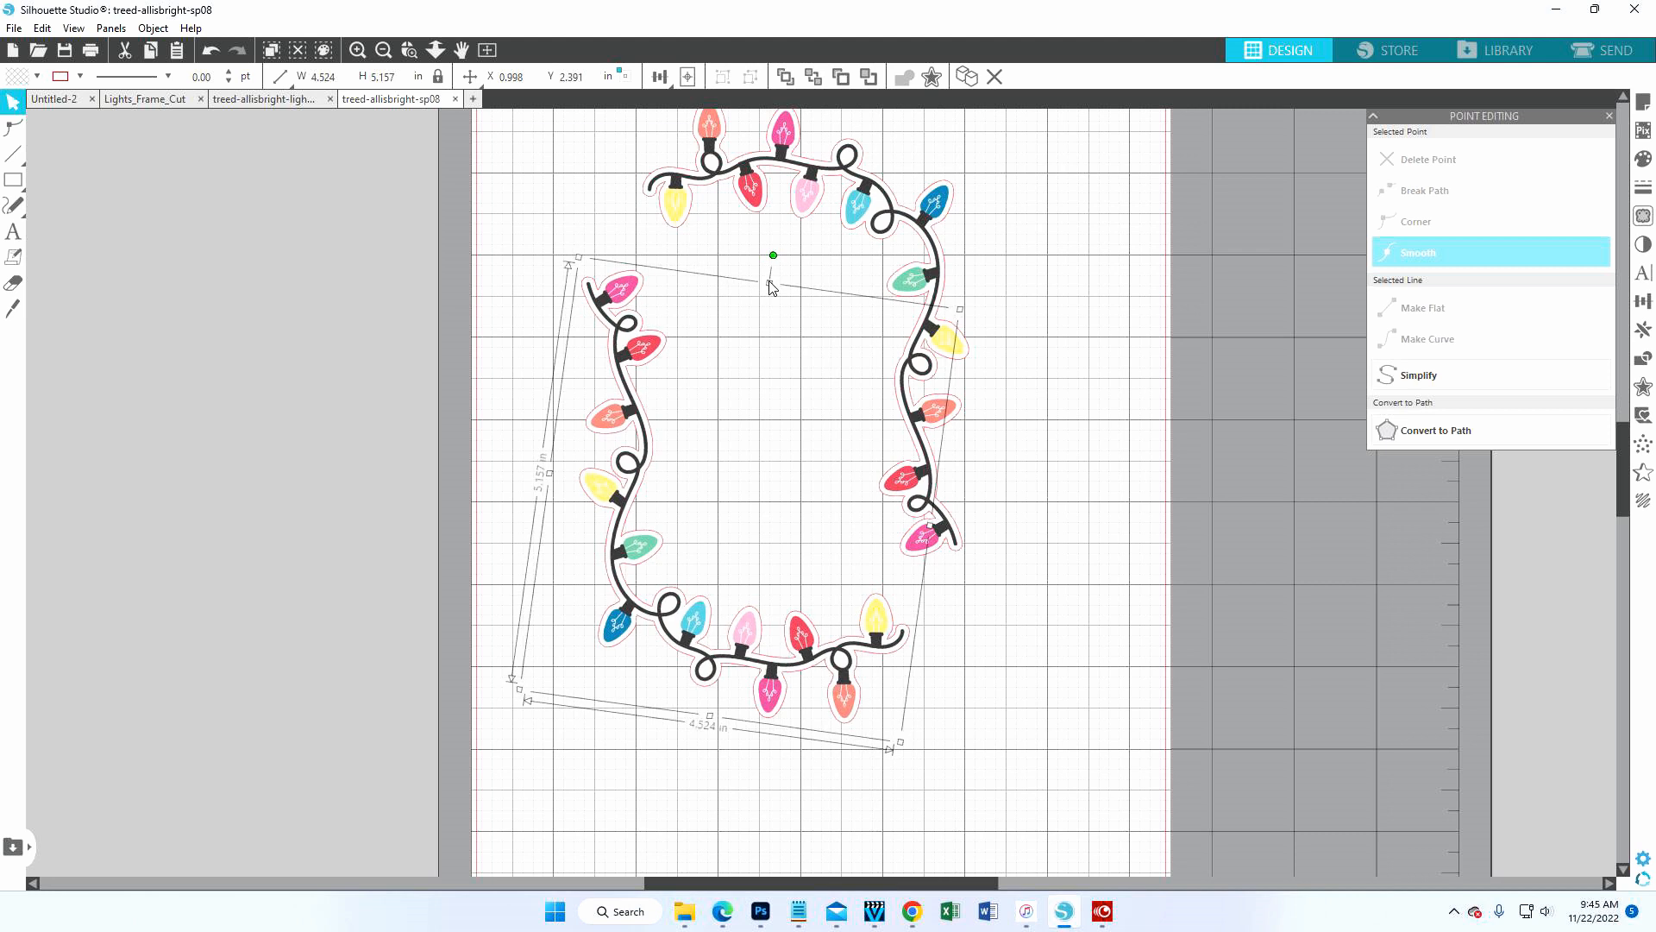
pyautogui.moveTo(840, 664); pyautogui.dragTo(830, 640)
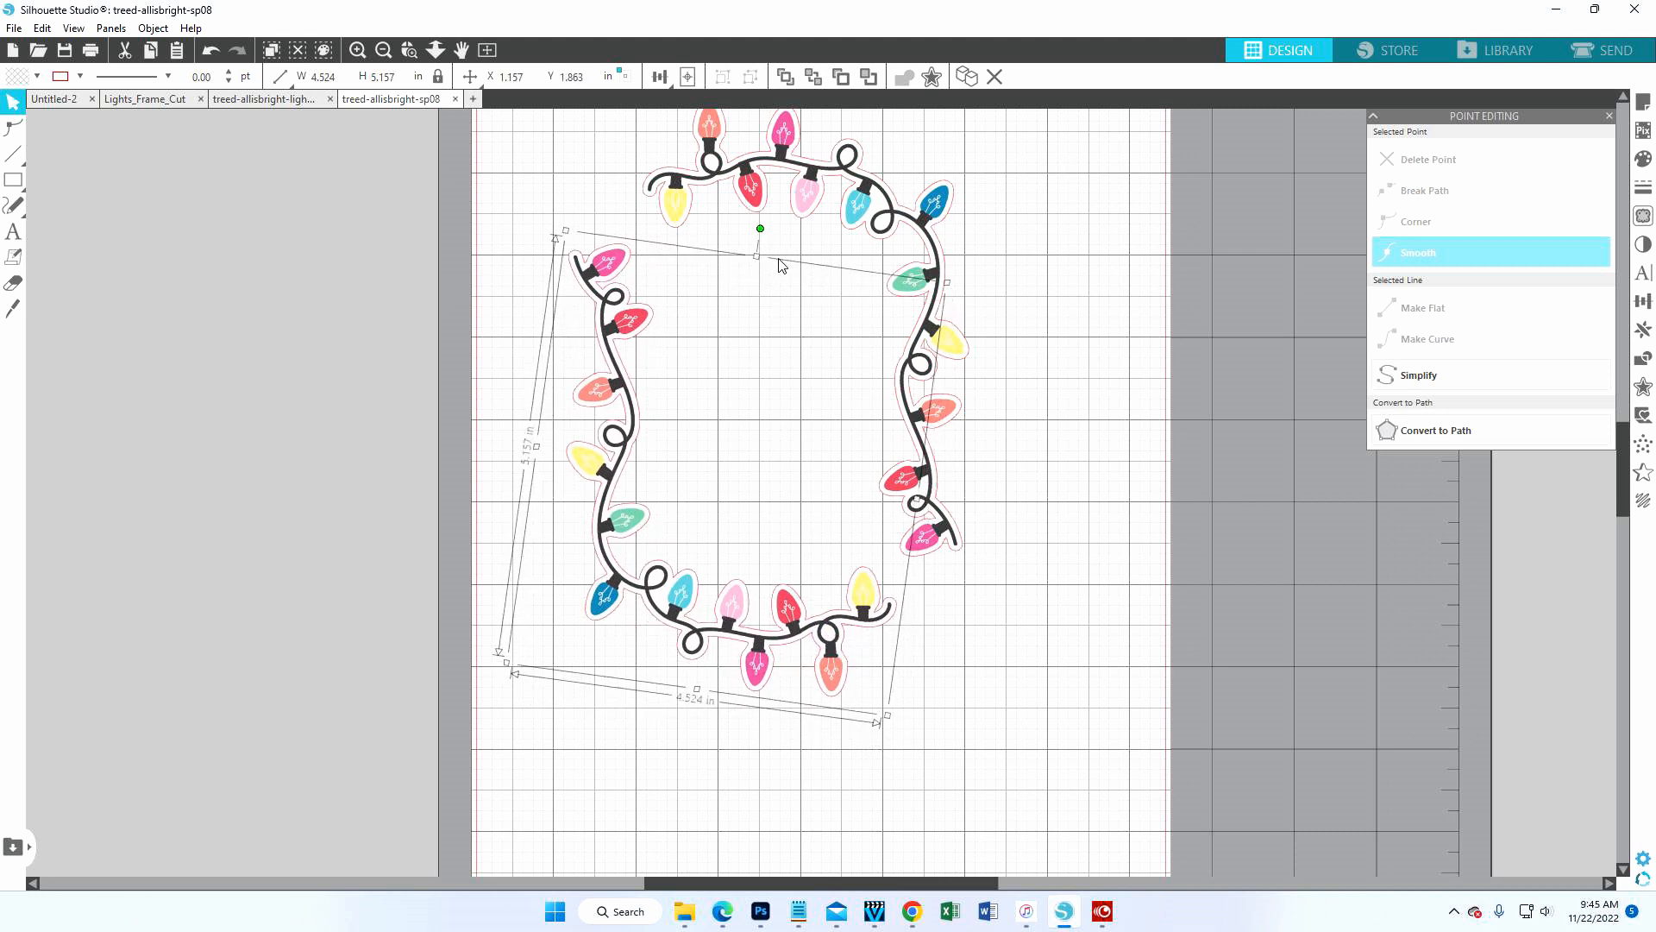
pyautogui.moveTo(760, 229); pyautogui.dragTo(781, 238)
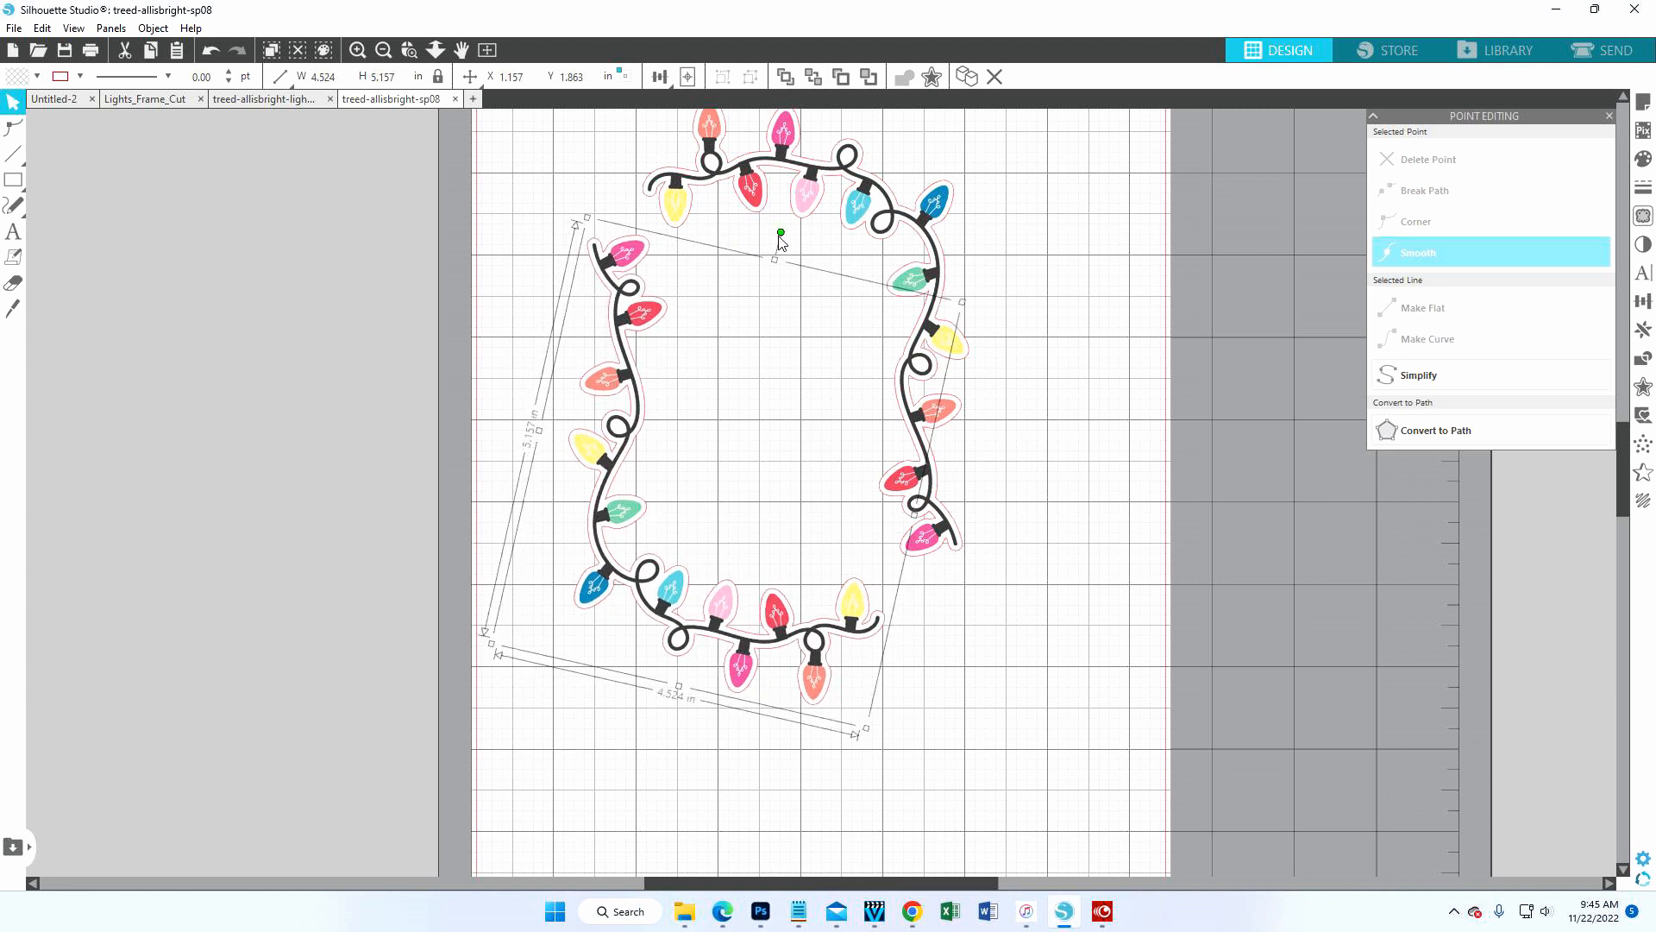
pyautogui.click(1021, 244)
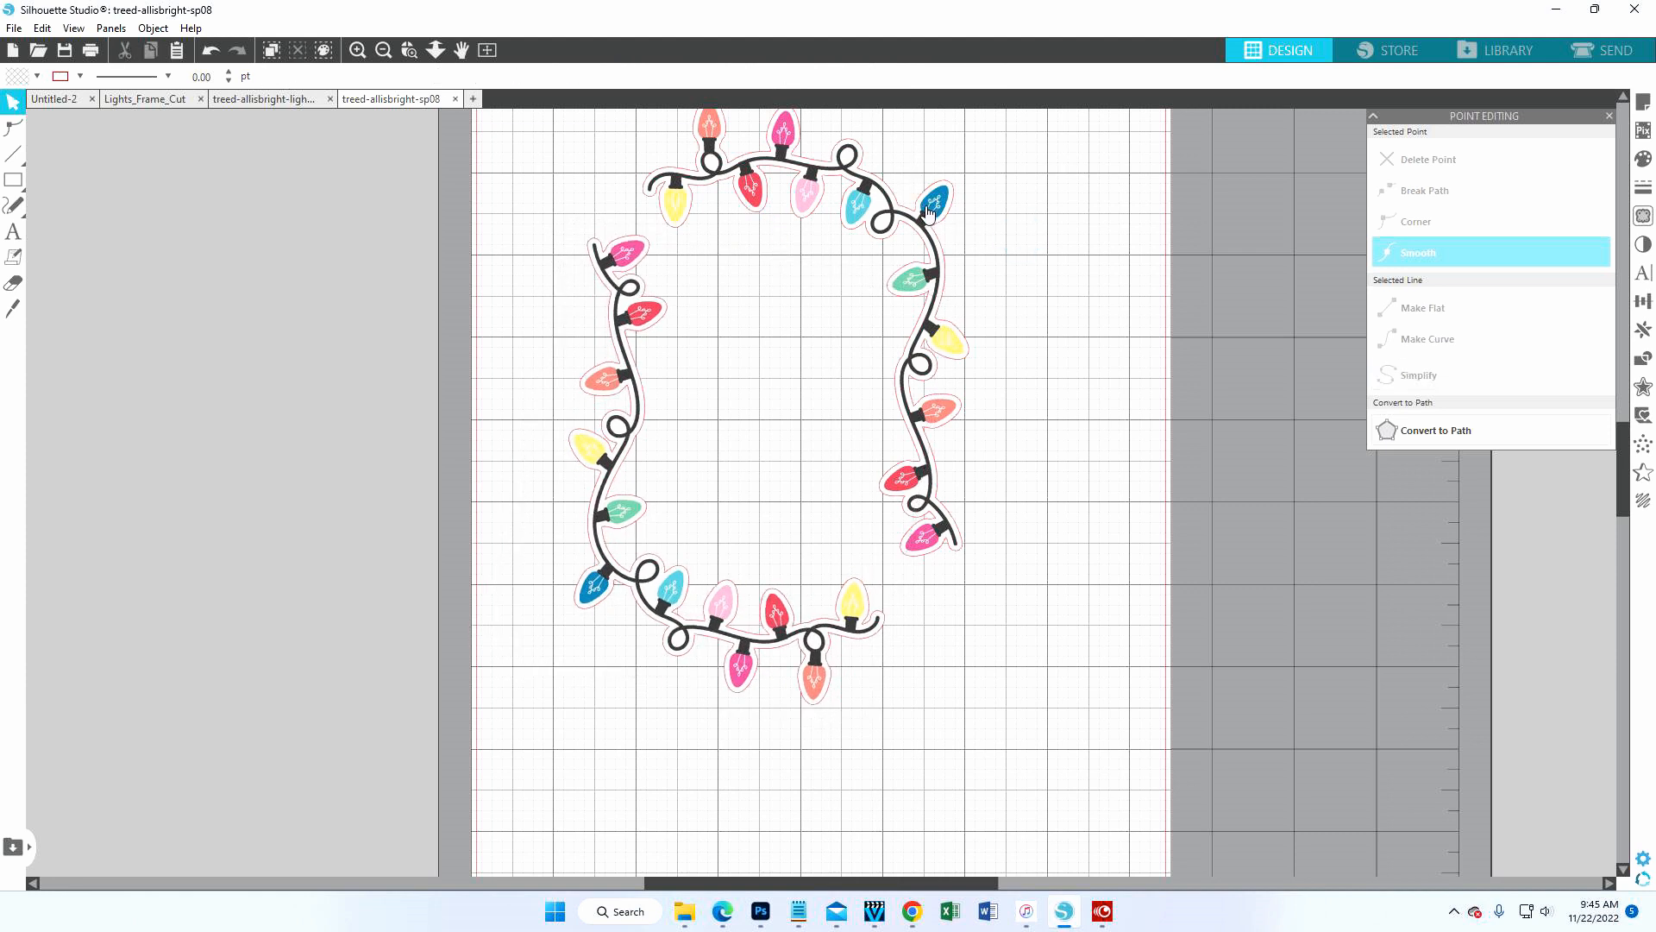
# - Nudge the upper-right light string slightly and rotate it a few degrees clockwise to balance the frame
pyautogui.moveTo(928, 211); pyautogui.dragTo(930, 216)
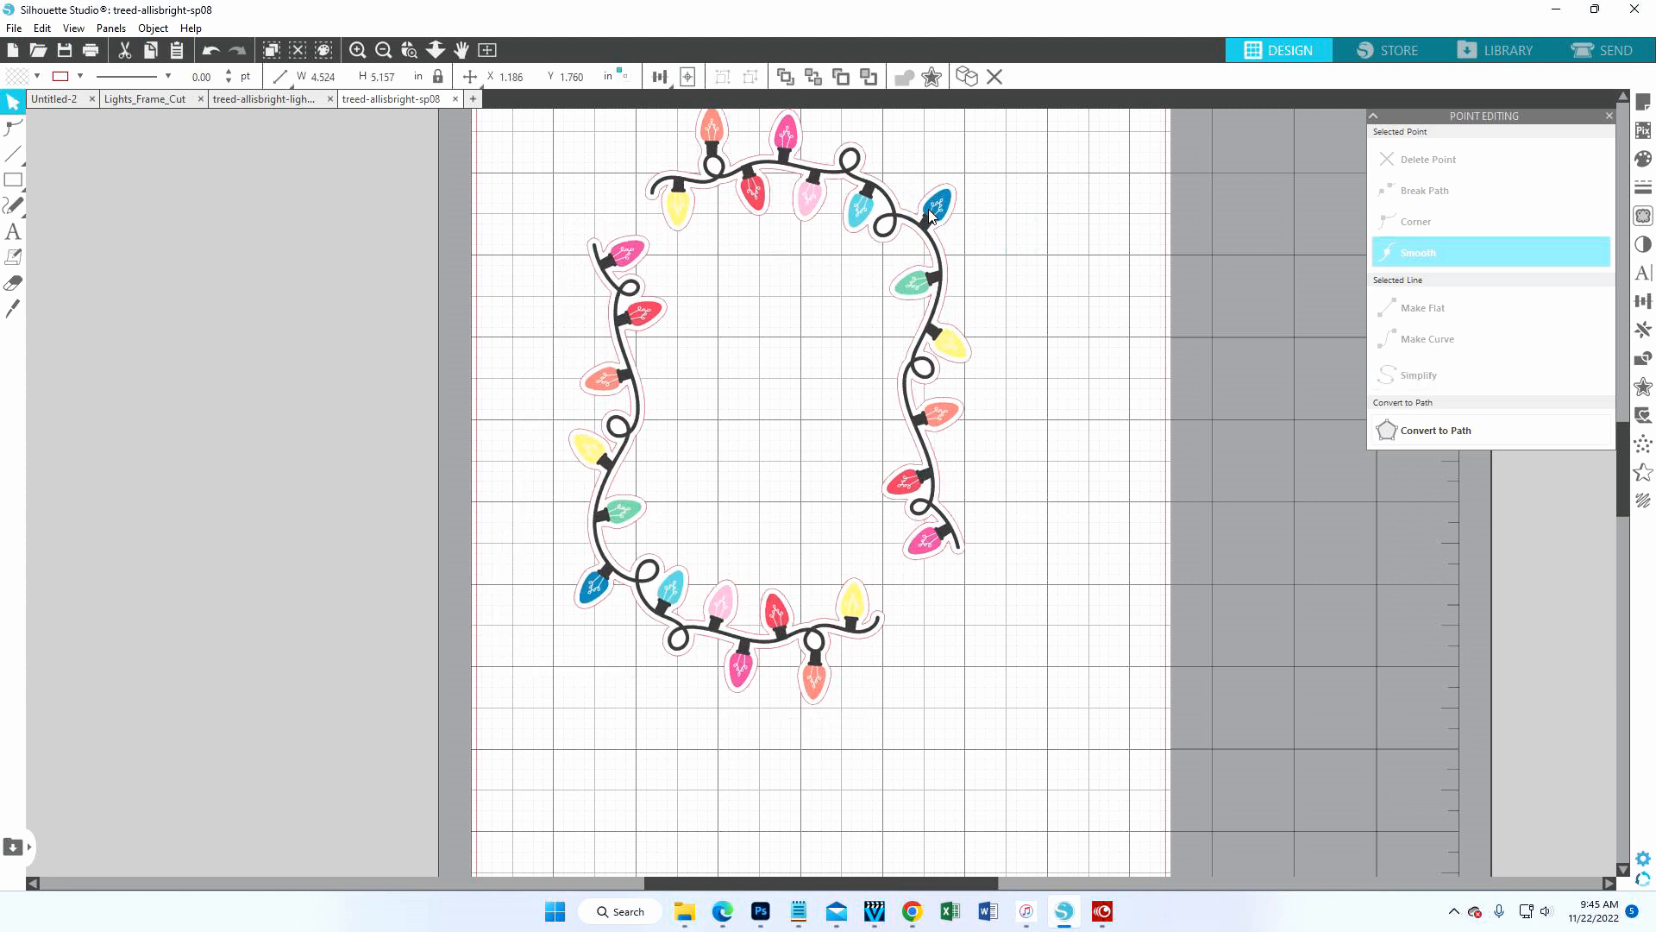
pyautogui.click(930, 216)
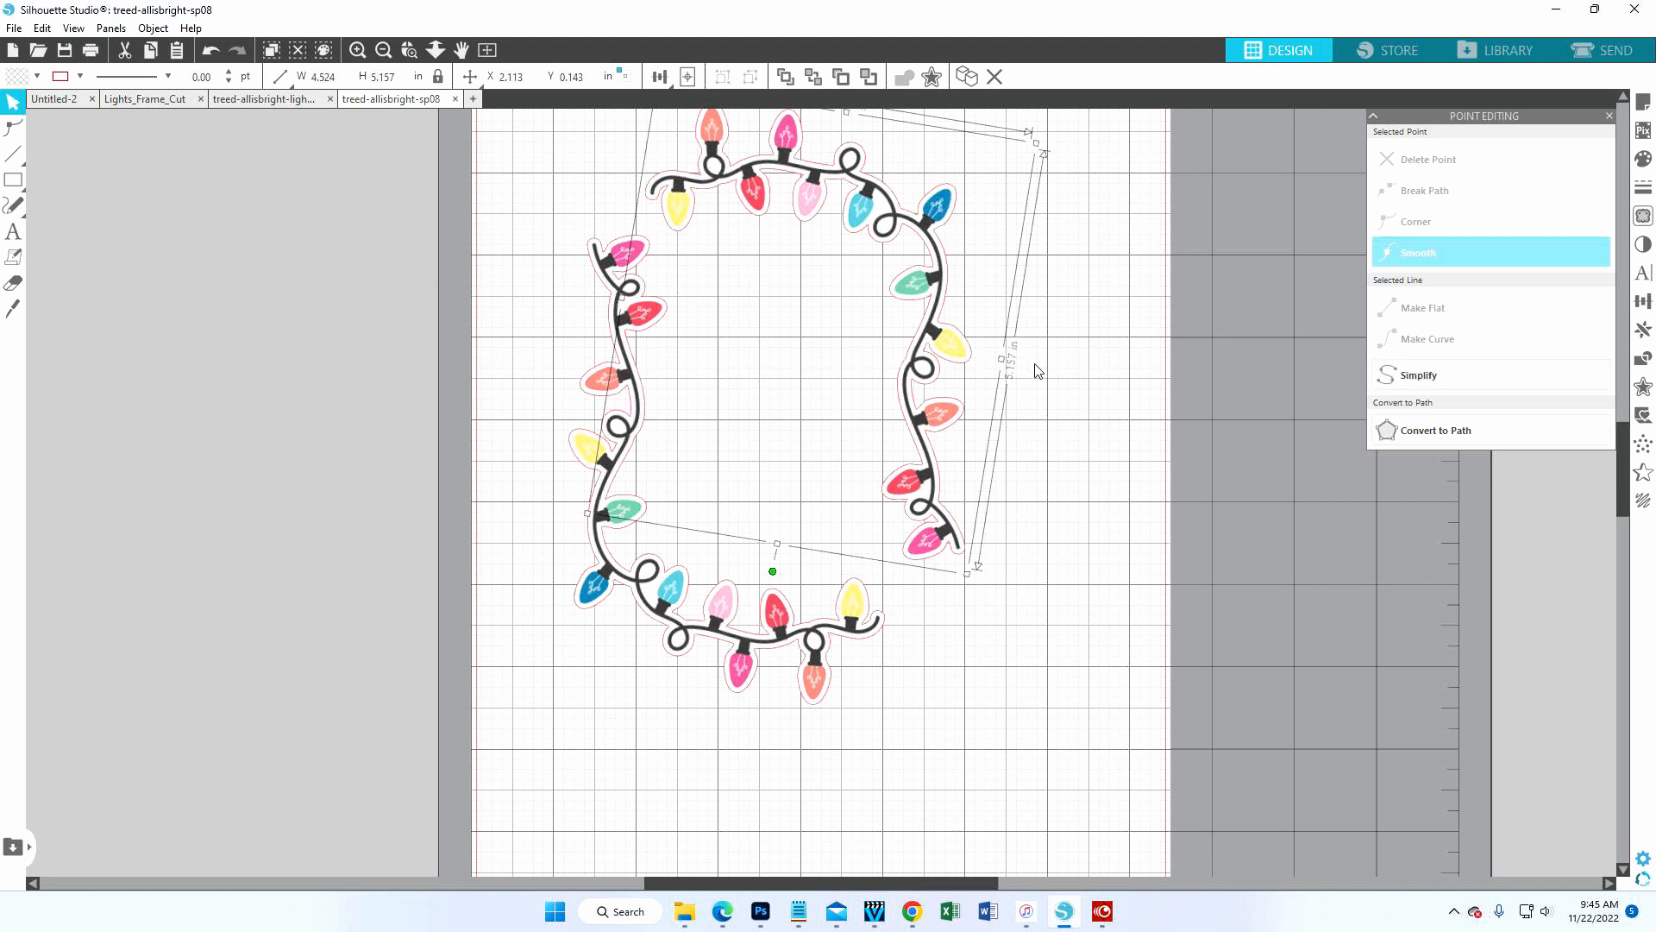
pyautogui.scroll(1, 883, 221)
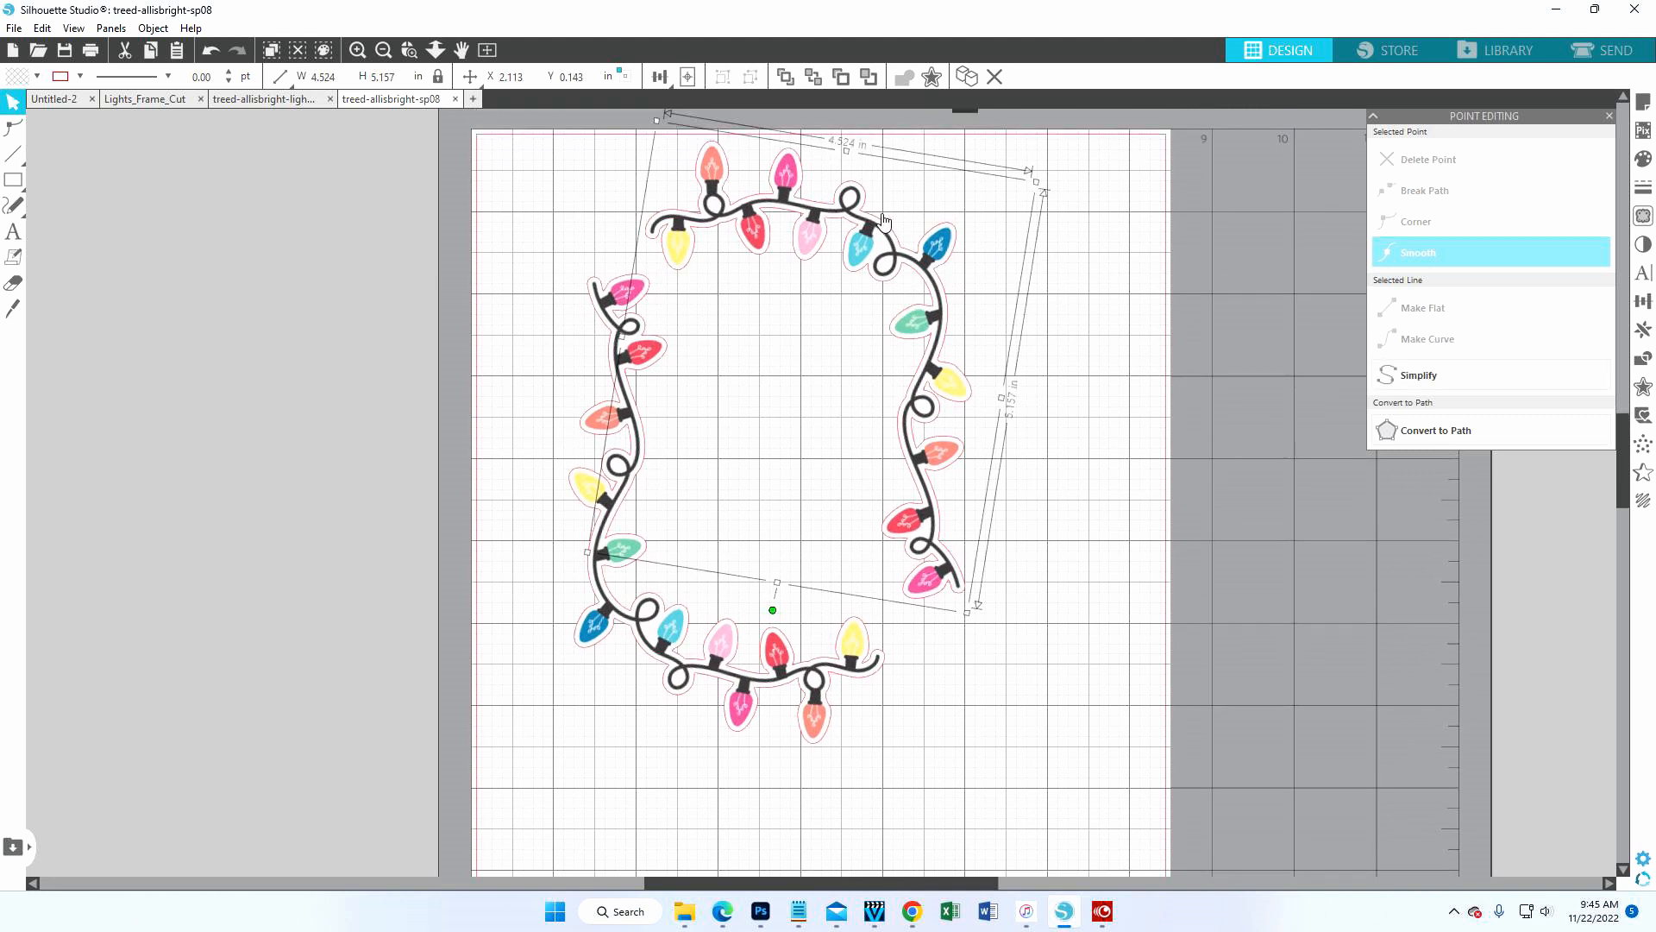
pyautogui.scroll(1, 881, 179)
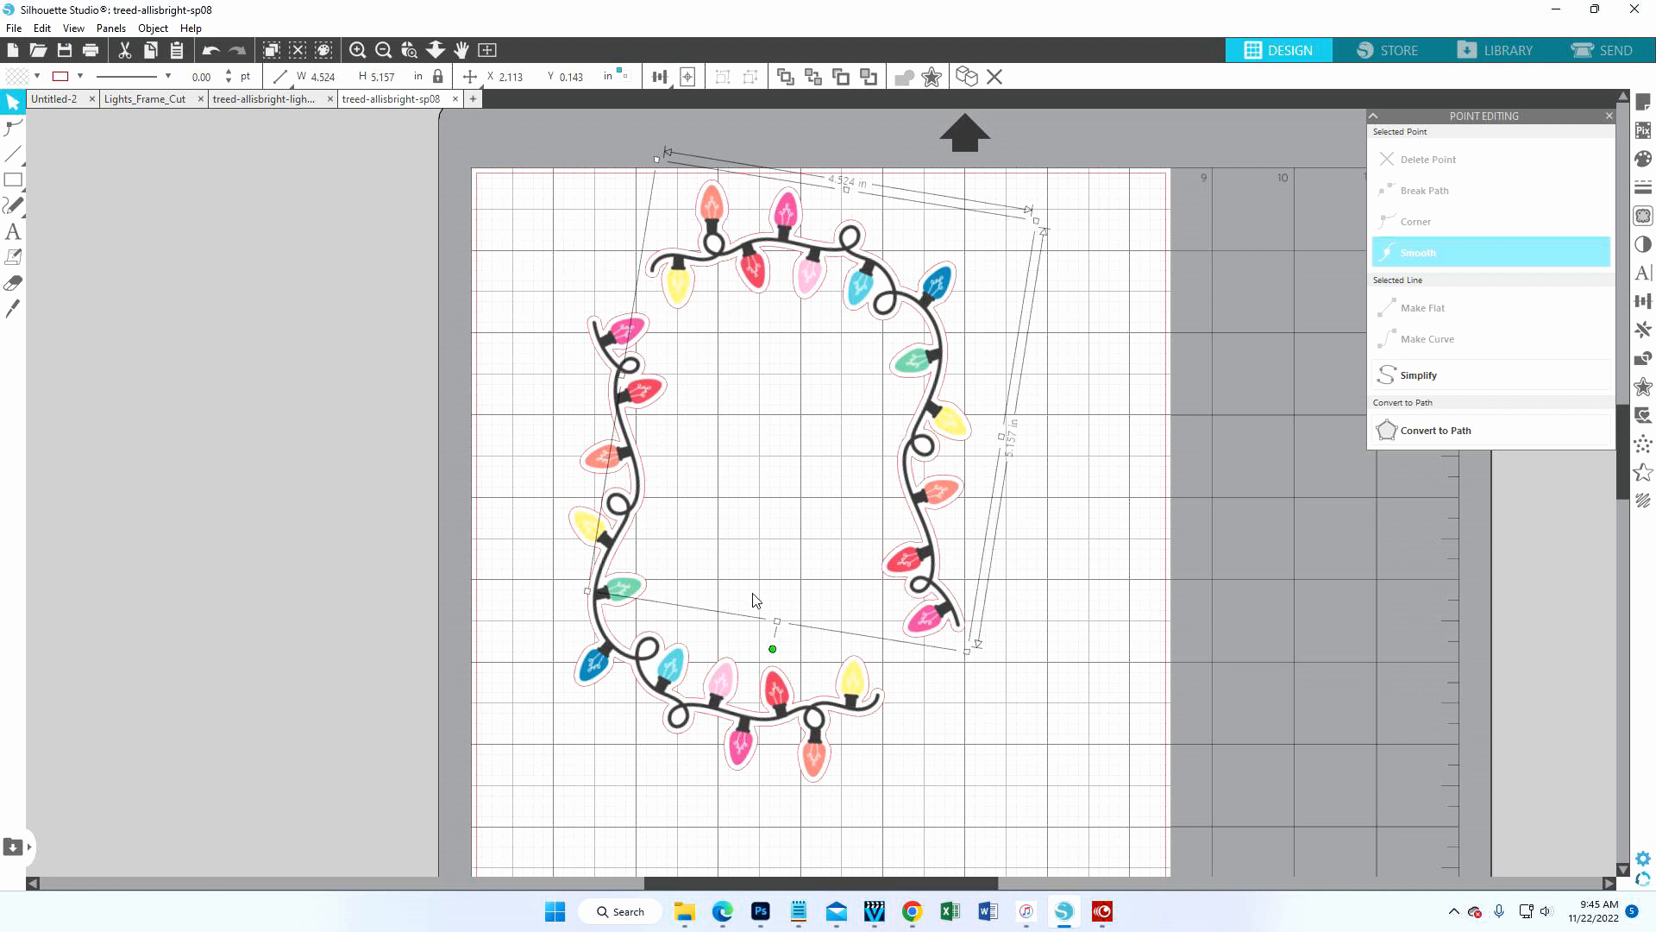
pyautogui.moveTo(773, 652); pyautogui.dragTo(747, 651)
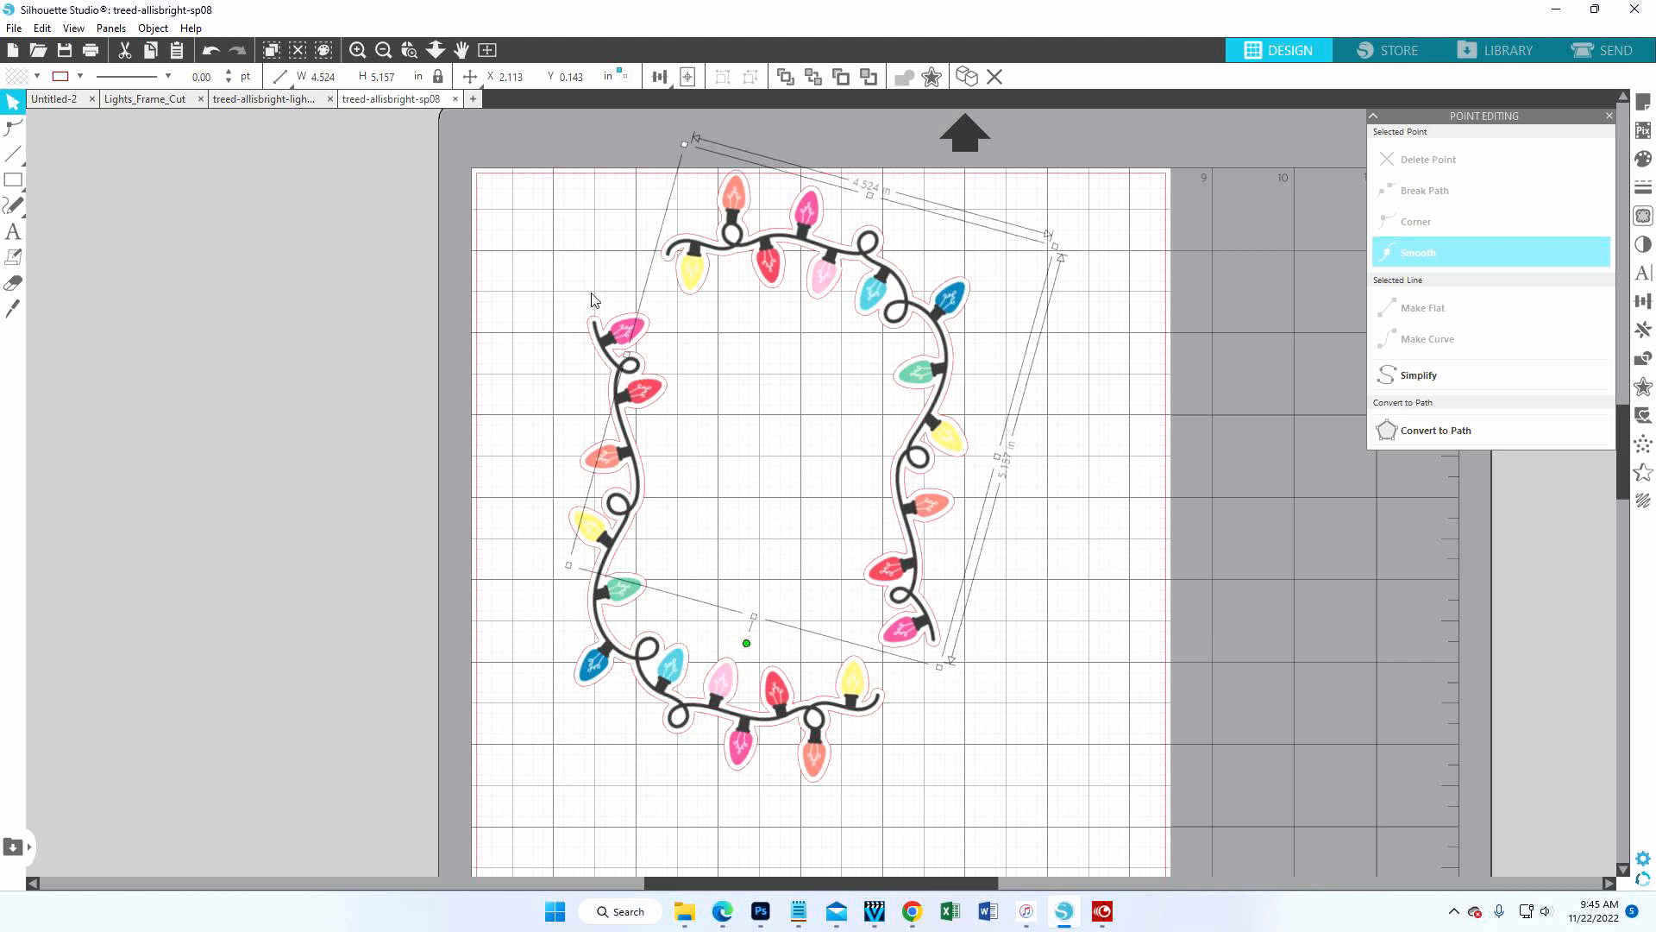
pyautogui.click(1106, 515)
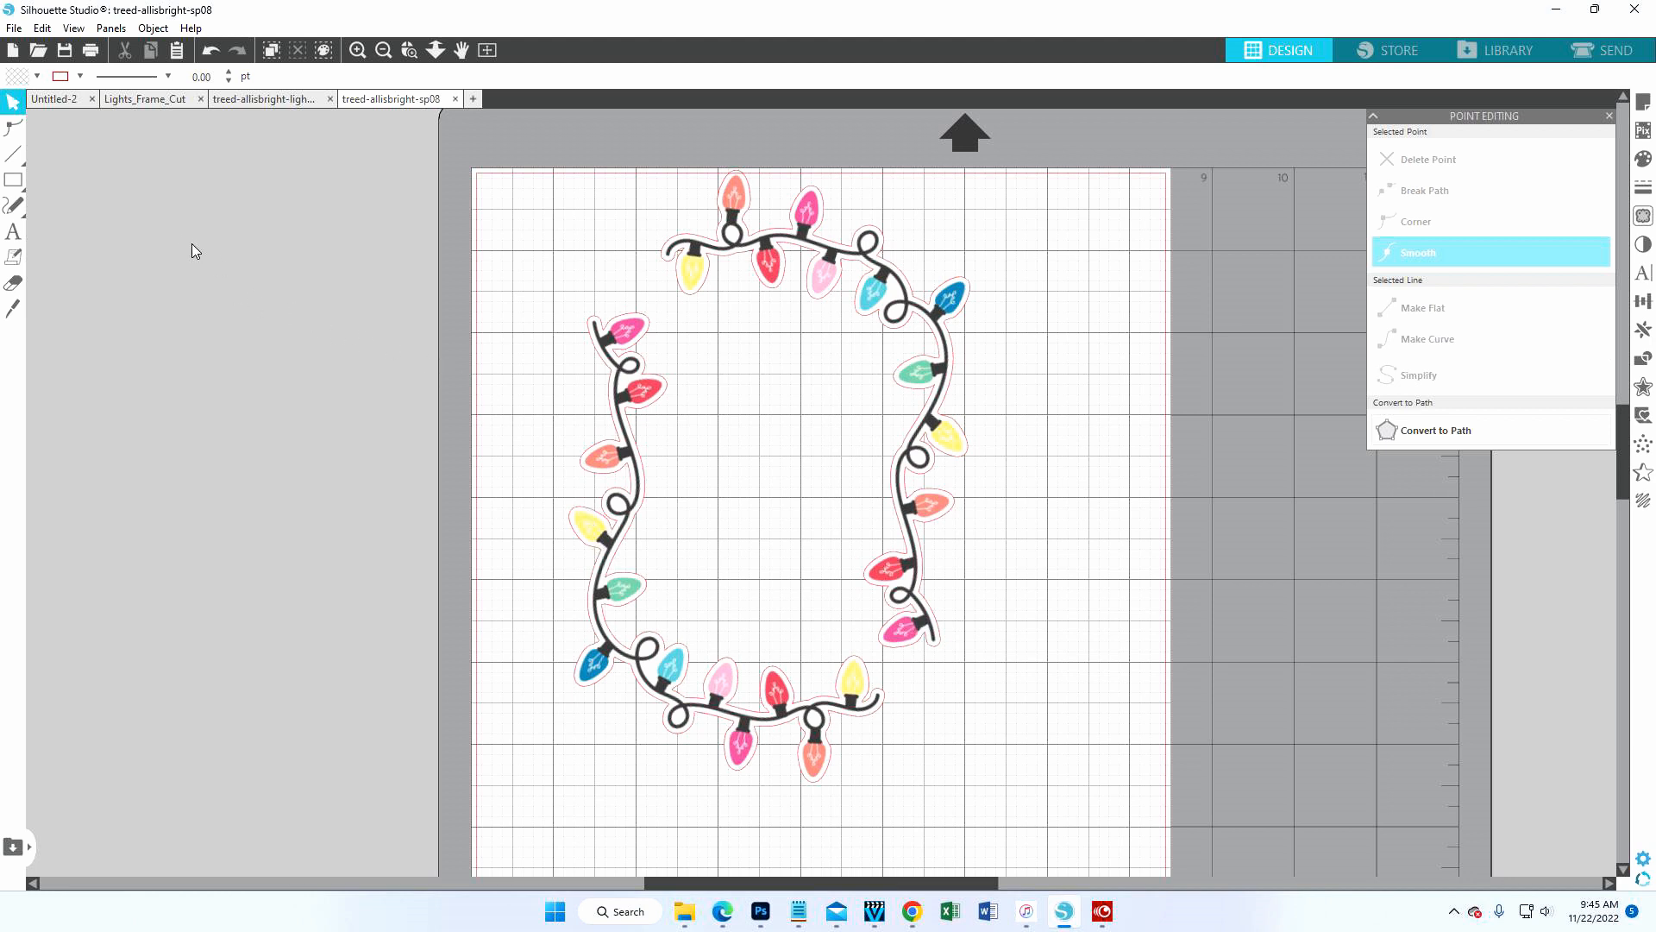
# - Trace both cords end to end with smooth freehand lines, the upper-right one about 3.36 by 4.87 in
pyautogui.moveTo(13, 207)
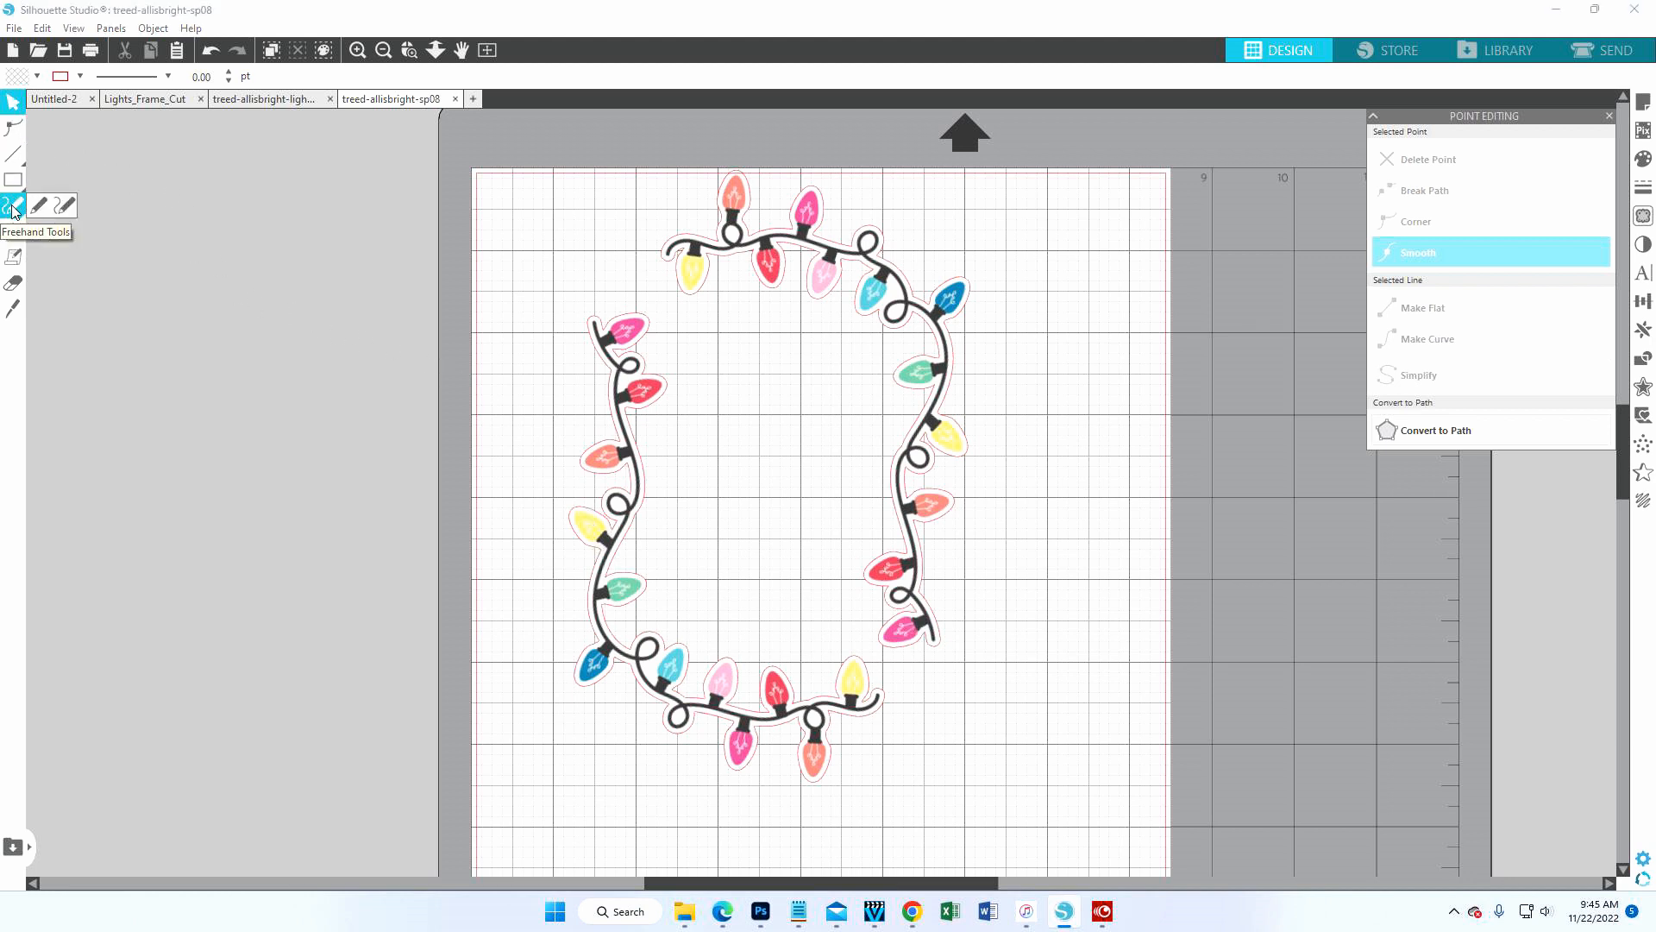
pyautogui.click(64, 209)
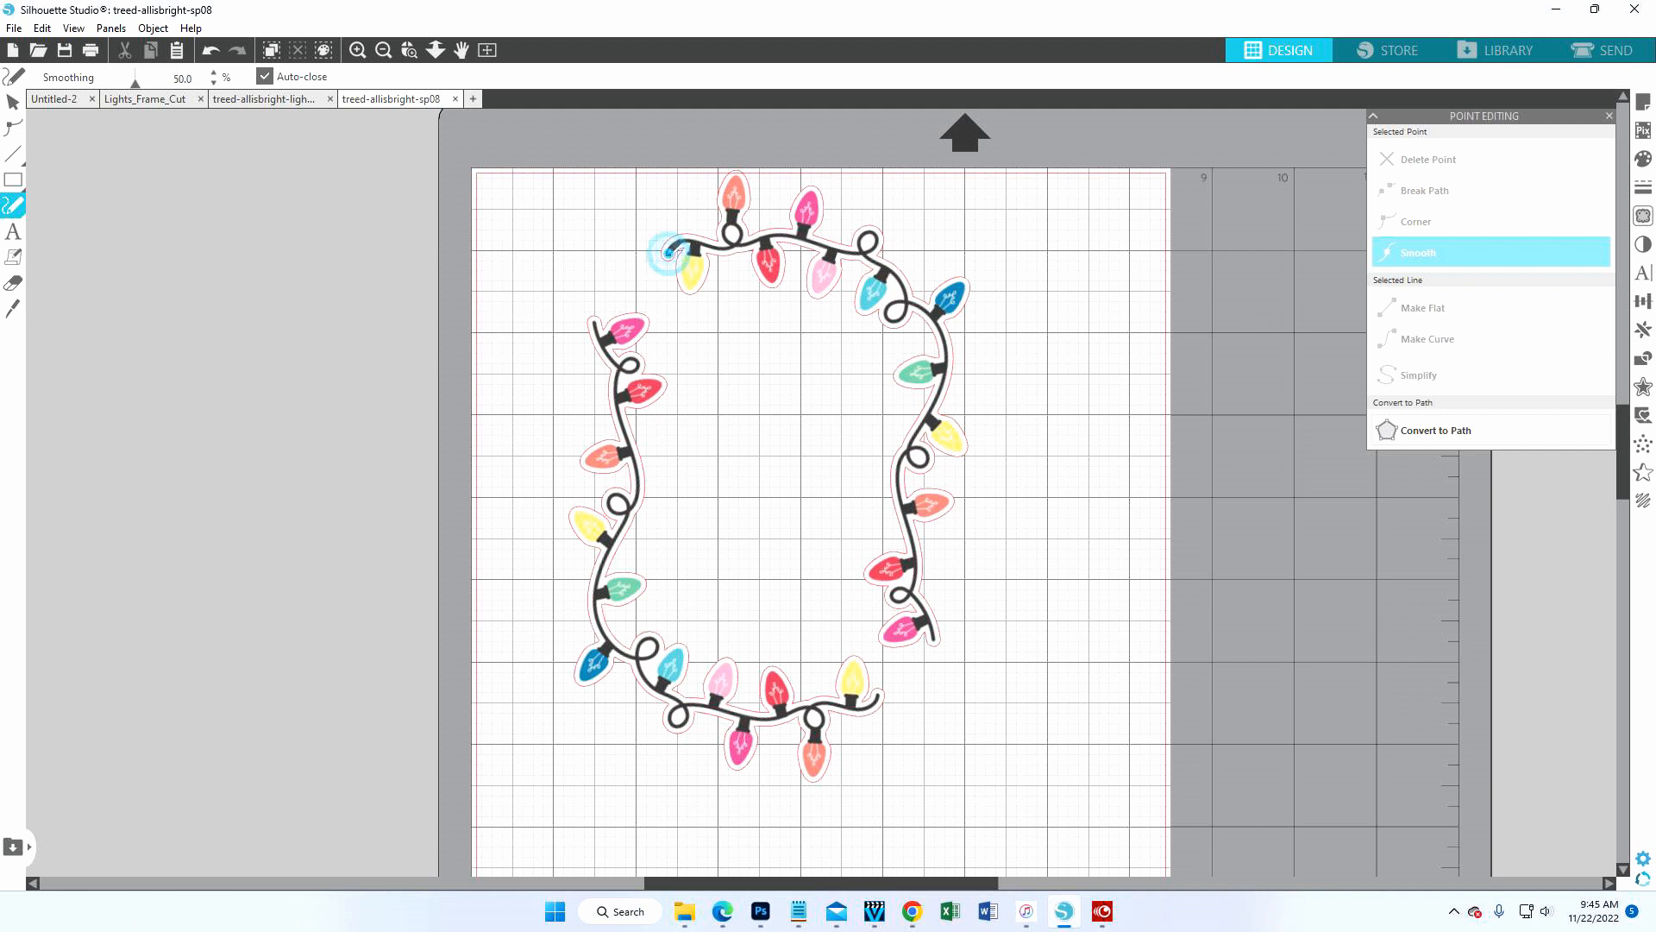
pyautogui.moveTo(668, 253)
pyautogui.mouseDown()
pyautogui.moveTo(785, 233)
pyautogui.moveTo(864, 251)
pyautogui.moveTo(932, 314)
pyautogui.moveTo(941, 390)
pyautogui.moveTo(896, 483)
pyautogui.moveTo(934, 636)
pyautogui.mouseUp()
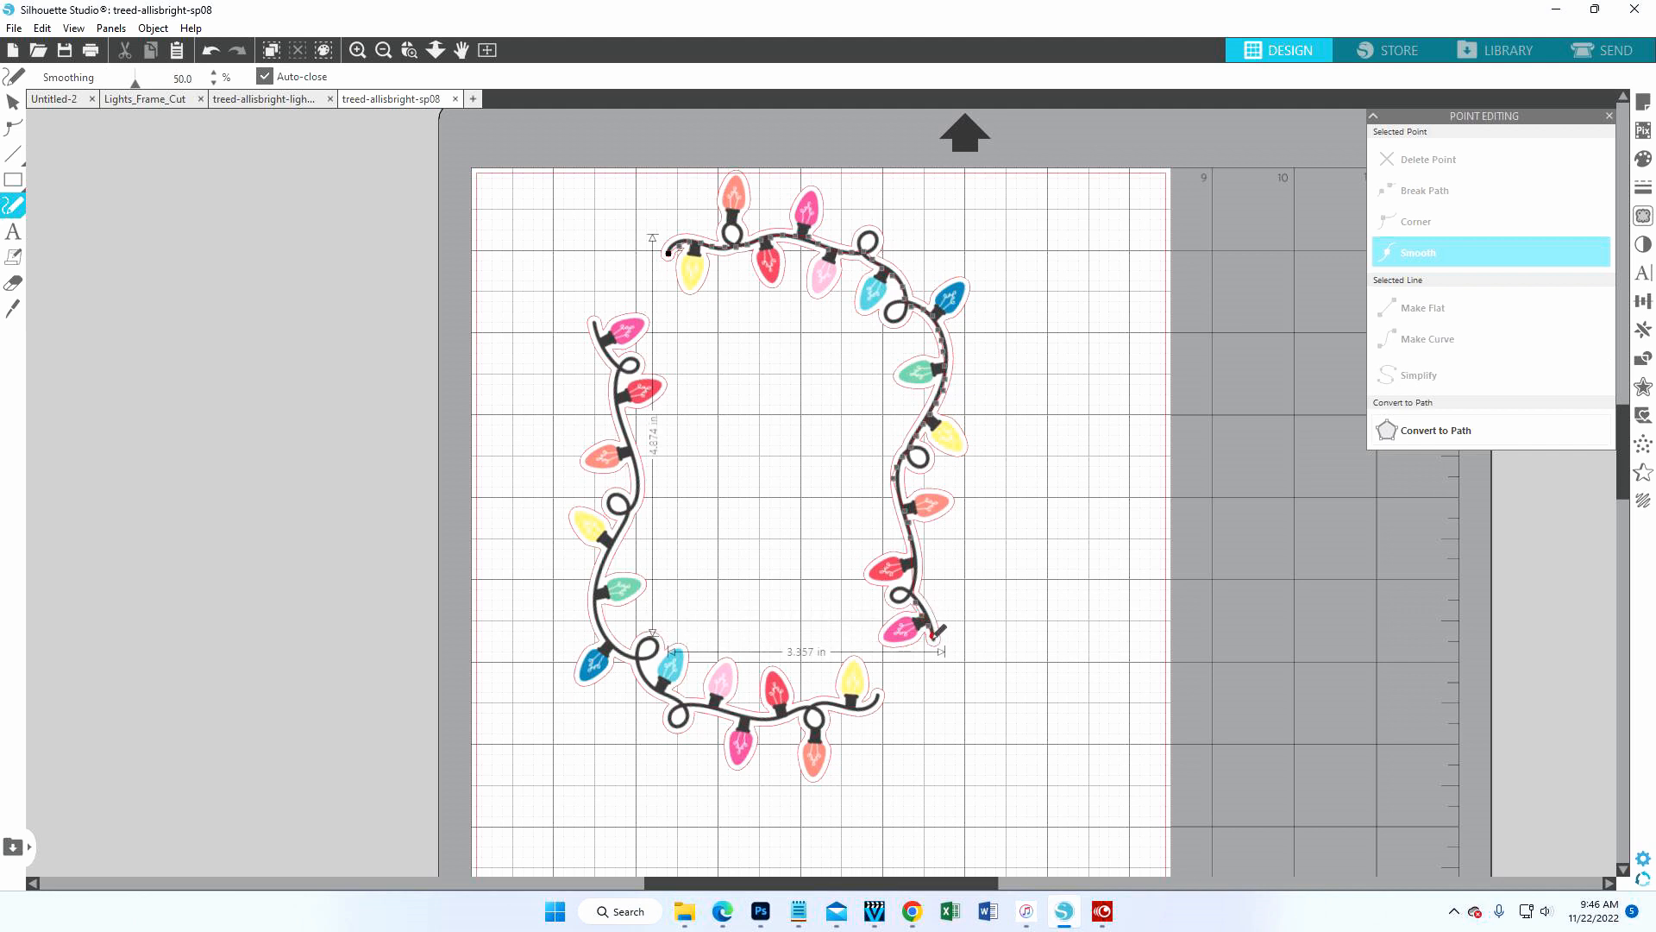
pyautogui.moveTo(933, 638); pyautogui.dragTo(932, 638)
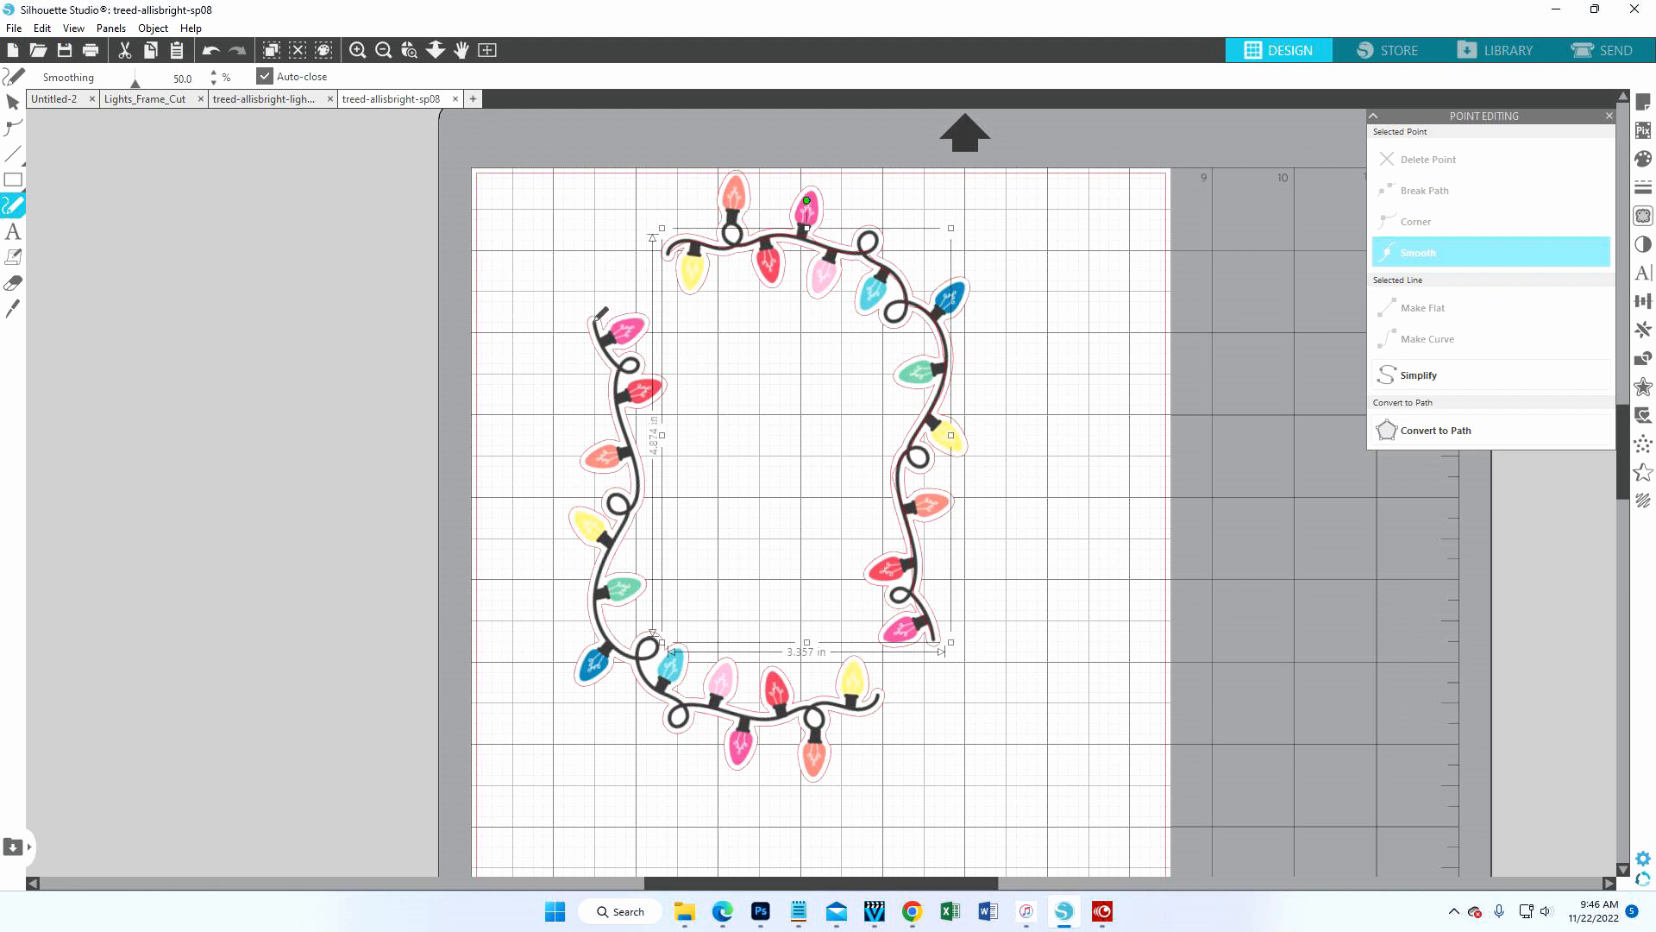
pyautogui.moveTo(595, 323)
pyautogui.mouseDown()
pyautogui.moveTo(635, 514)
pyautogui.moveTo(597, 579)
pyautogui.moveTo(604, 638)
pyautogui.moveTo(687, 705)
pyautogui.moveTo(771, 718)
pyautogui.moveTo(834, 693)
pyautogui.moveTo(820, 703)
pyautogui.moveTo(879, 694)
pyautogui.mouseUp()
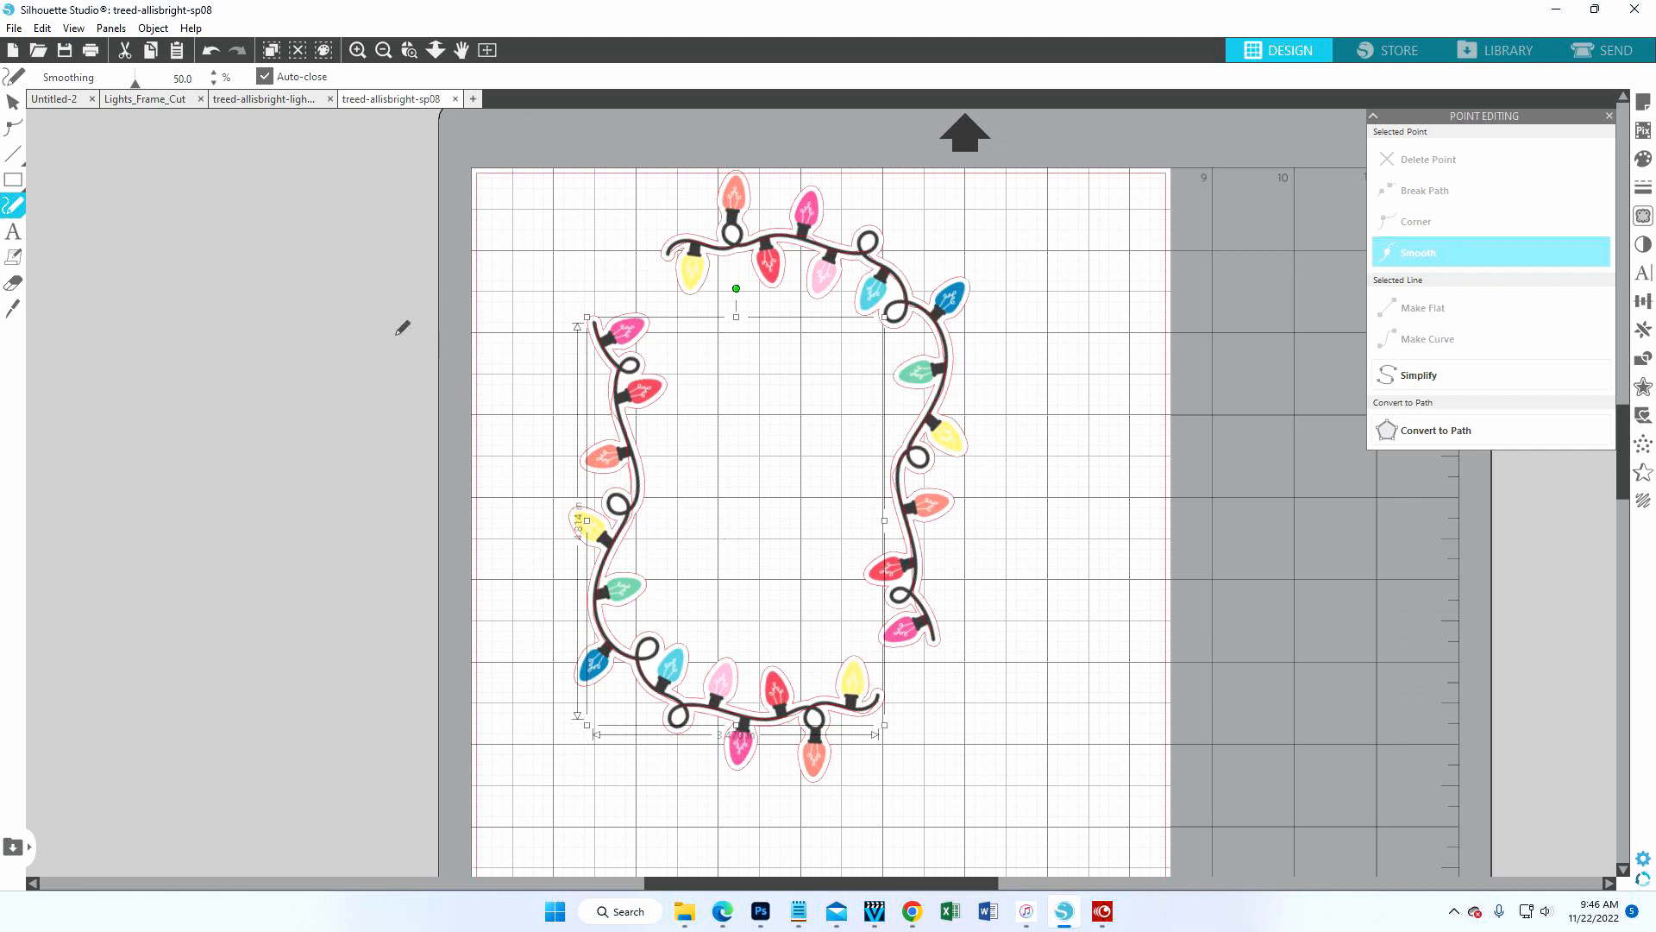
# - Open the lower-left traced line for point editing and move its points around the upper loop and red bulb onto the cord
pyautogui.click(13, 129)
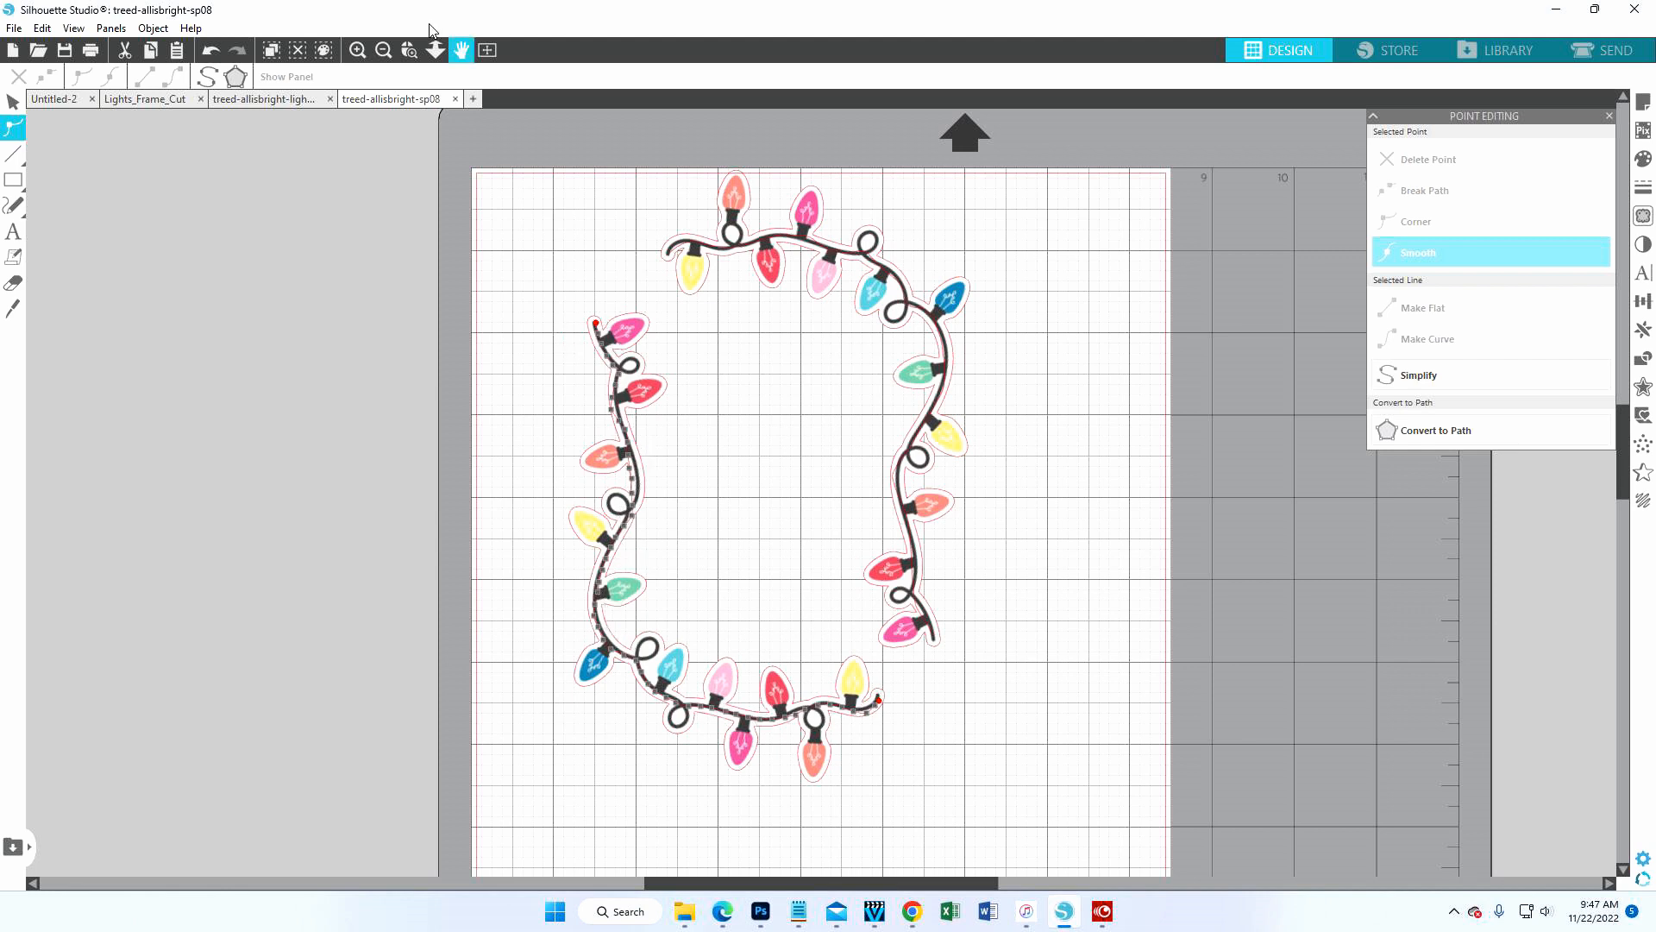
pyautogui.click(356, 51)
pyautogui.click(356, 52)
pyautogui.click(357, 52)
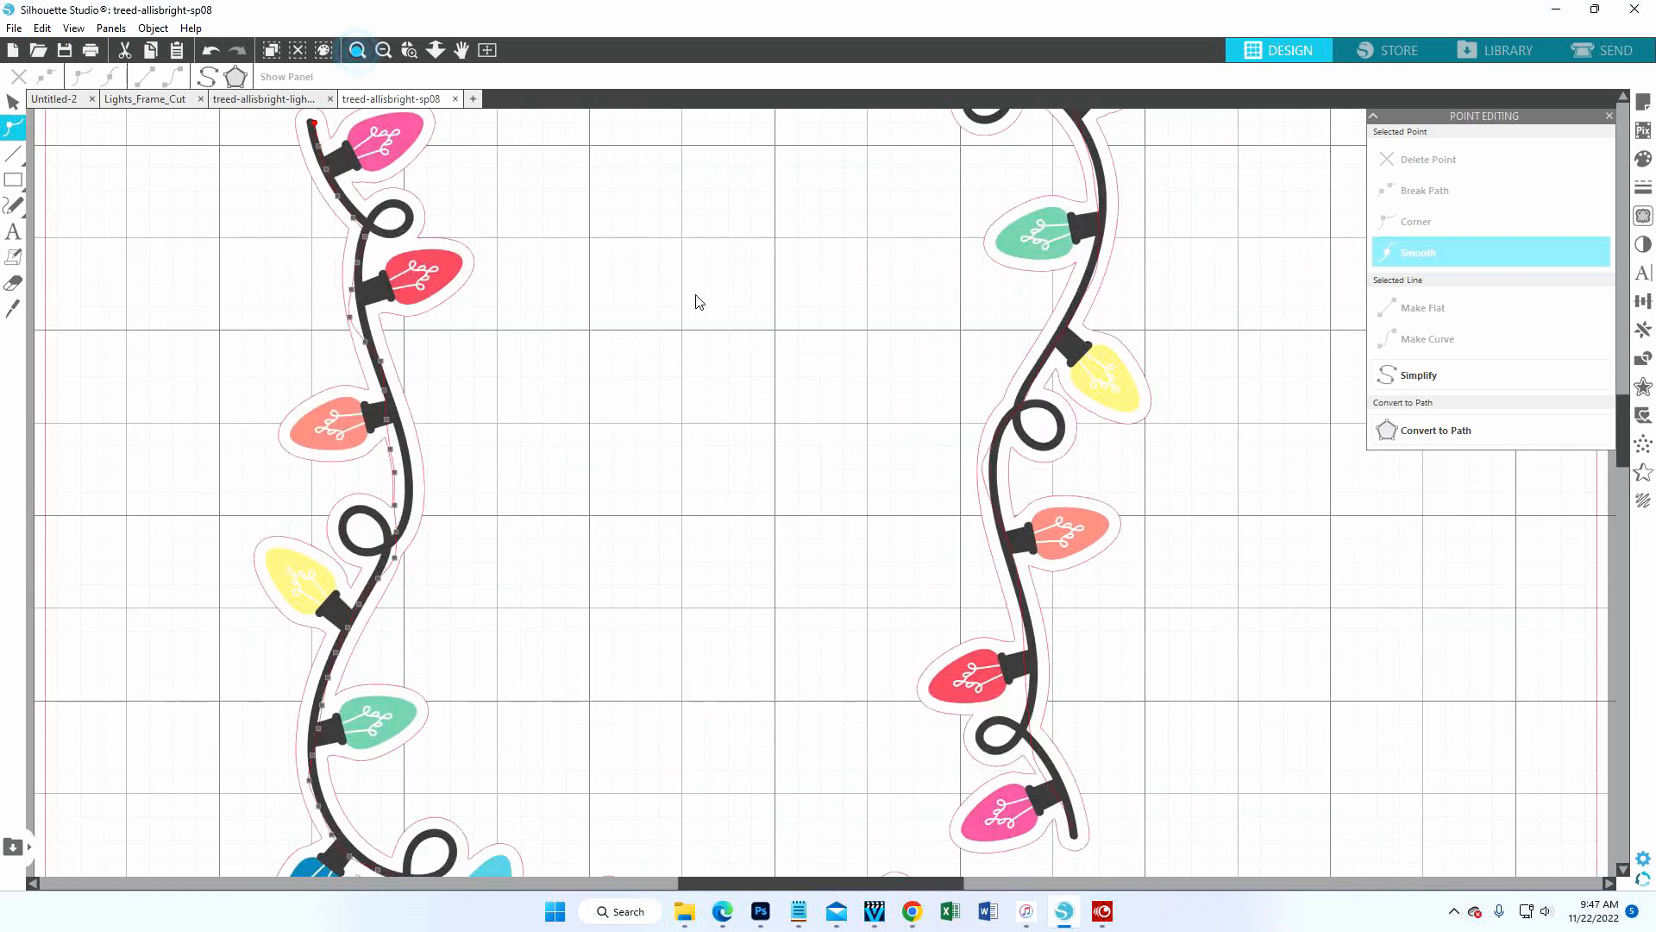
pyautogui.moveTo(924, 883); pyautogui.dragTo(839, 845)
pyautogui.scroll(2, 879, 190)
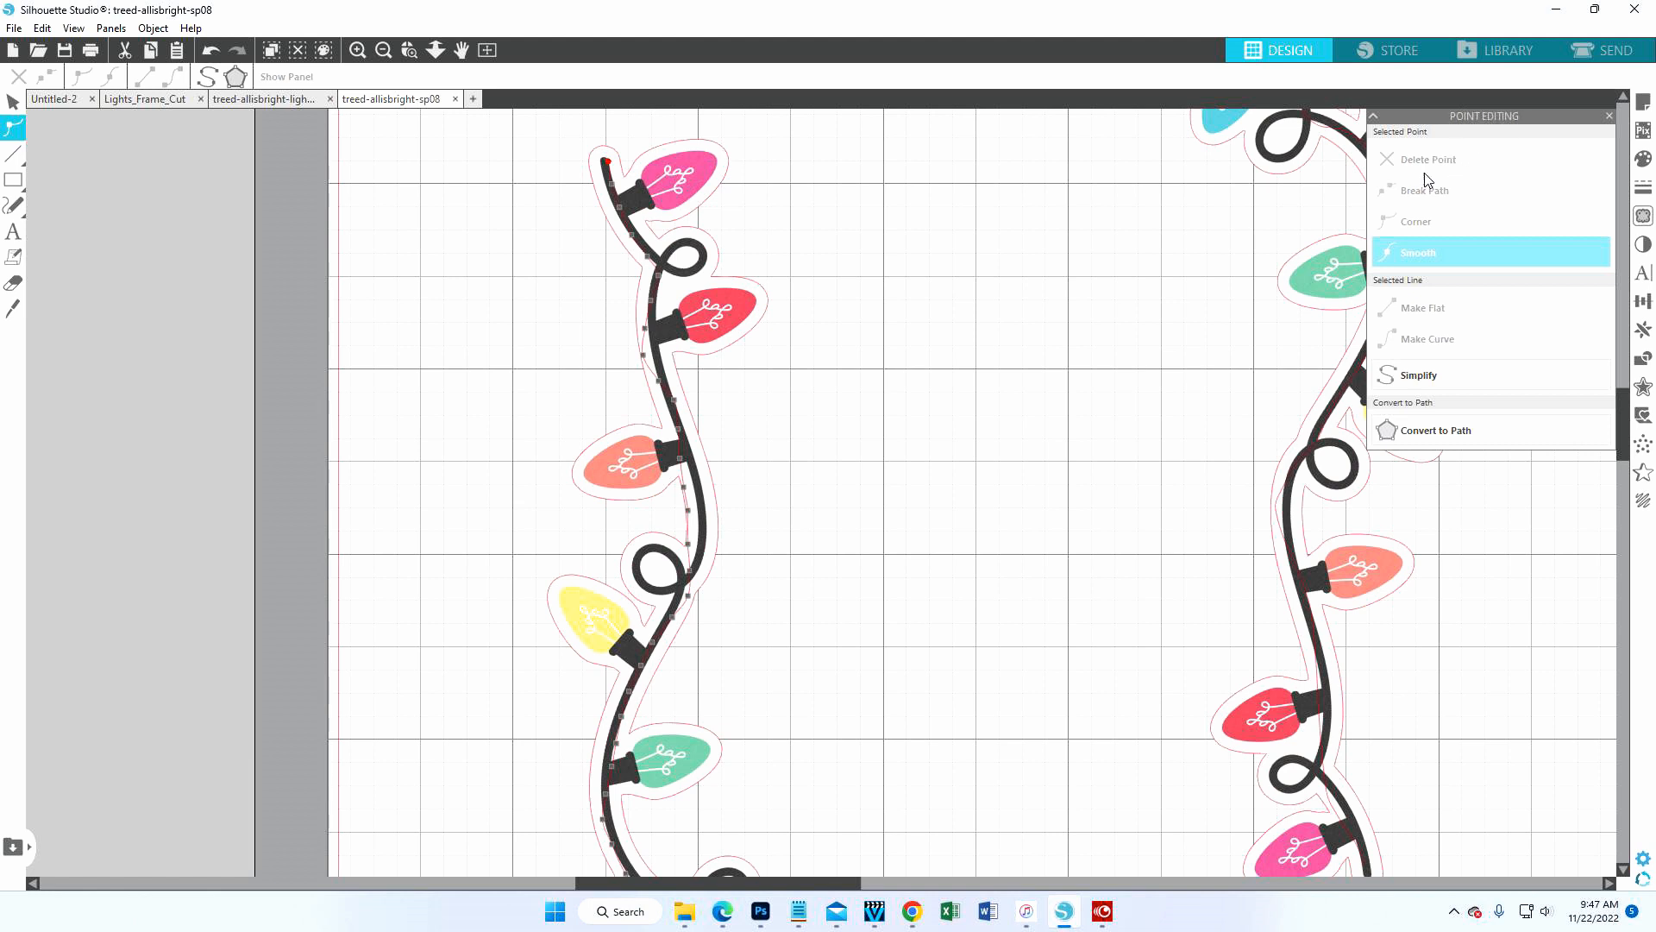
pyautogui.click(658, 271)
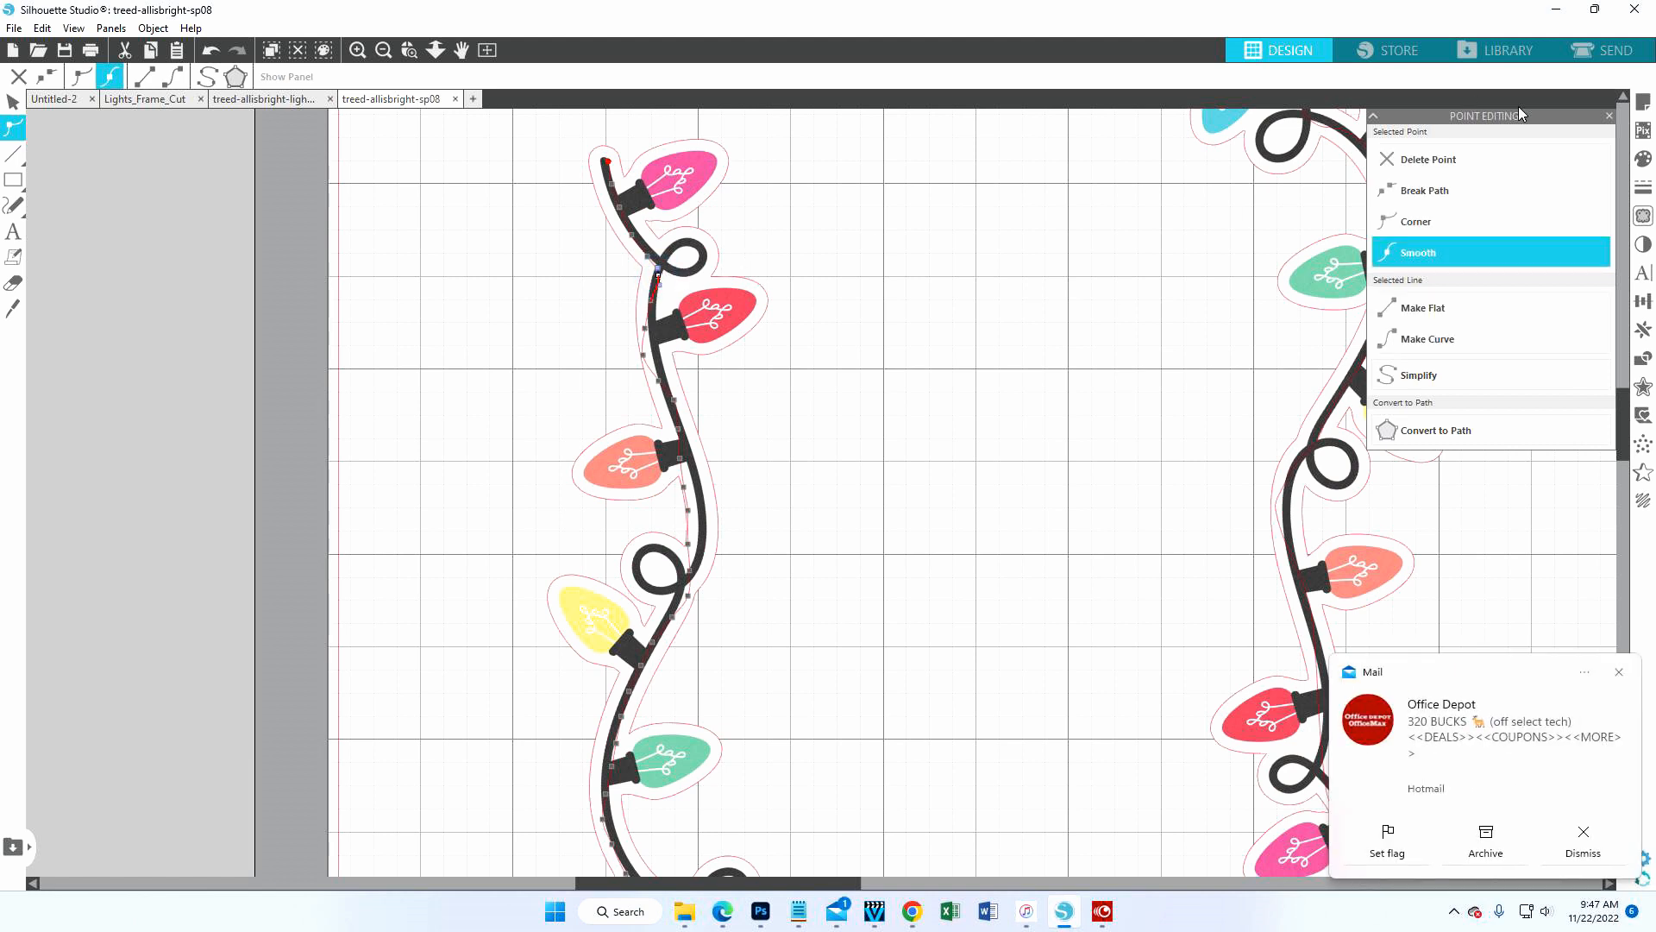
pyautogui.click(1620, 676)
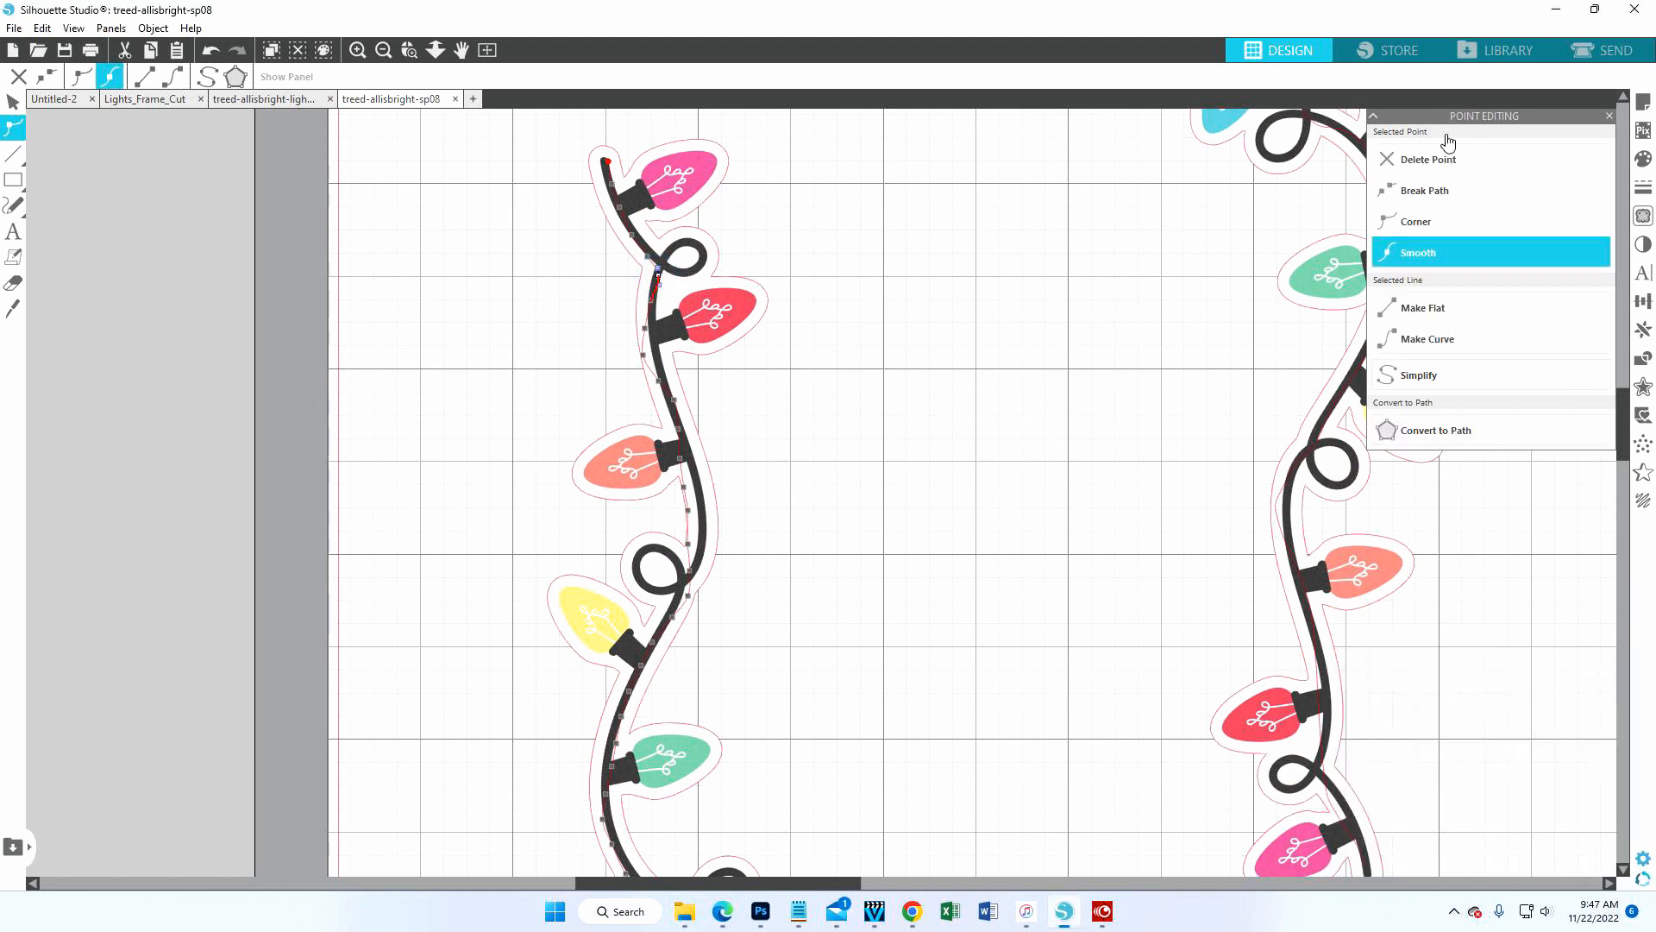
pyautogui.click(657, 267)
pyautogui.moveTo(658, 265); pyautogui.dragTo(657, 285)
pyautogui.click(653, 346)
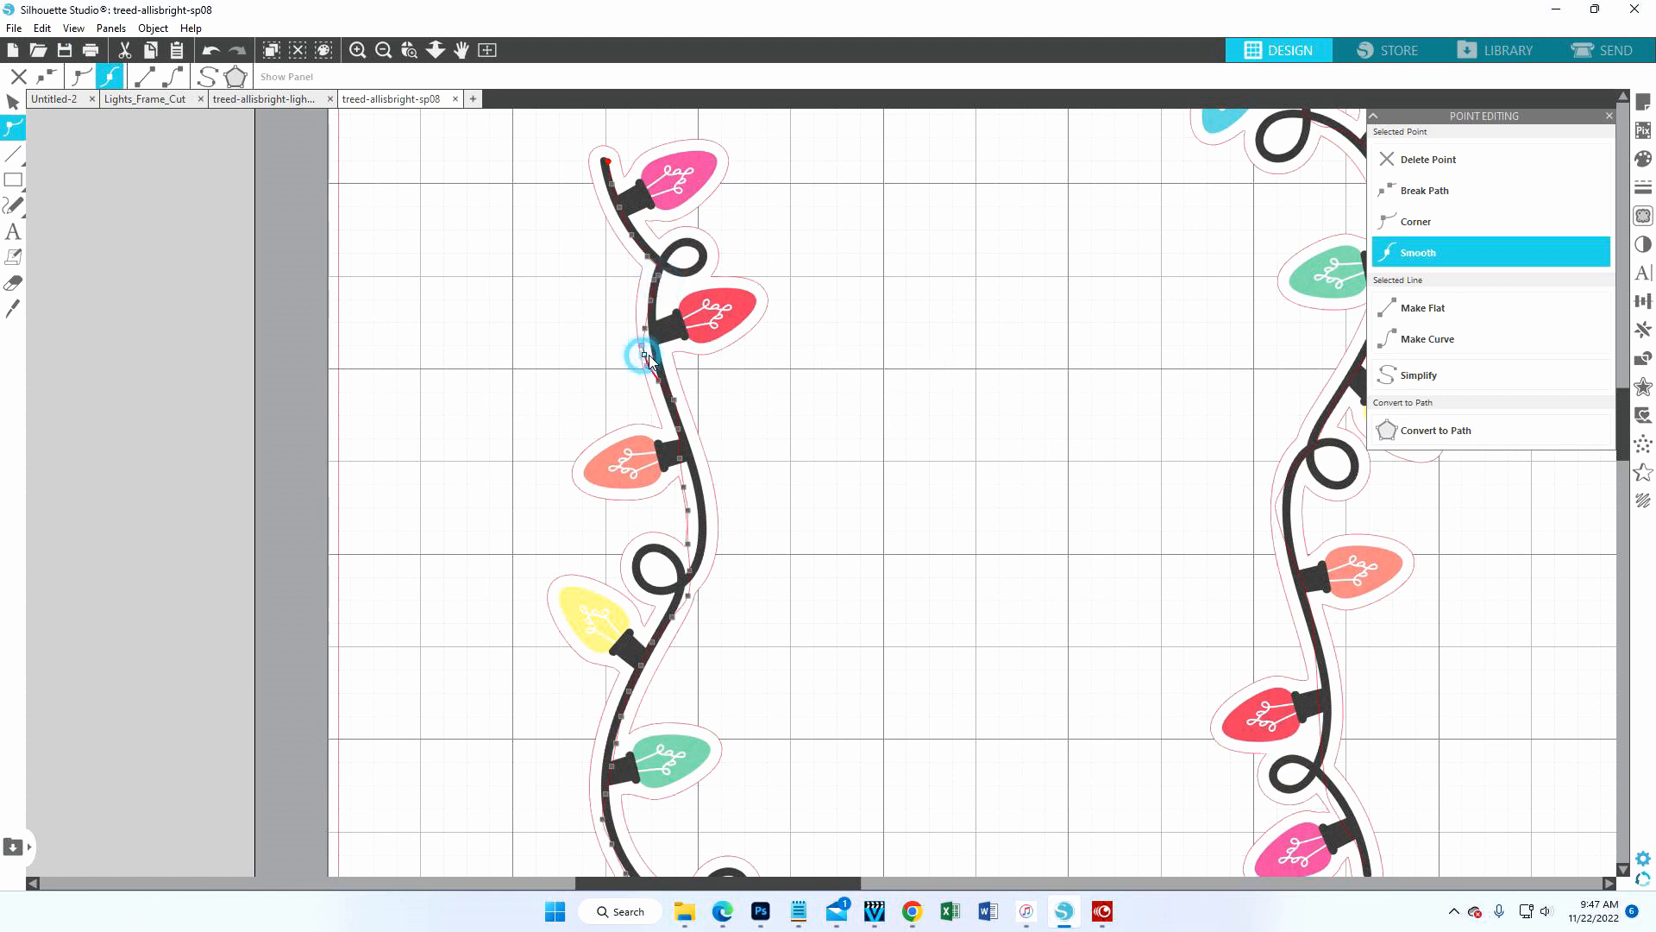
# - Simplify the lower-left traced line and pull its points between the upper red and orange bulbs onto the cord
pyautogui.click(1424, 376)
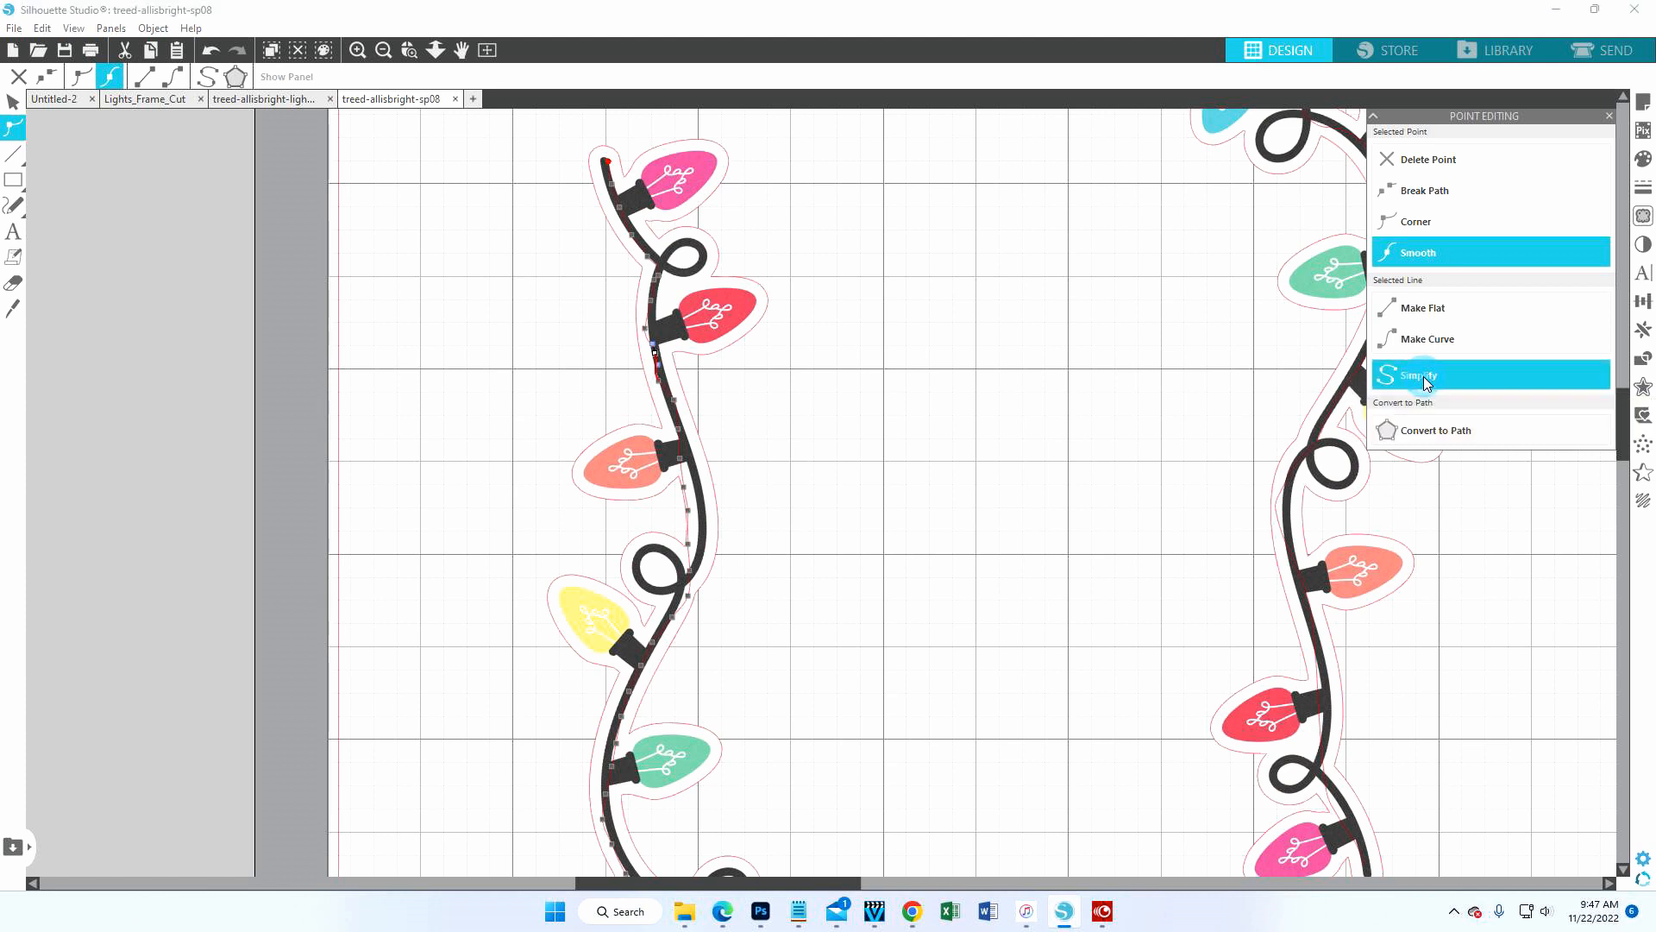
pyautogui.click(671, 392)
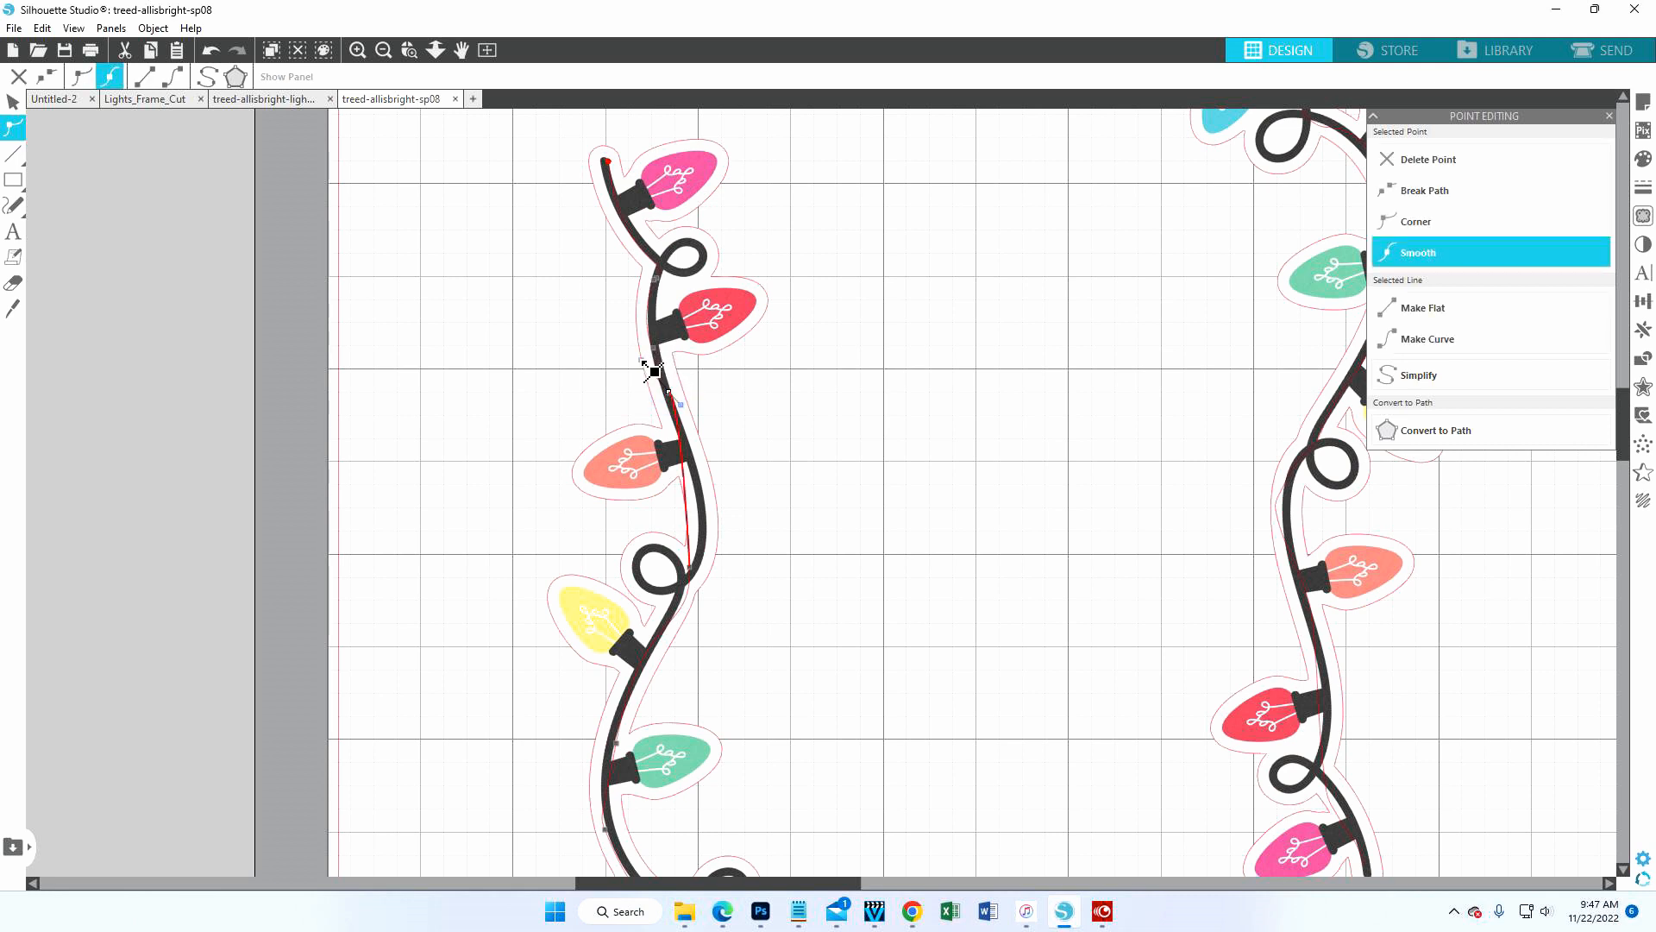
pyautogui.moveTo(642, 360); pyautogui.dragTo(648, 356)
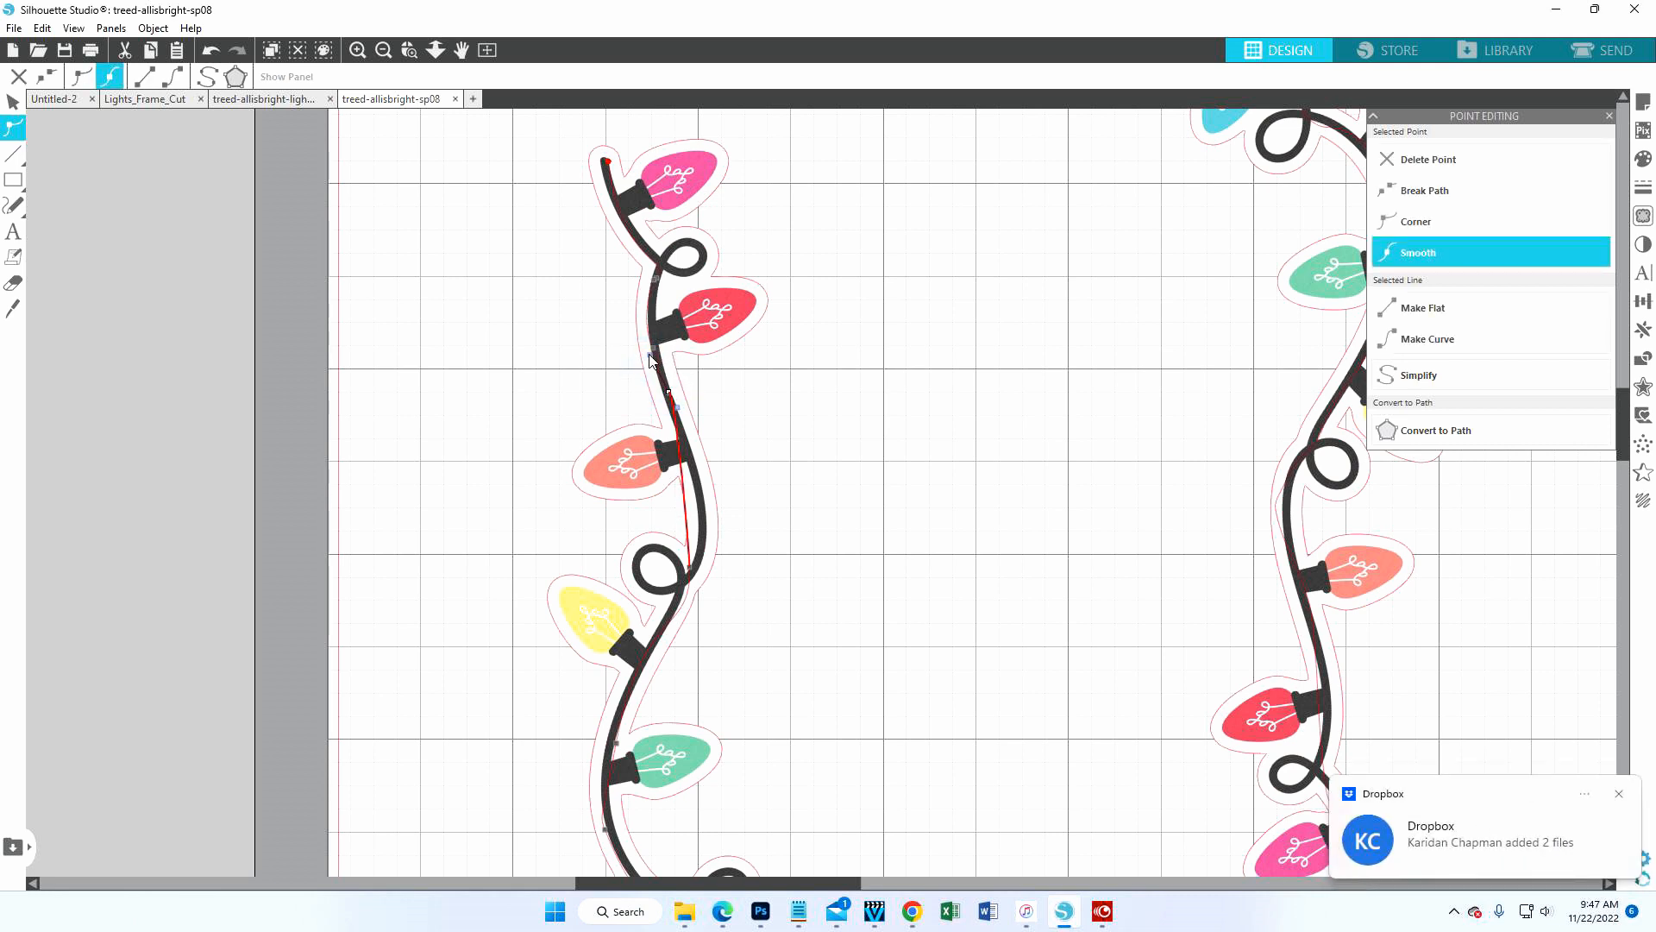
pyautogui.click(686, 473)
pyautogui.moveTo(687, 435); pyautogui.dragTo(678, 432)
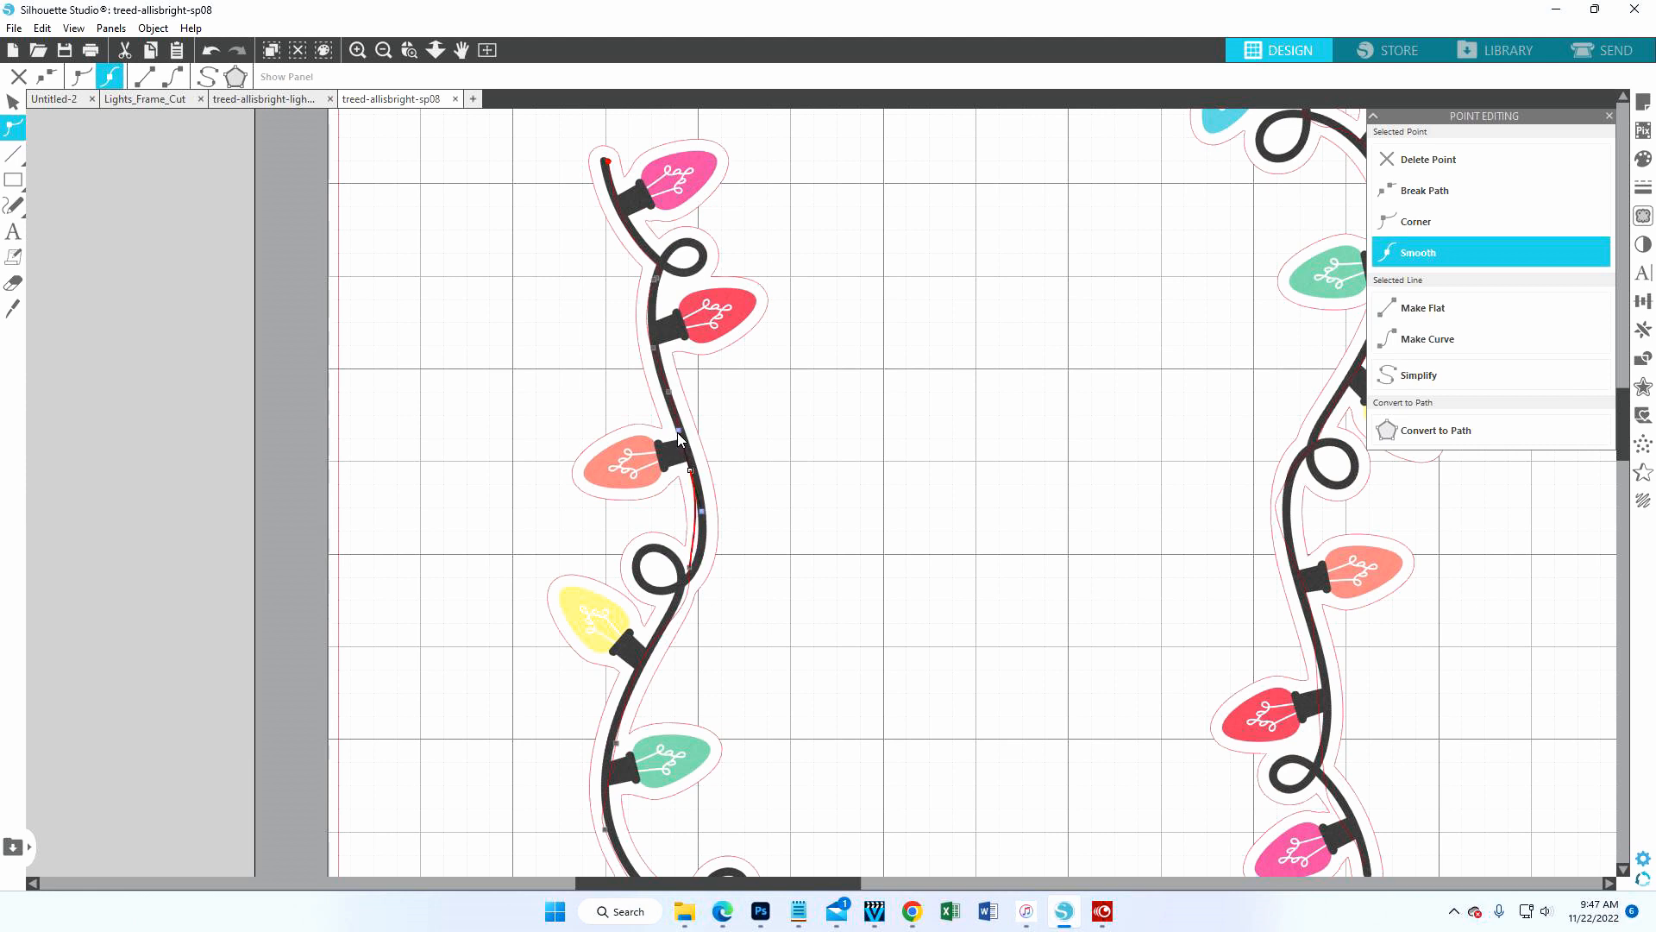
# - Fit the left line's points beside the middle loop and yellow bulb, and its upper endpoint, to the cord
pyautogui.click(697, 535)
pyautogui.moveTo(697, 536); pyautogui.dragTo(702, 540)
pyautogui.click(678, 580)
pyautogui.moveTo(672, 657); pyautogui.dragTo(645, 665)
pyautogui.click(686, 571)
pyautogui.click(608, 161)
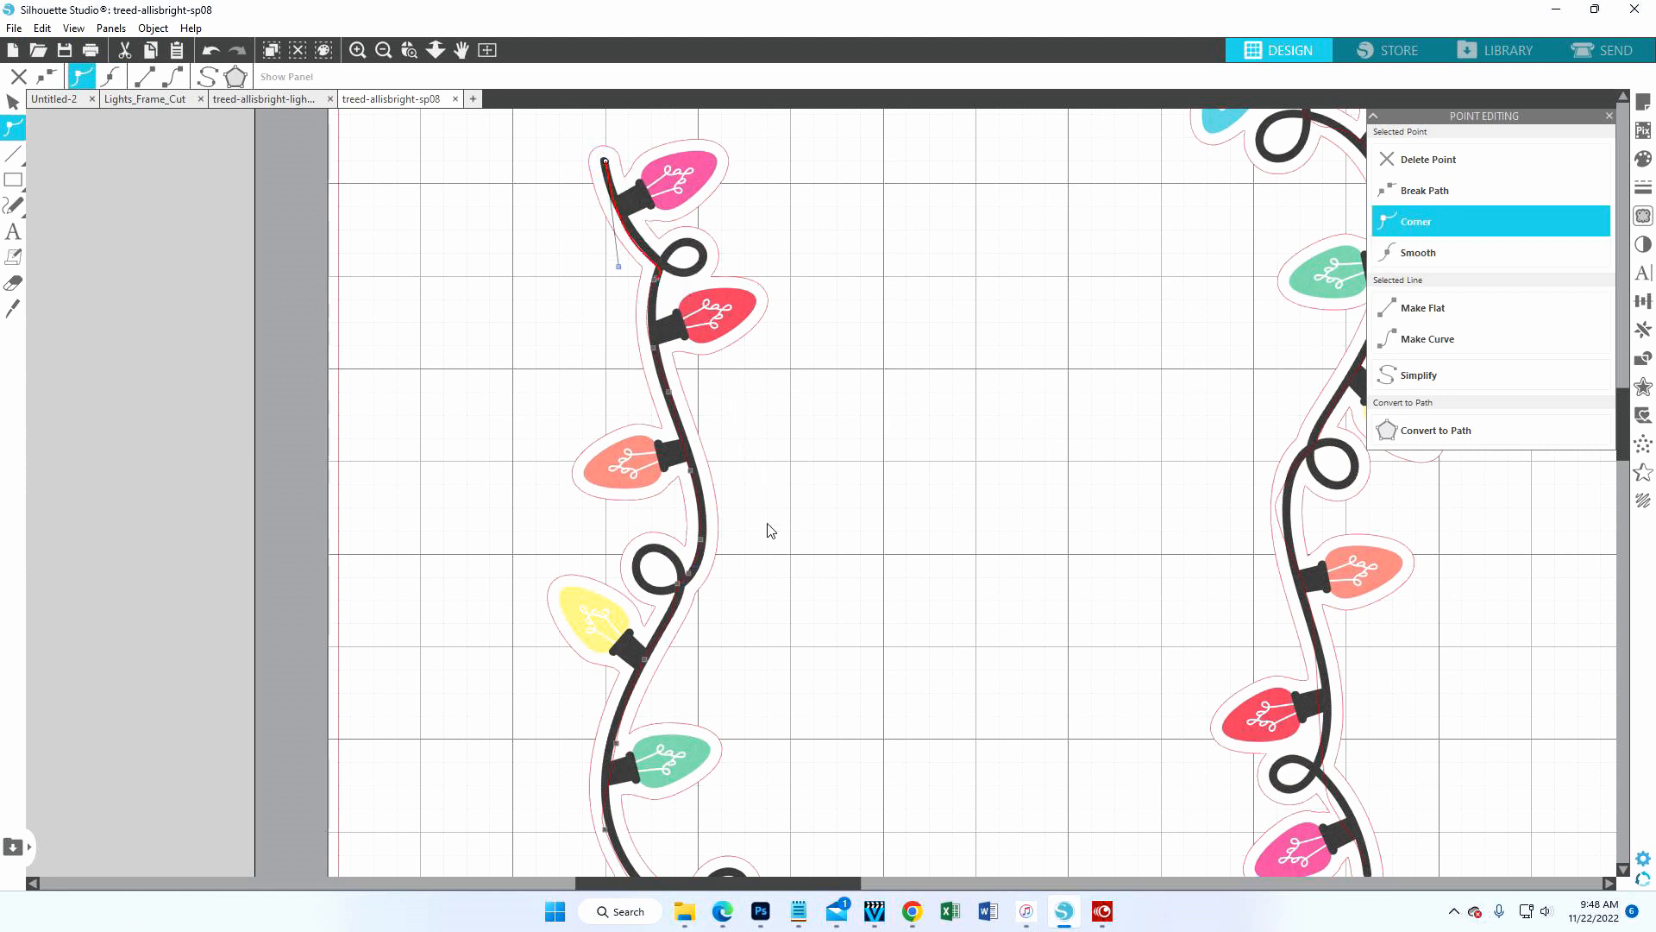
# - Move the left line's points beside the green and dark blue bulbs onto the cord's lower curve
pyautogui.scroll(-3, 770, 530)
pyautogui.scroll(-2, 771, 530)
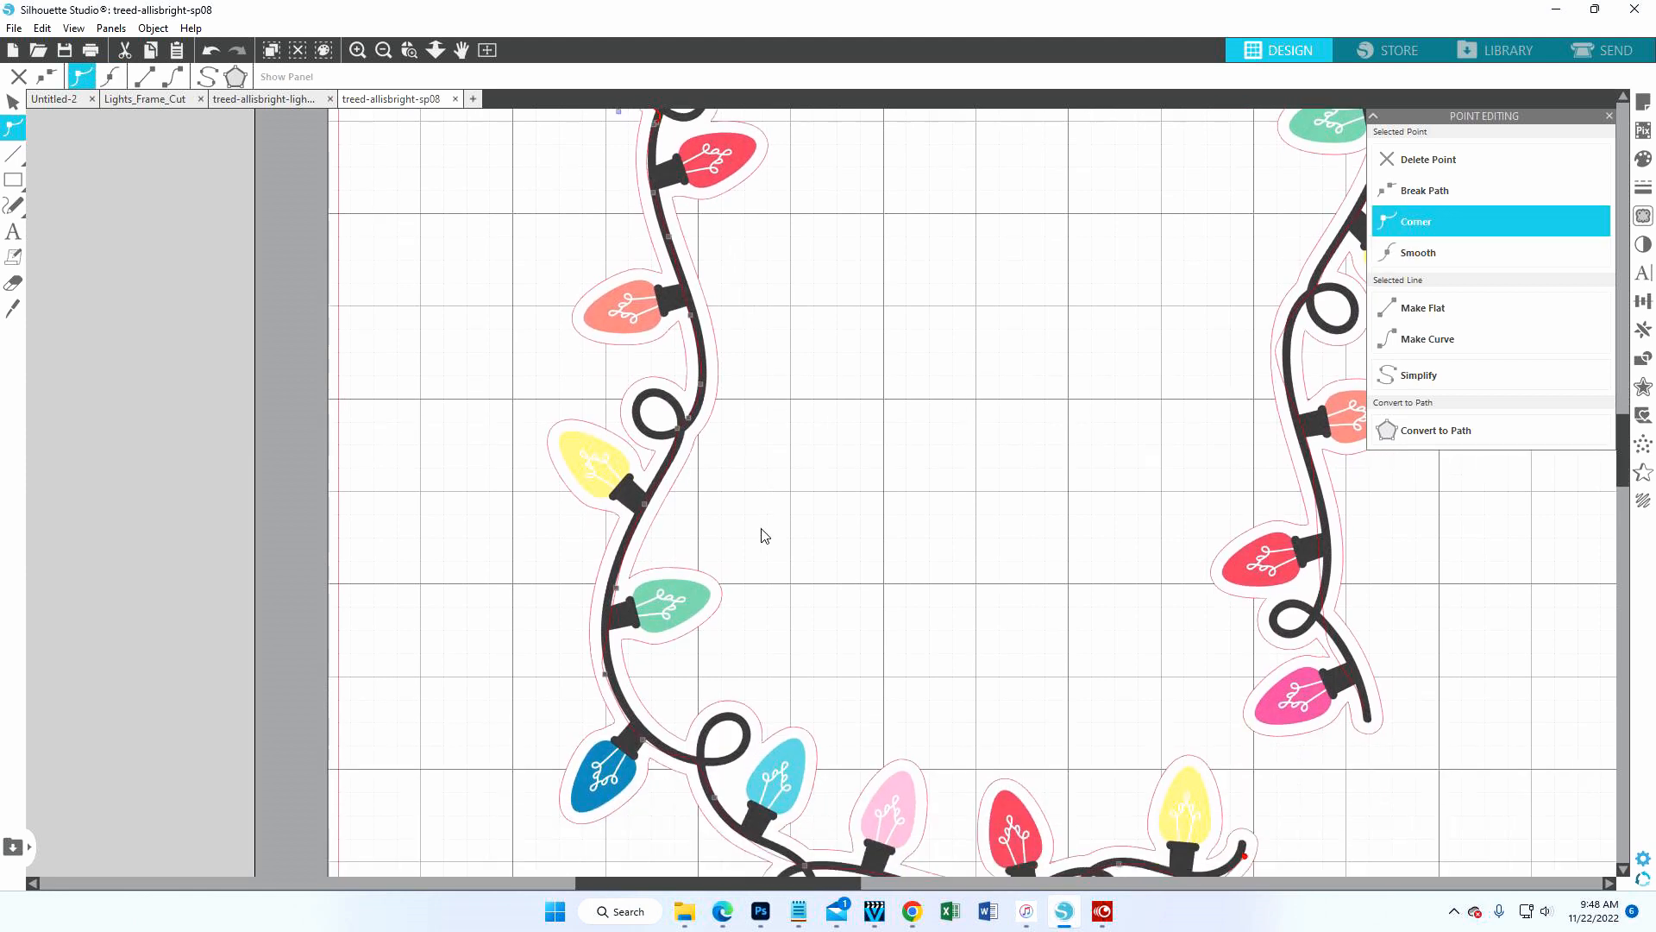
pyautogui.click(619, 590)
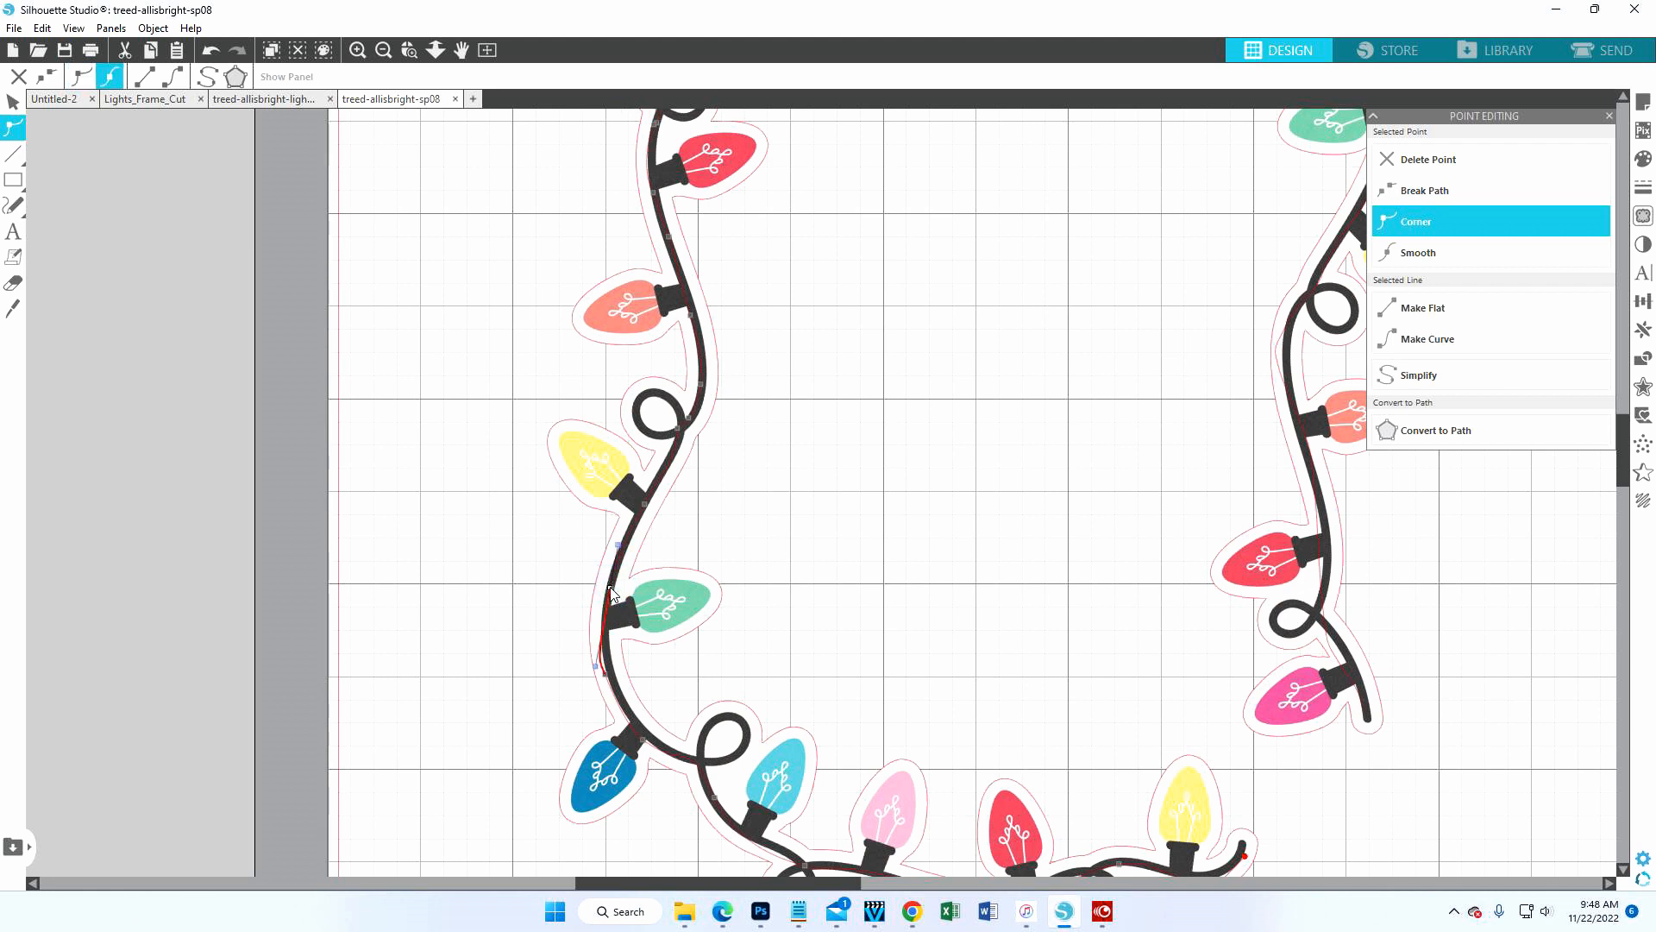
pyautogui.click(609, 679)
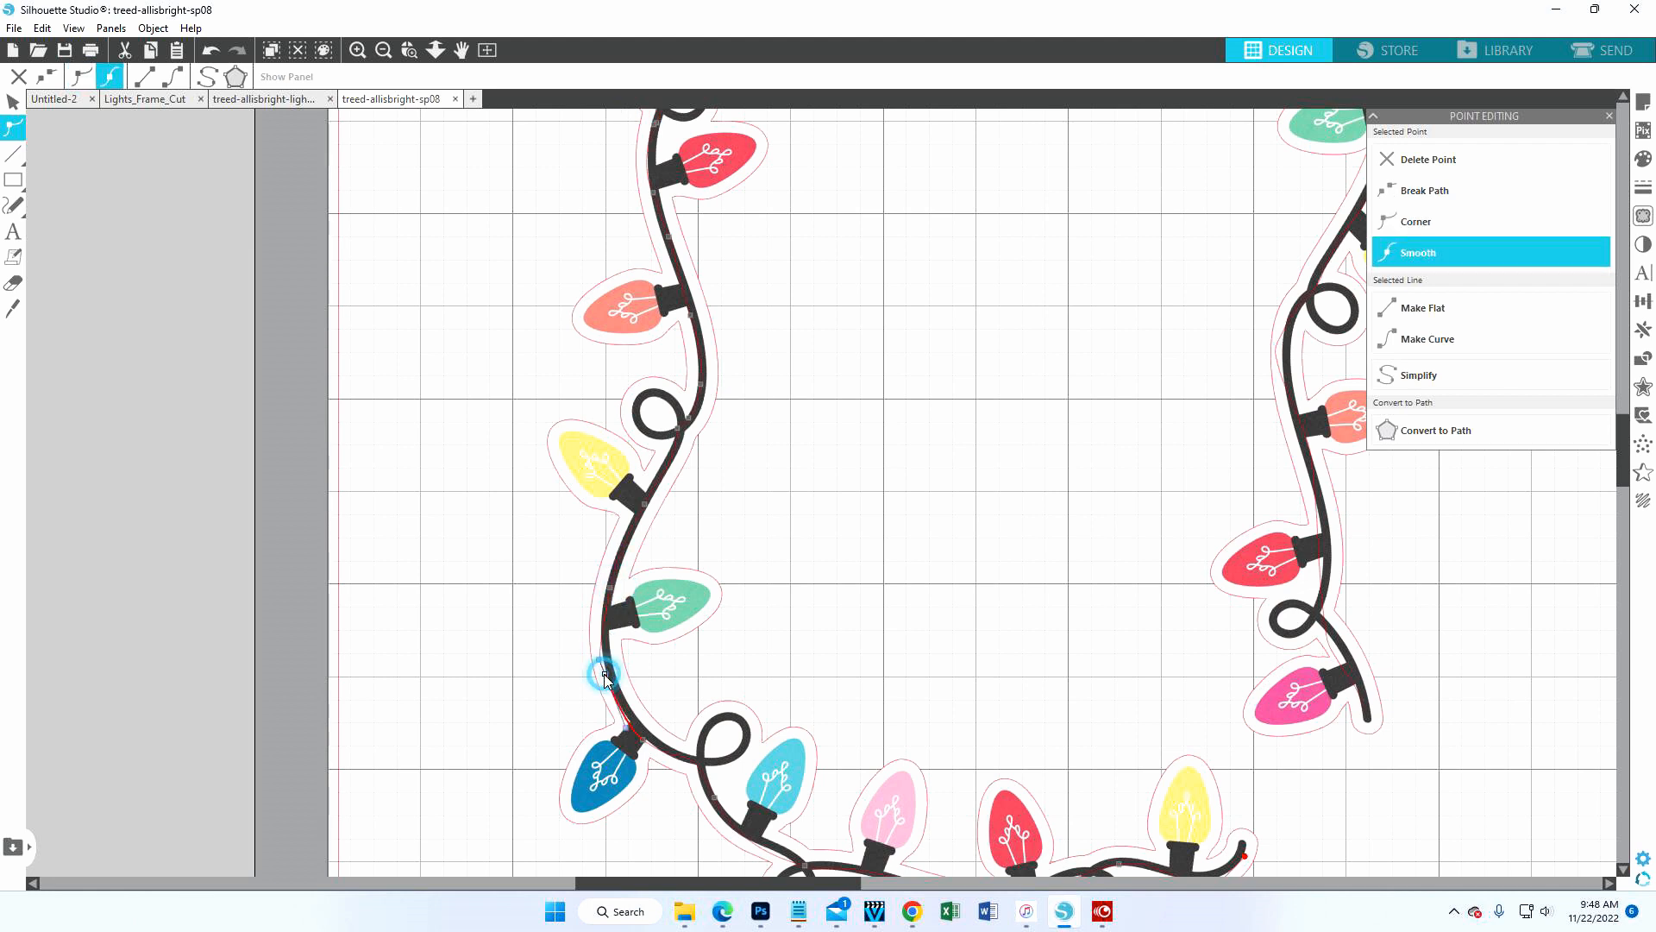
pyautogui.click(646, 737)
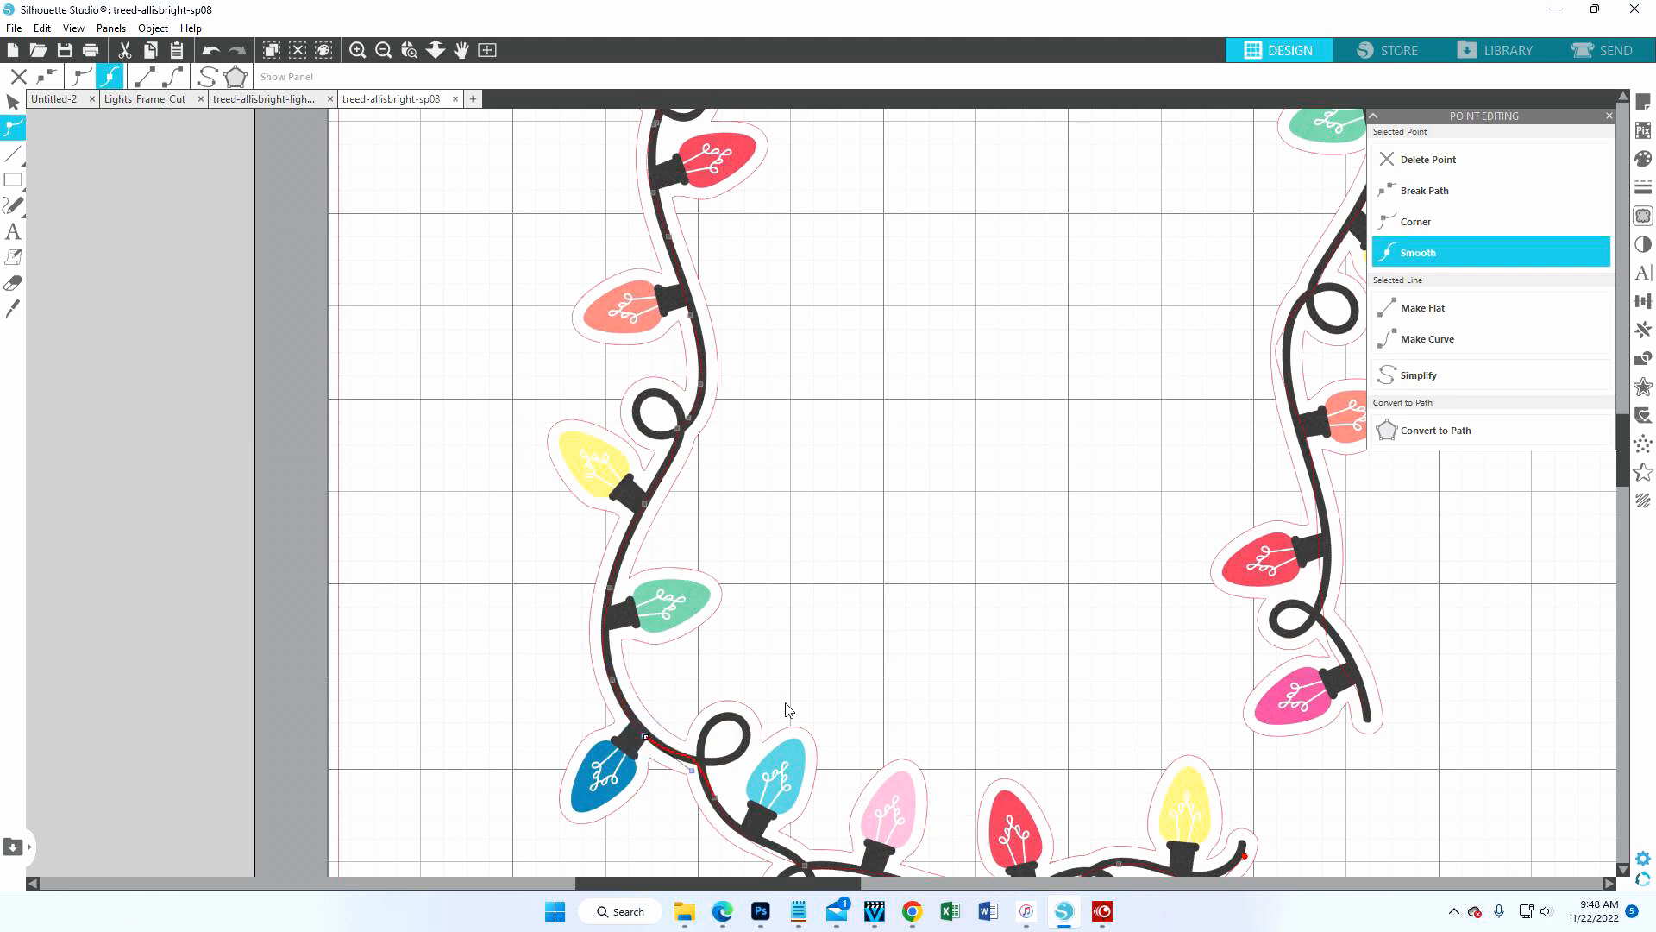
# - Align the lower line's points from the light blue bulb to the bottom pink bulb with the cord
pyautogui.scroll(-3, 787, 709)
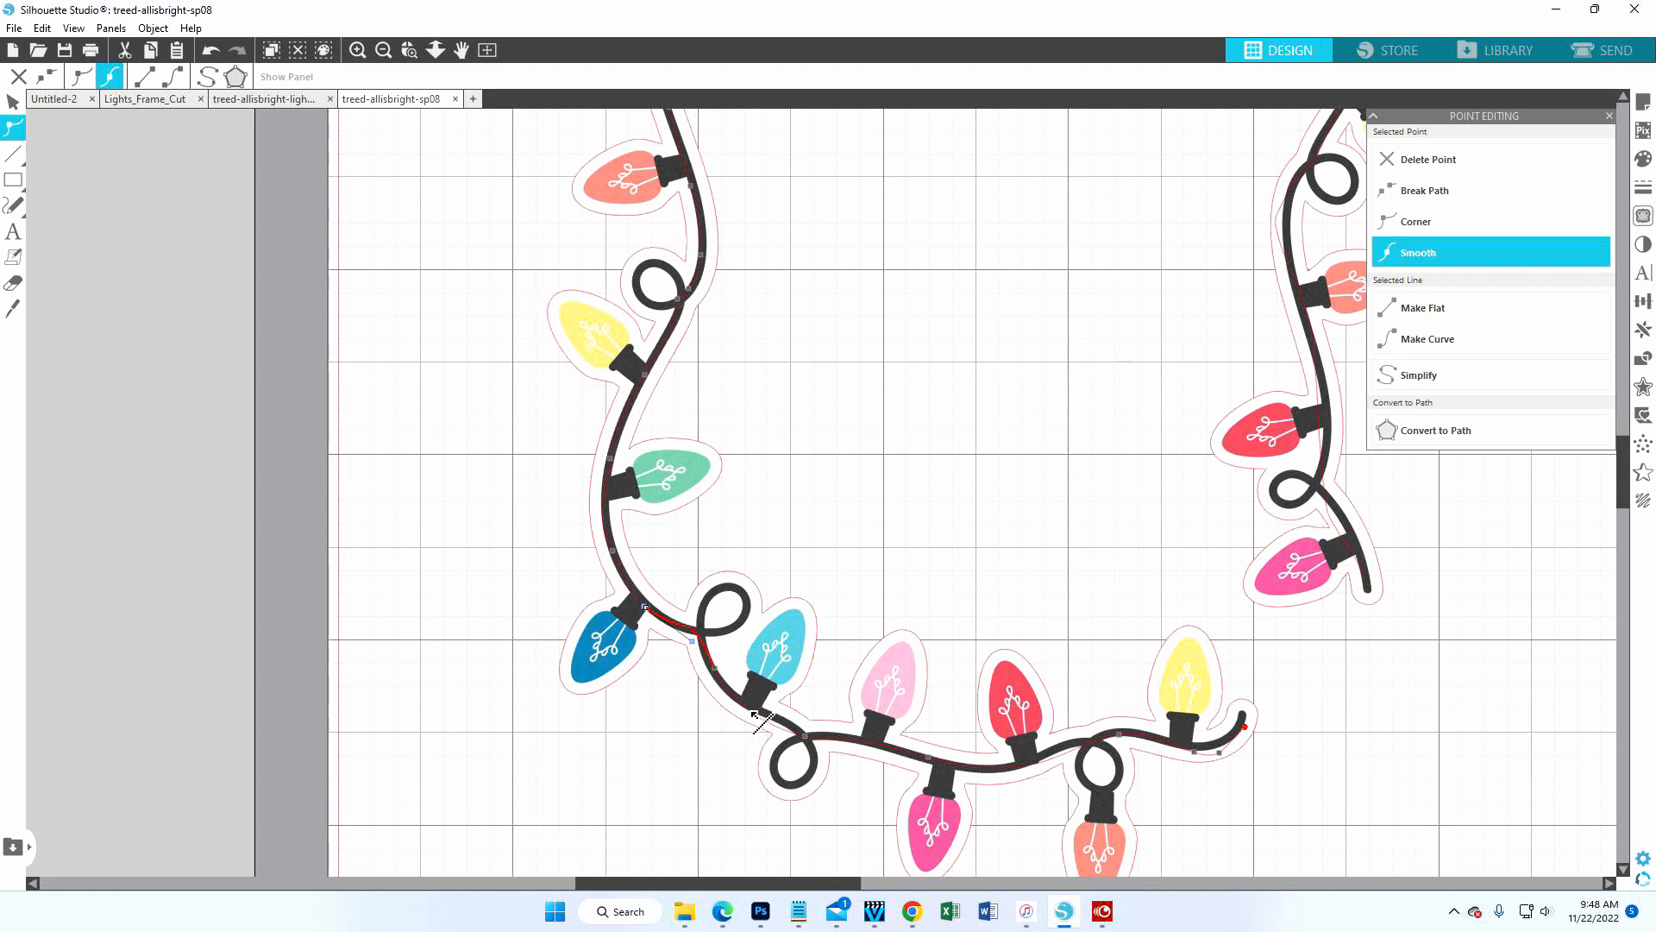
pyautogui.click(755, 714)
pyautogui.moveTo(795, 733); pyautogui.dragTo(793, 728)
pyautogui.click(929, 762)
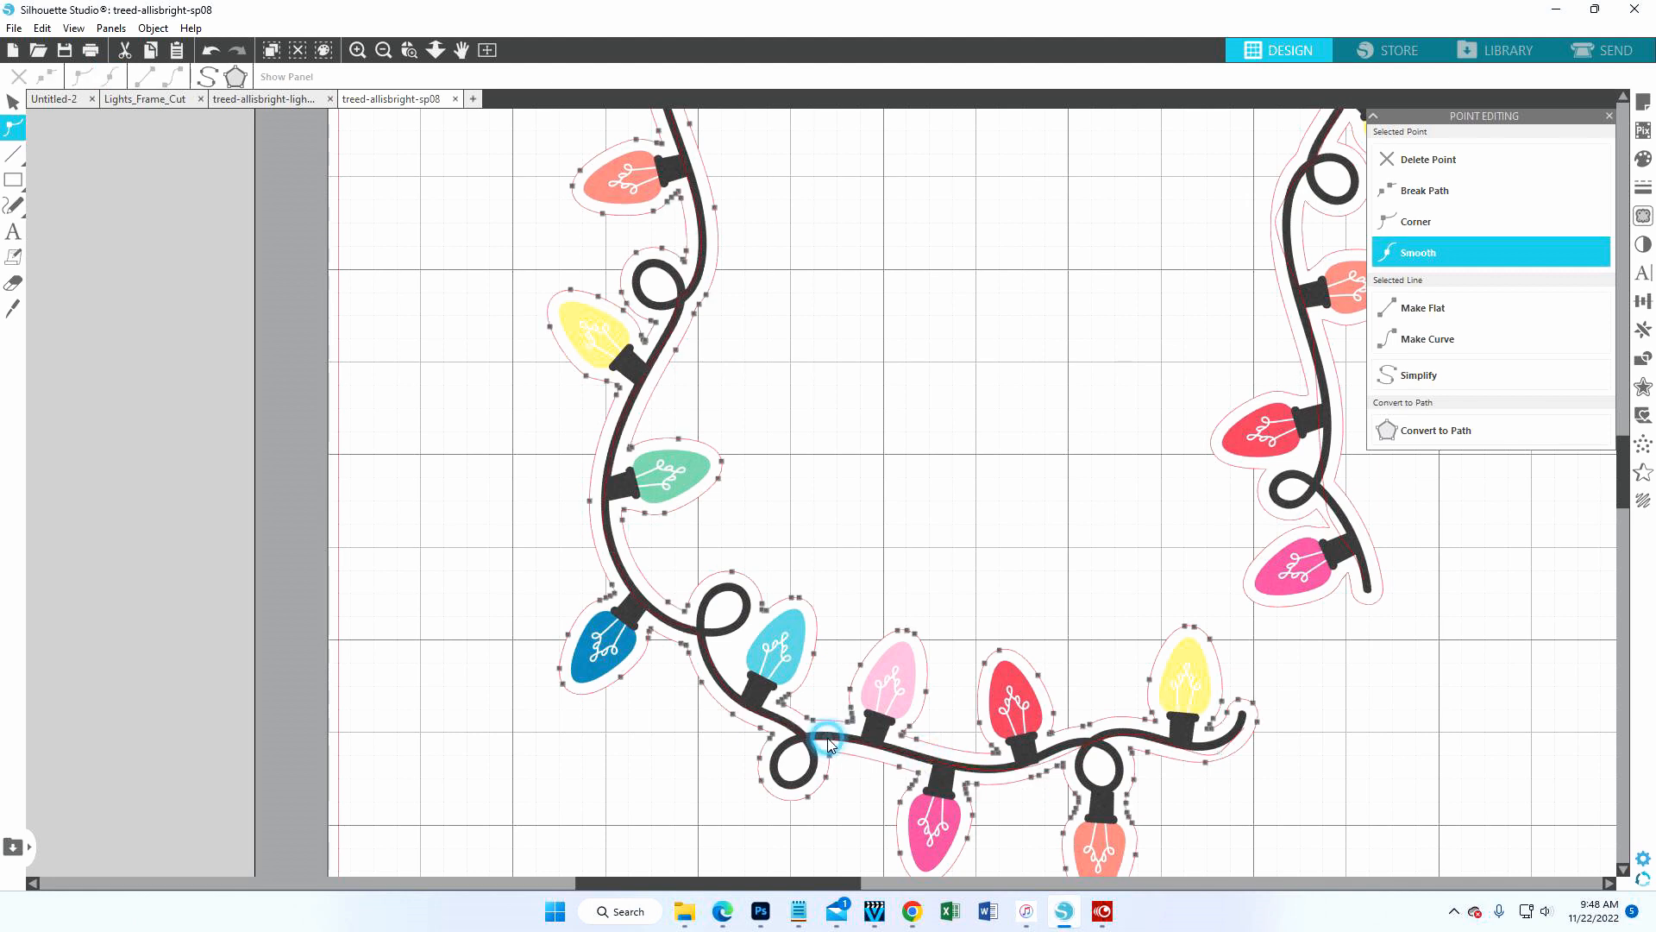
pyautogui.click(829, 745)
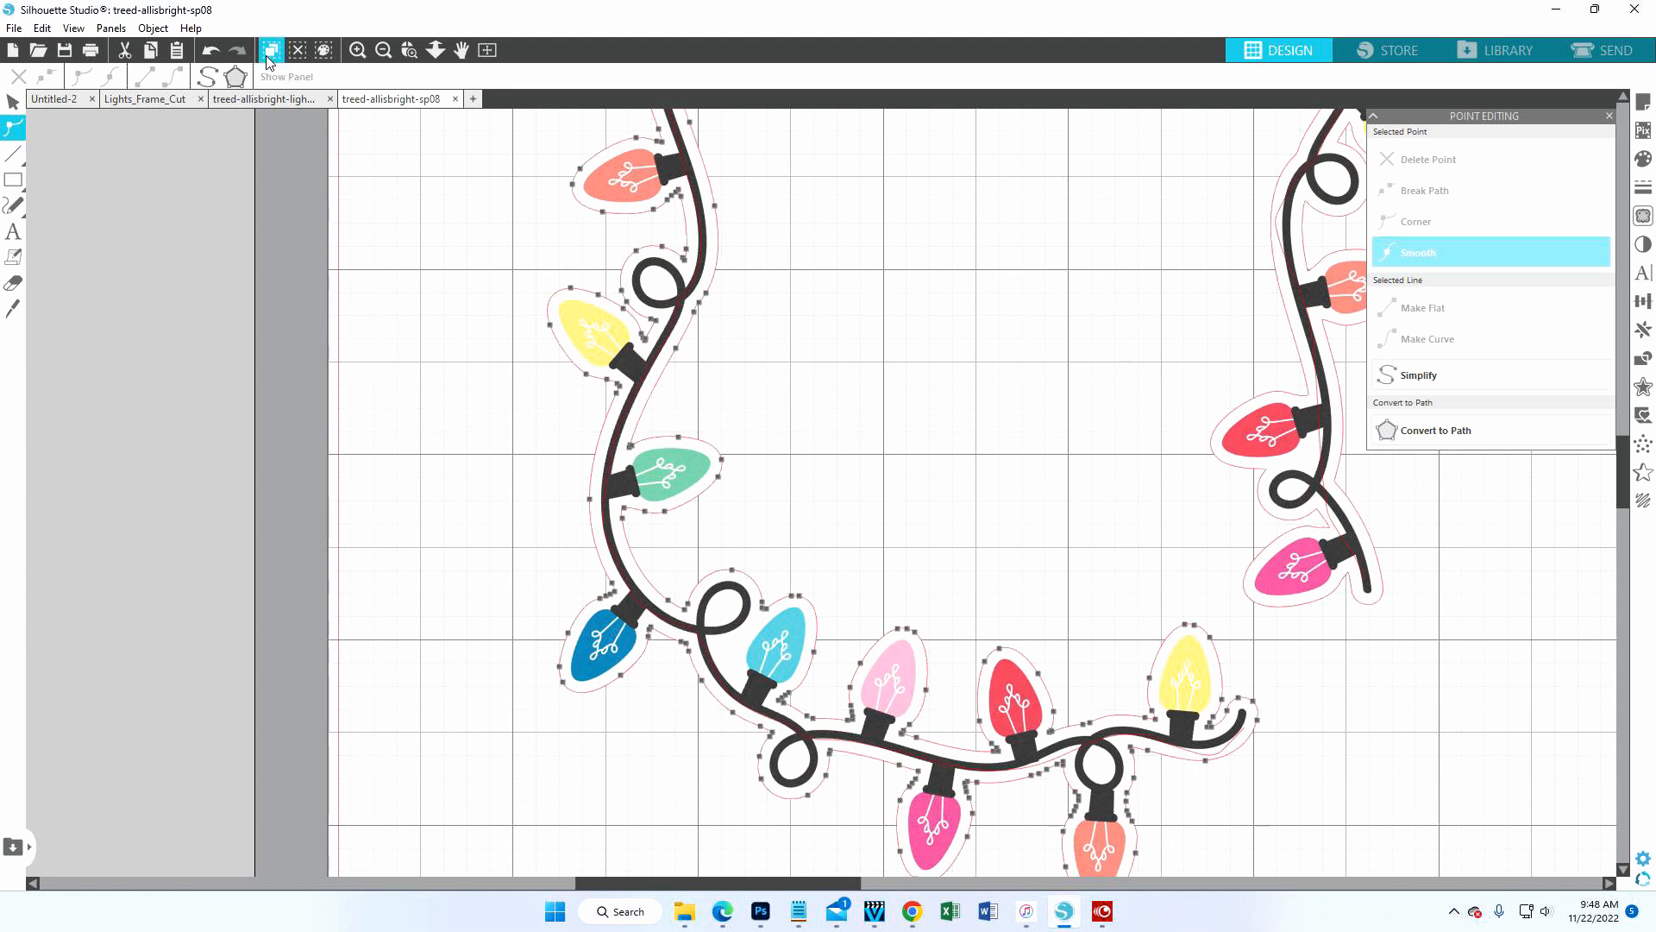
pyautogui.click(209, 54)
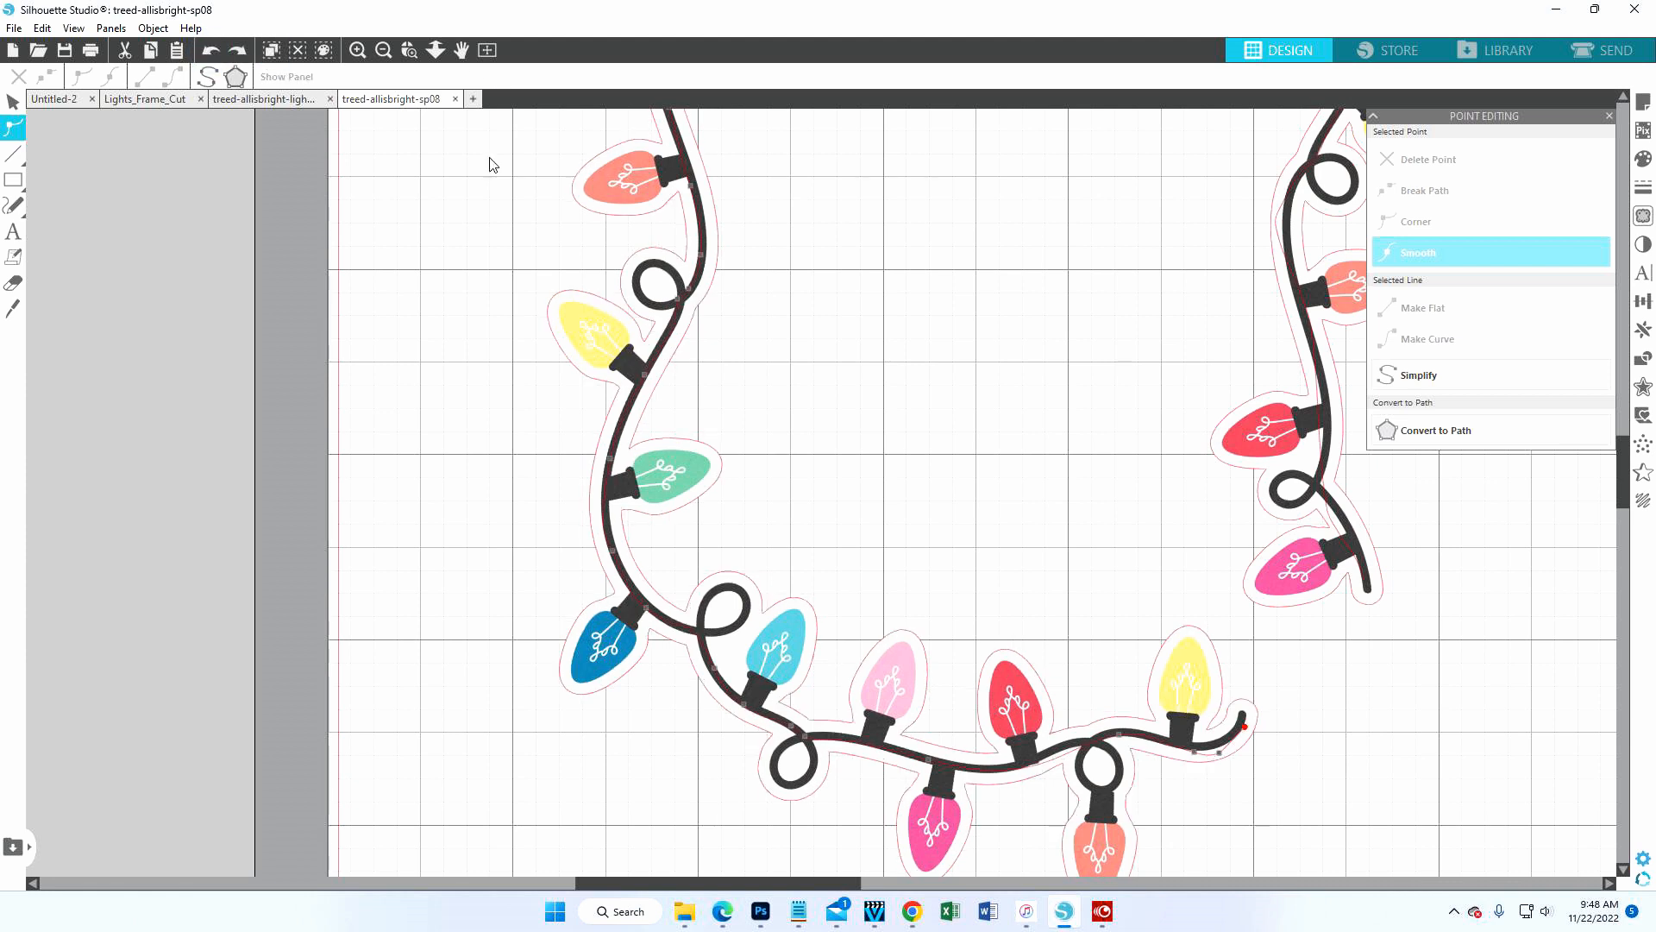
pyautogui.click(1053, 766)
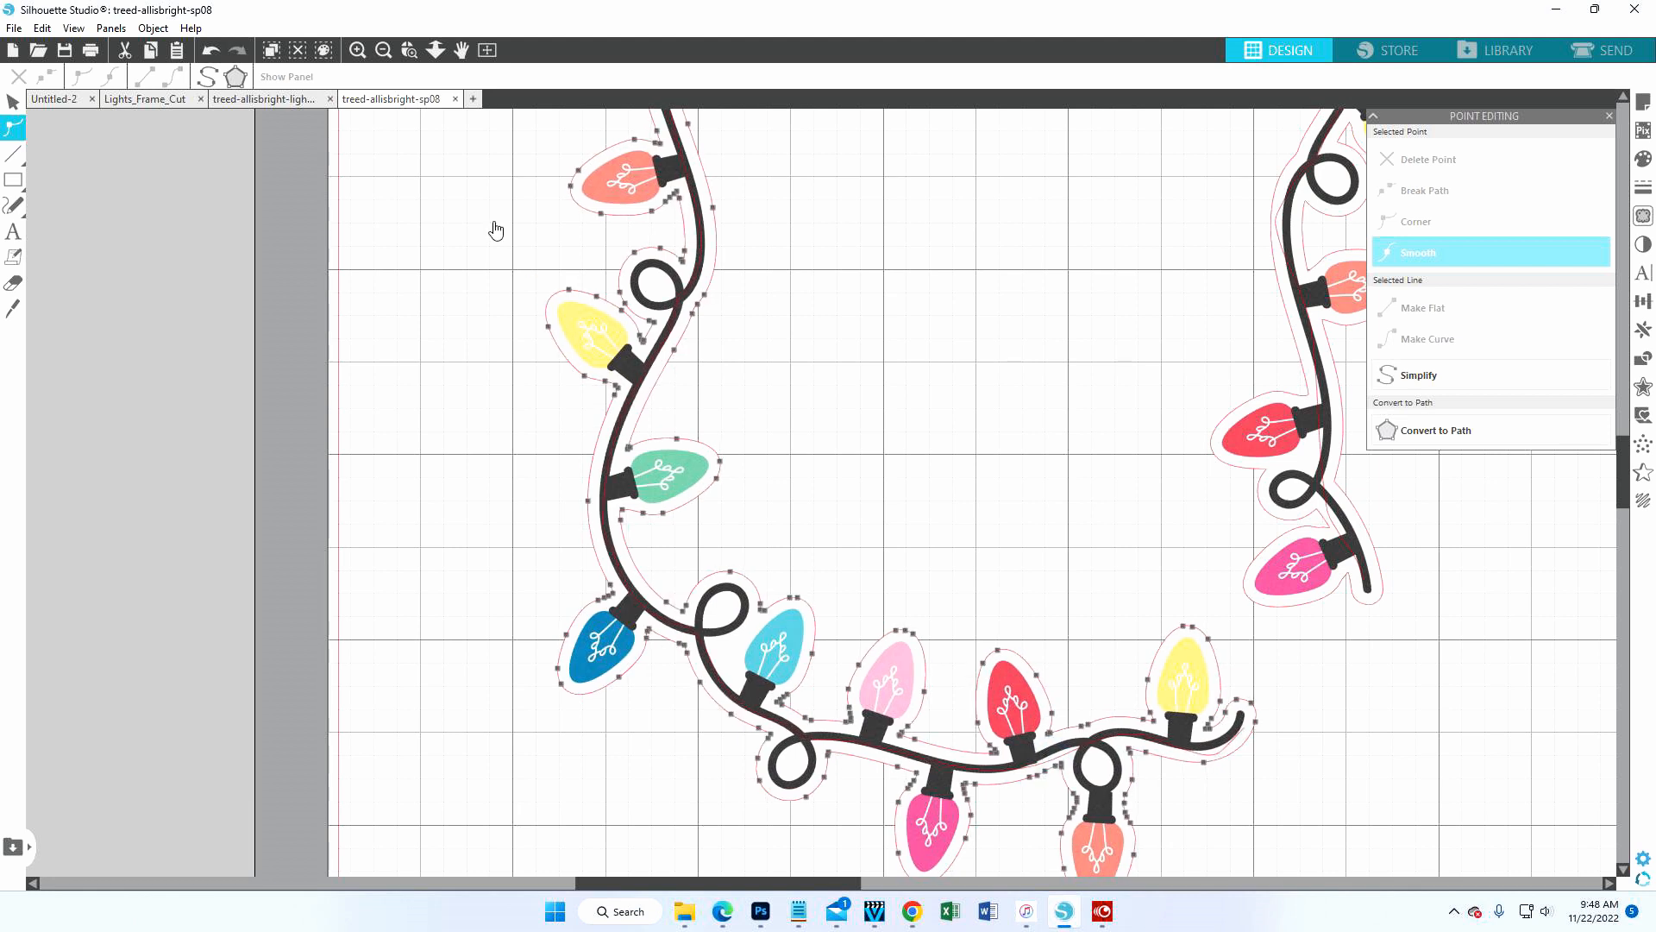
pyautogui.click(213, 52)
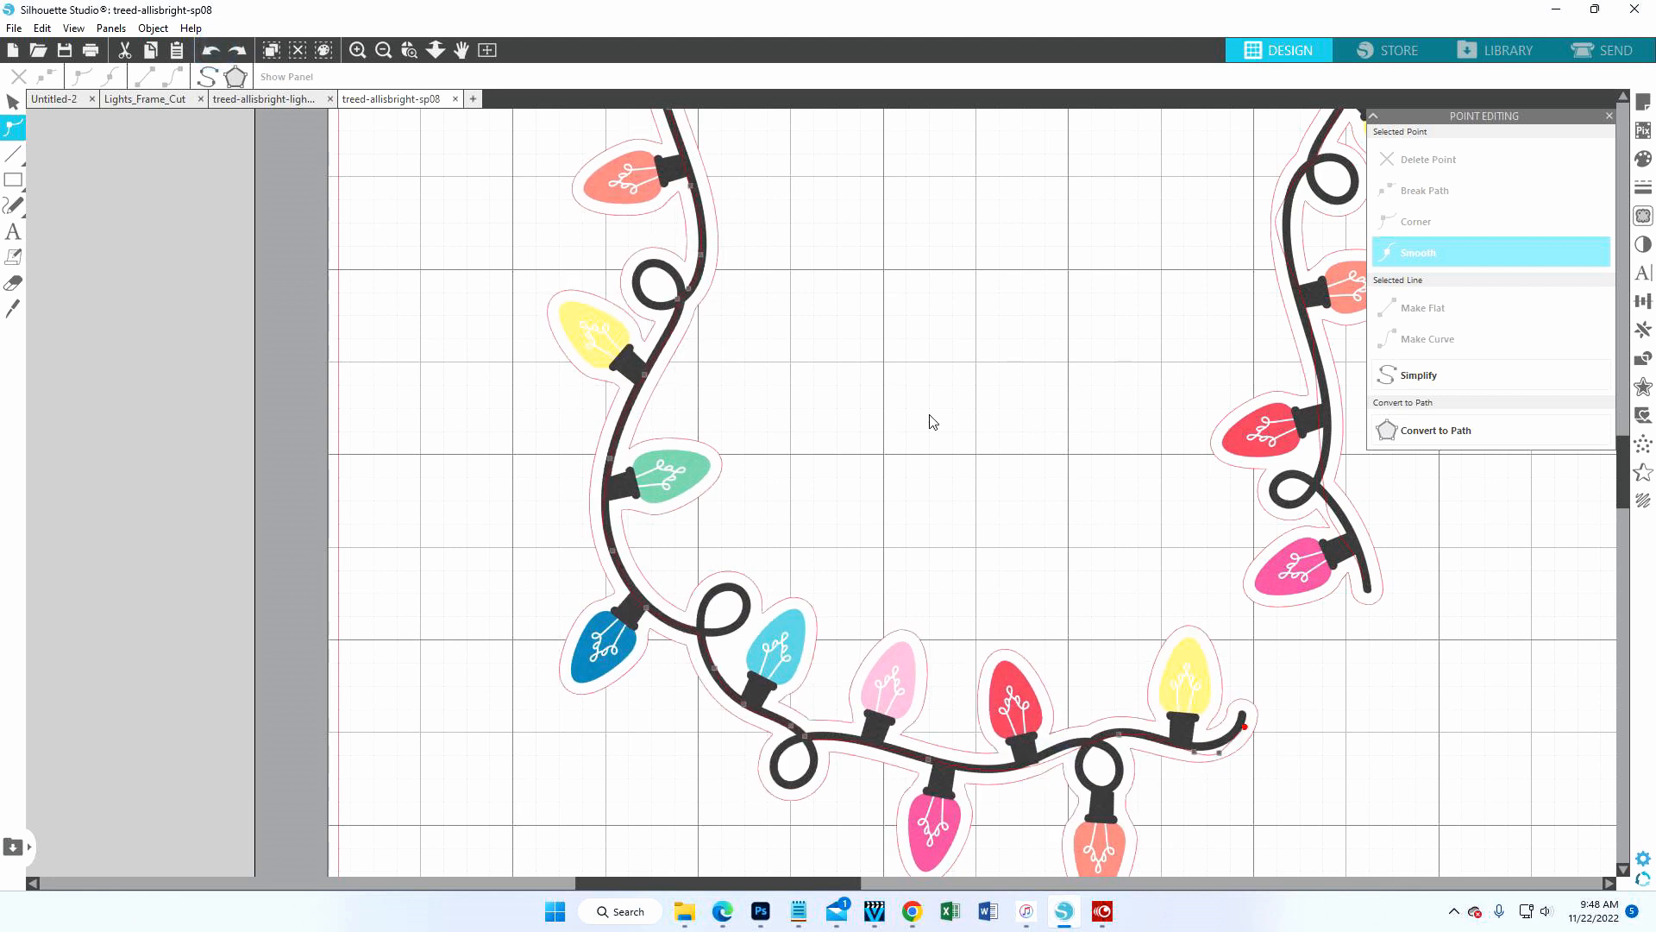
# - Fit the lower line's remaining points, from the bottom red bulb past the loop to the right-hand end, to the cord
pyautogui.click(1063, 764)
pyautogui.click(1062, 762)
pyautogui.click(1066, 762)
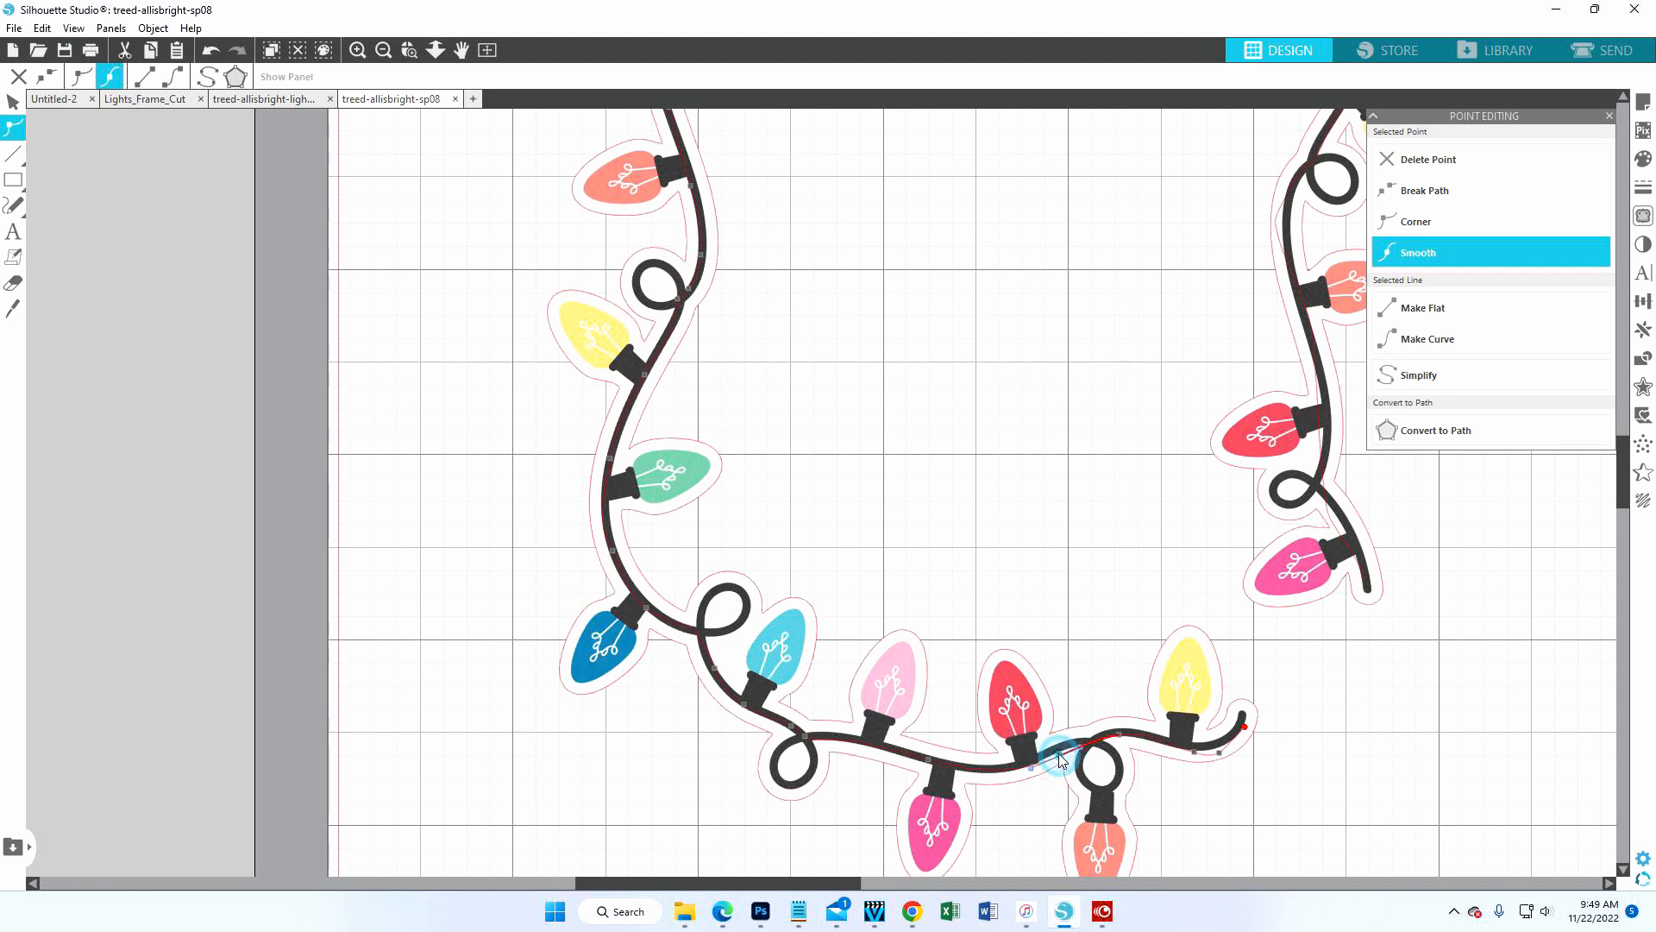
pyautogui.moveTo(1121, 737); pyautogui.dragTo(1092, 744)
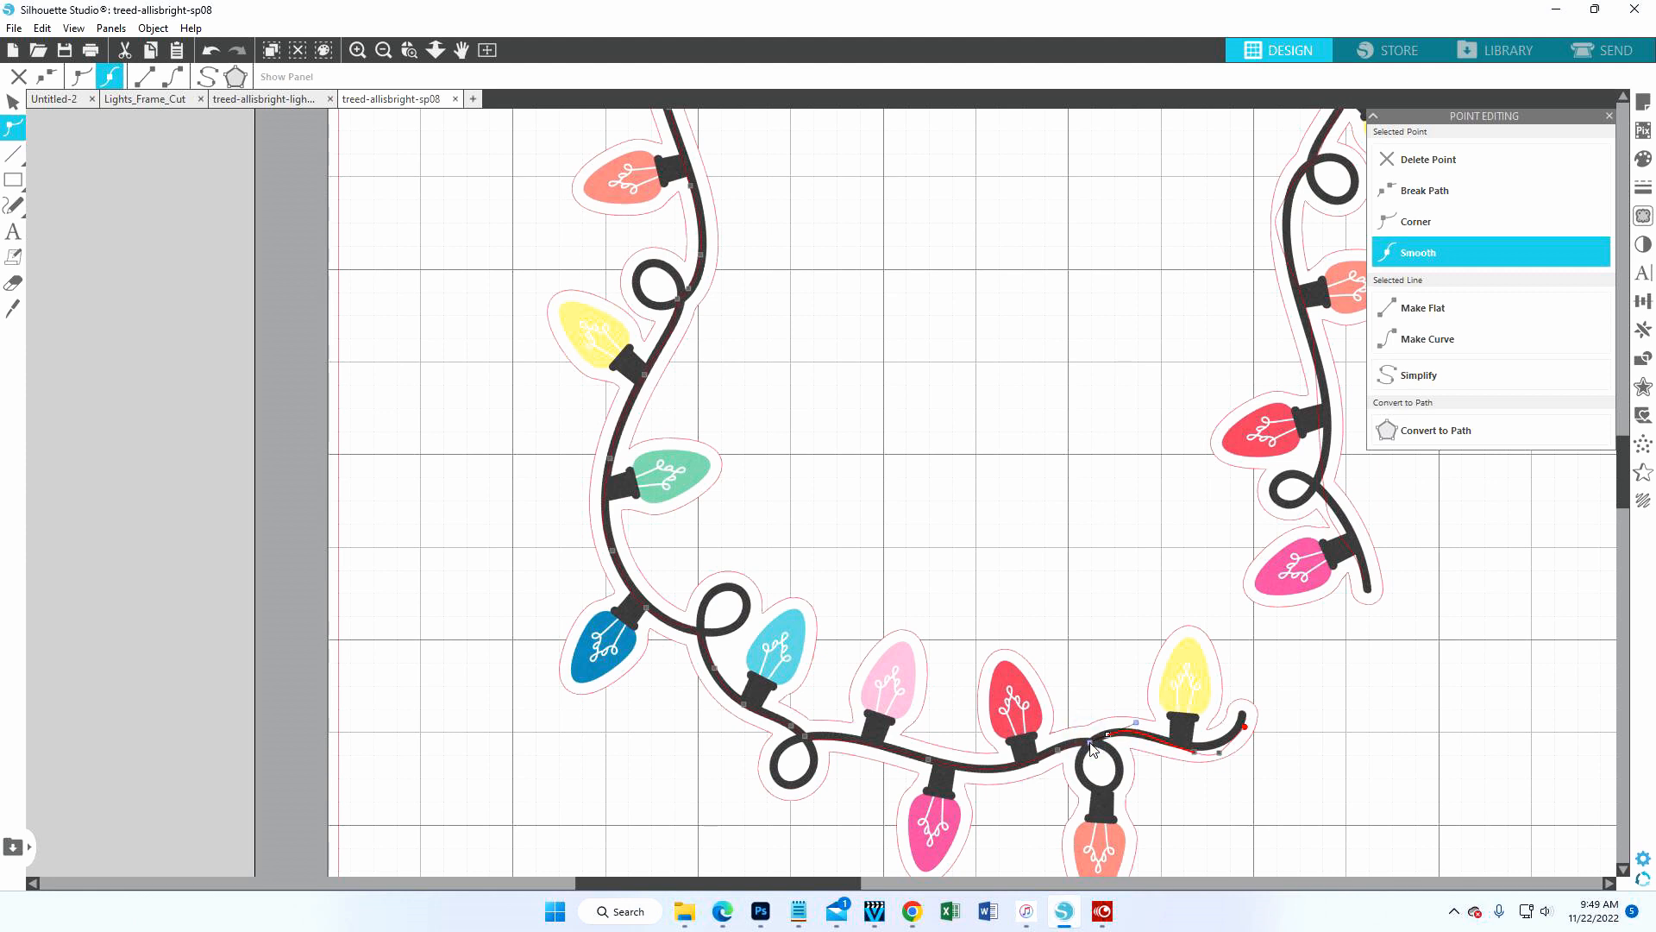
pyautogui.click(1219, 753)
pyautogui.click(1247, 727)
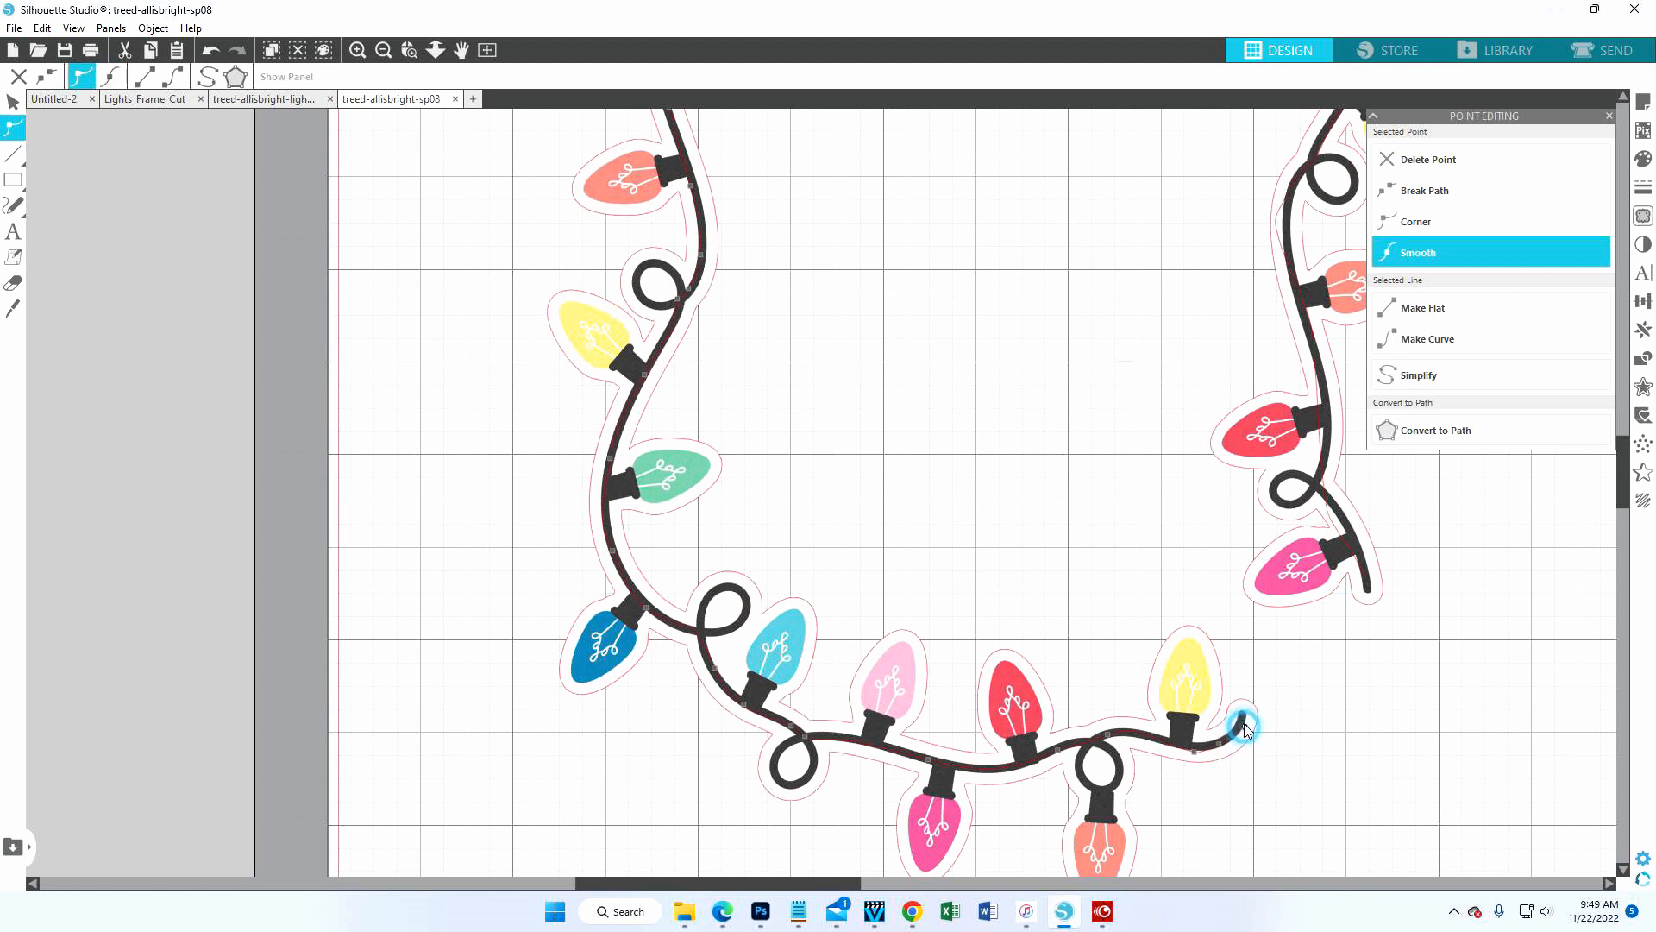
pyautogui.click(1228, 742)
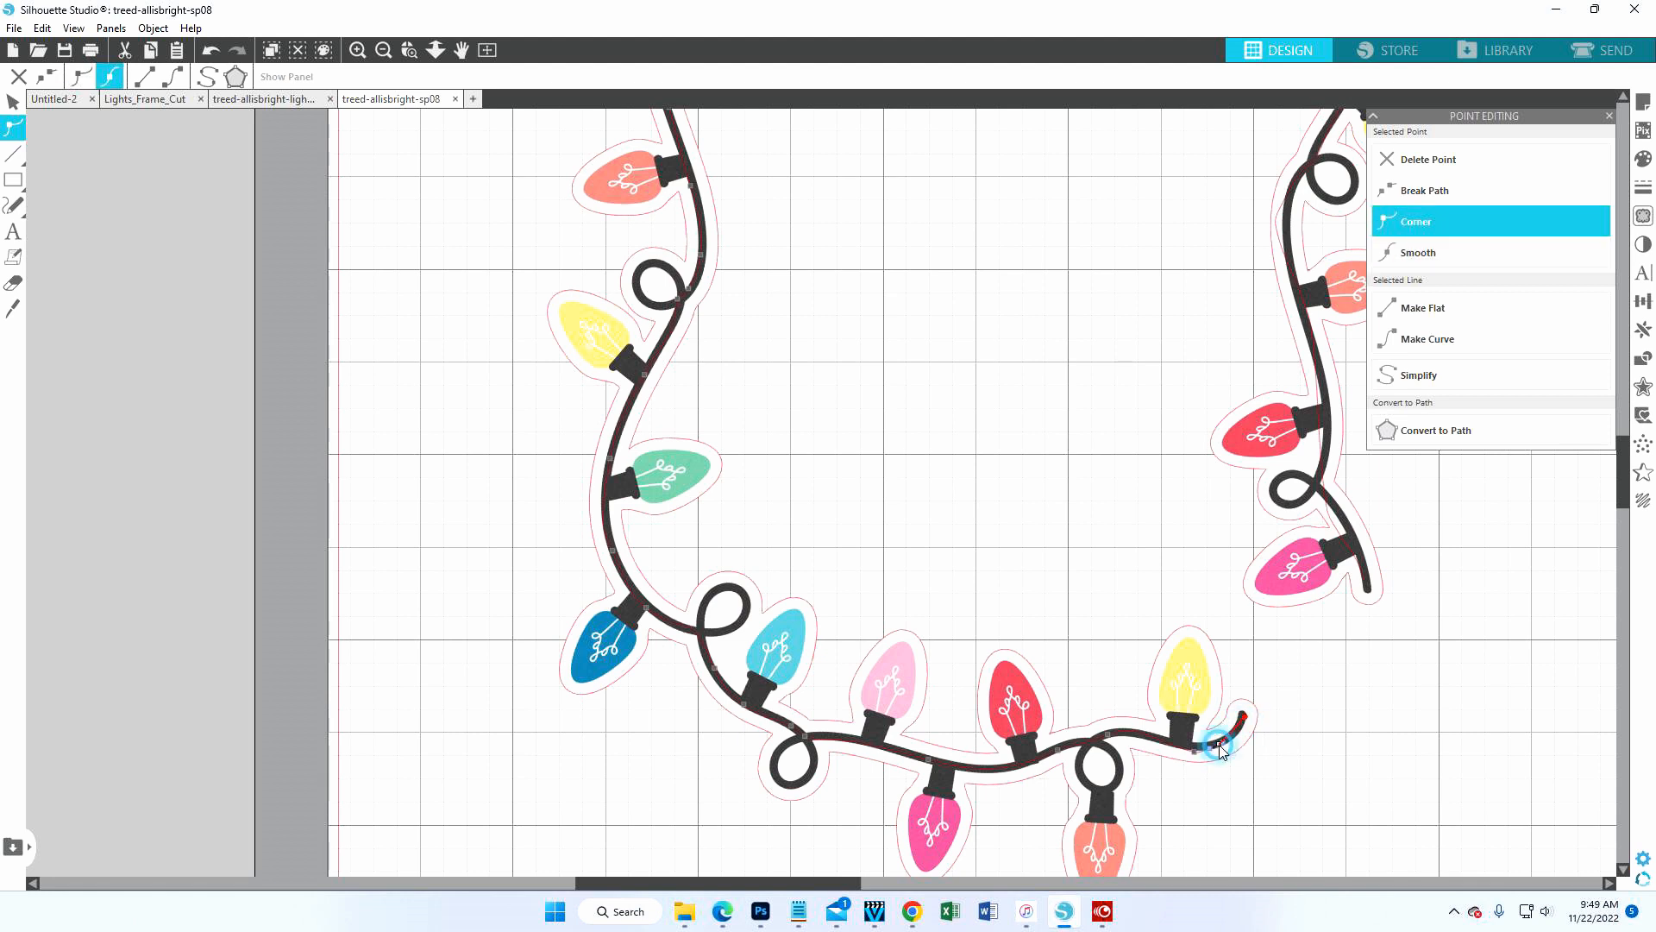
pyautogui.click(1195, 753)
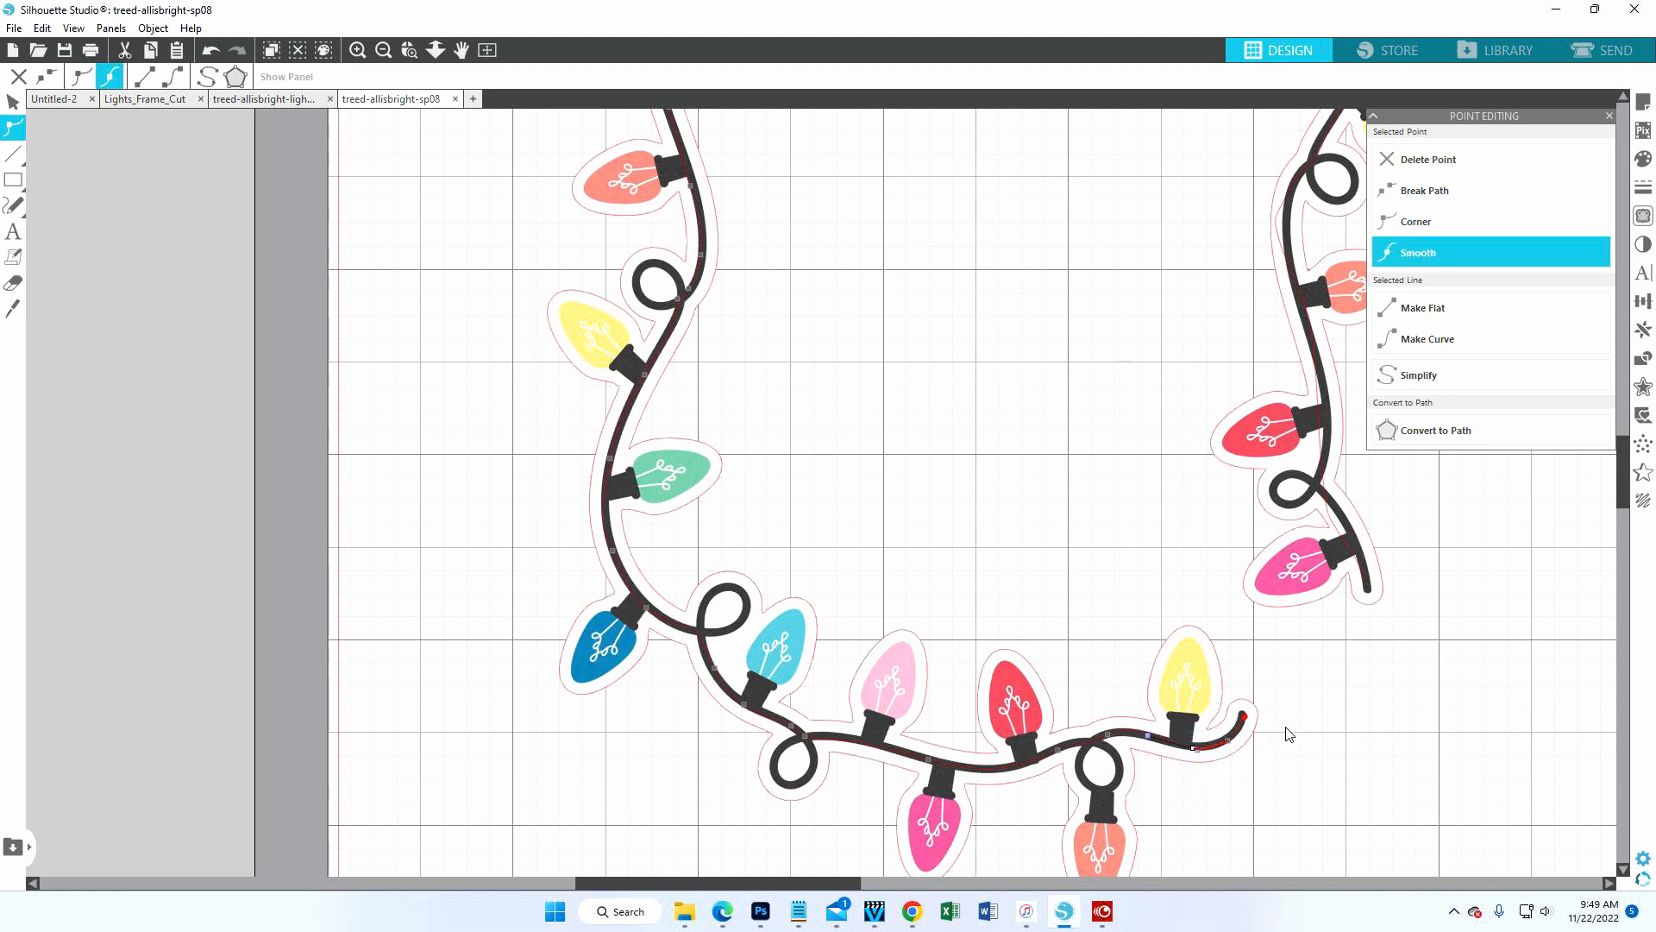
# - Select the upper-right traced line for point editing and move the points at its lower end beside the pink bulb onto the cord
pyautogui.scroll(5, 1409, 652)
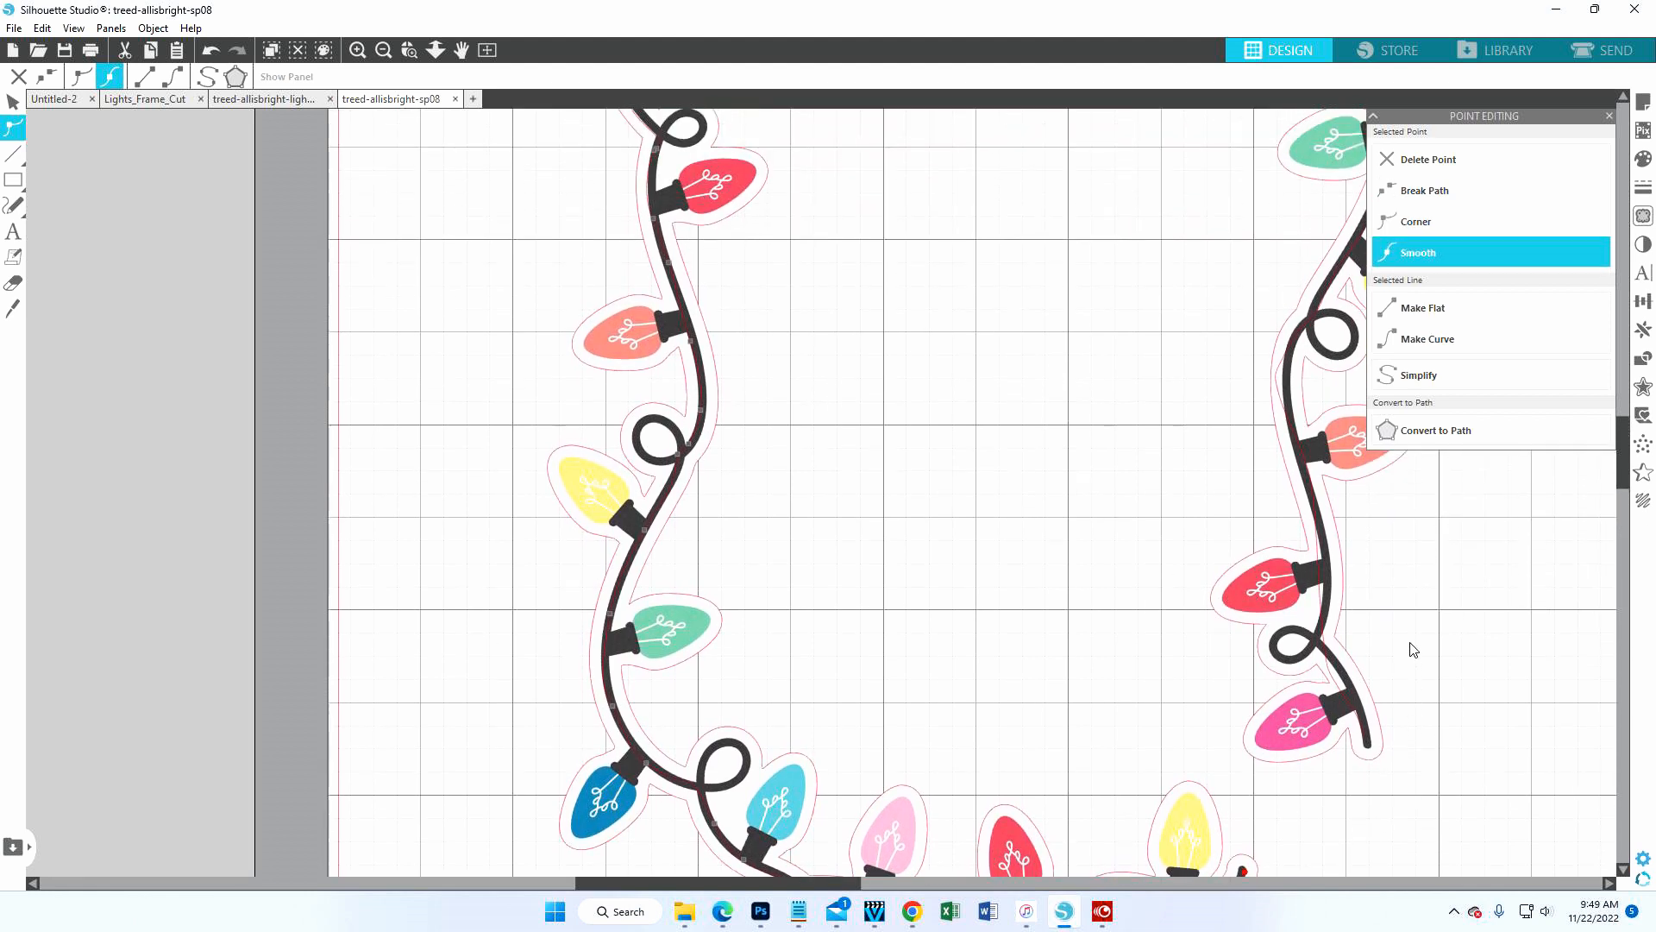
pyautogui.moveTo(850, 882); pyautogui.dragTo(943, 882)
pyautogui.scroll(1, 1117, 682)
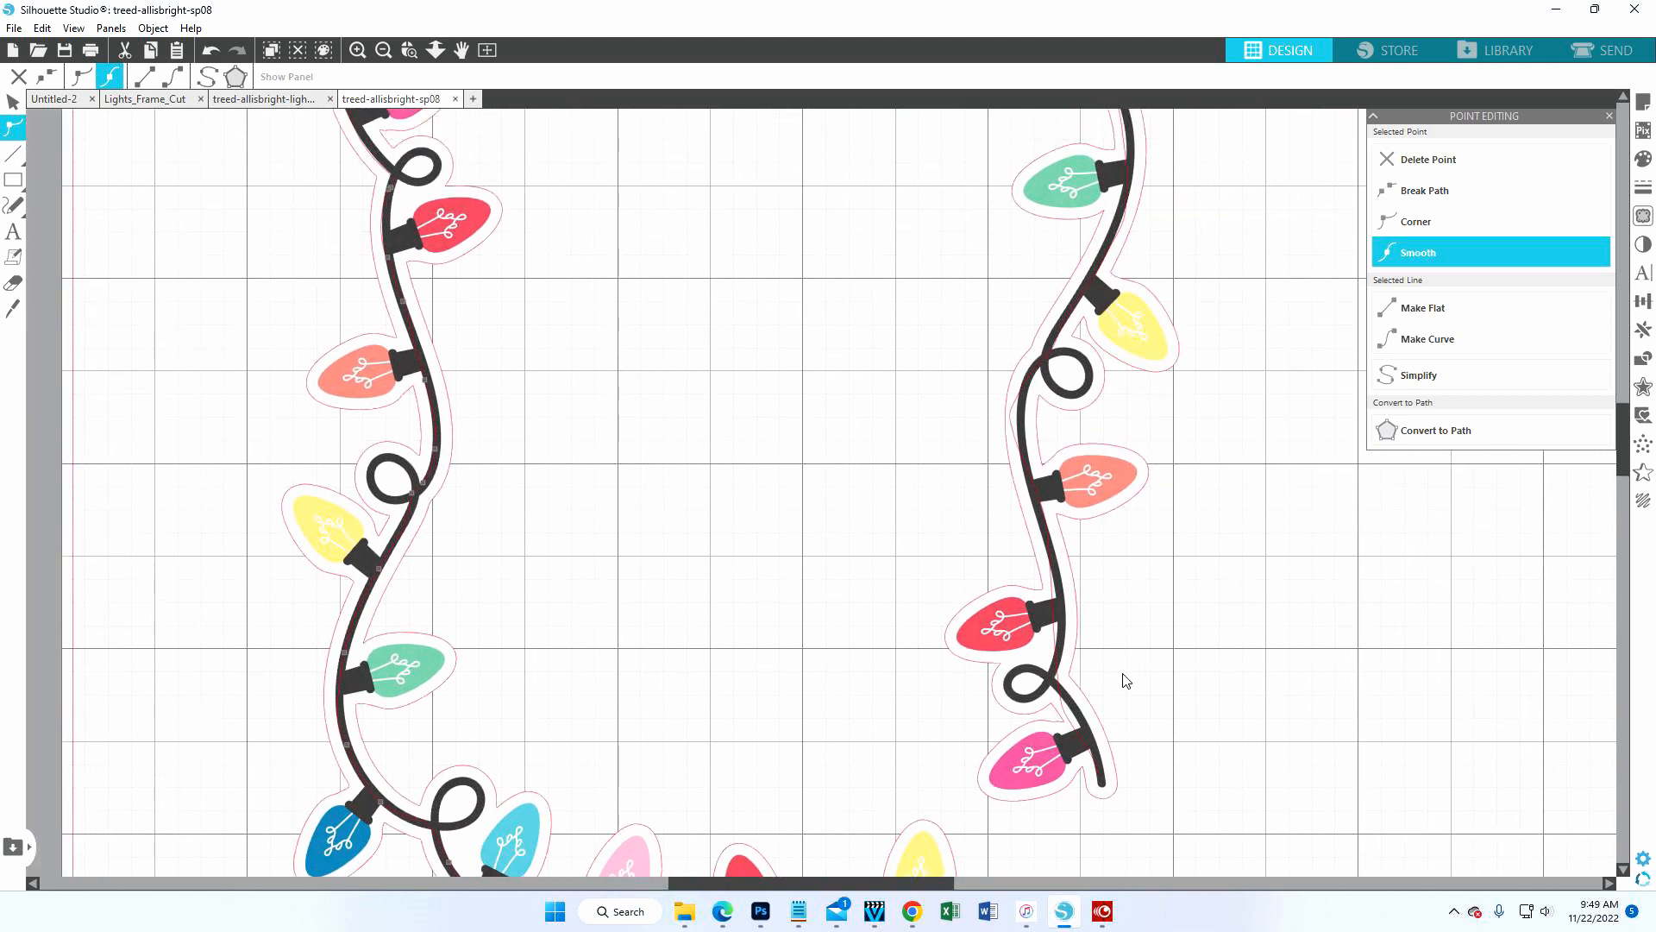
pyautogui.click(1081, 742)
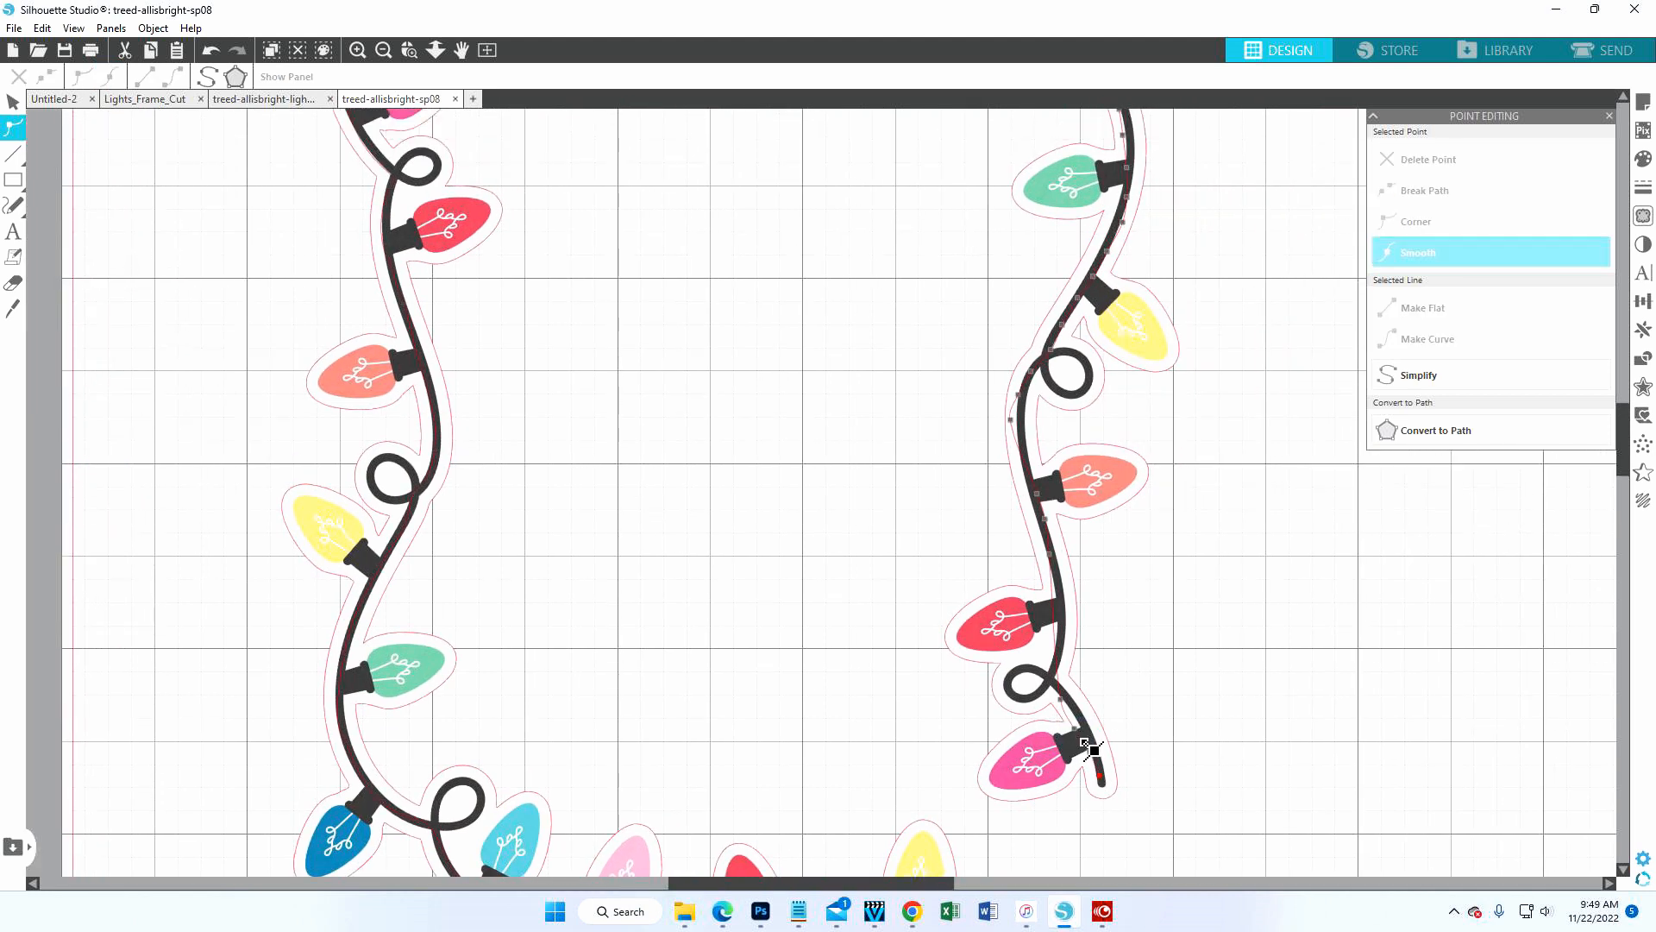
pyautogui.click(1075, 714)
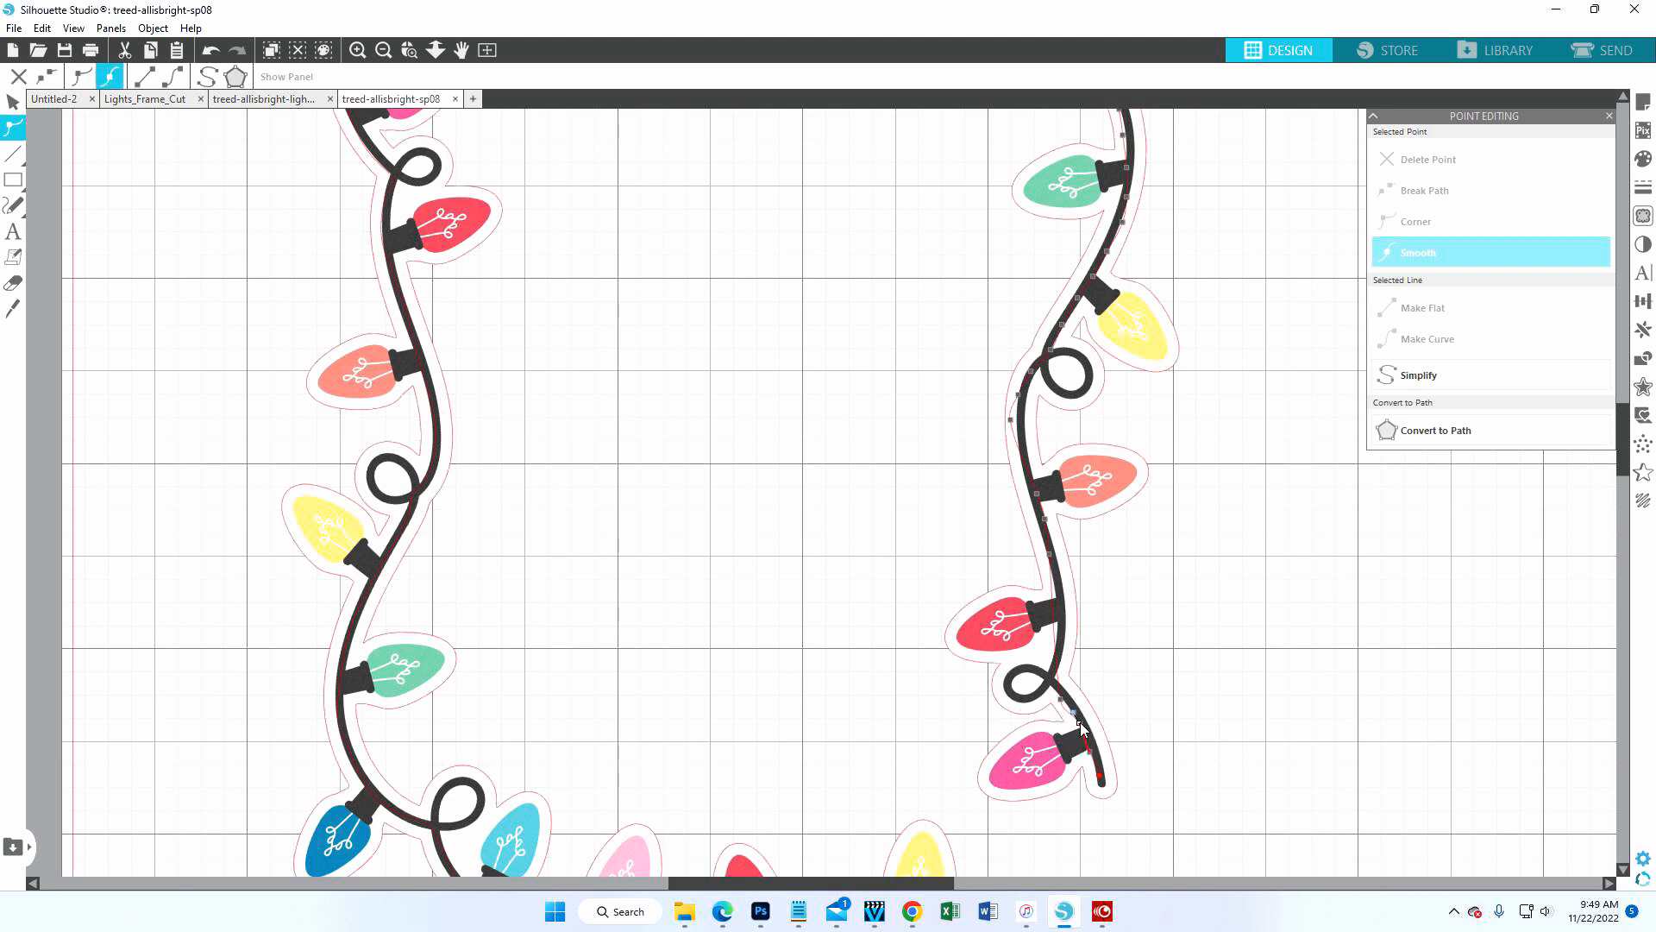
pyautogui.click(1089, 742)
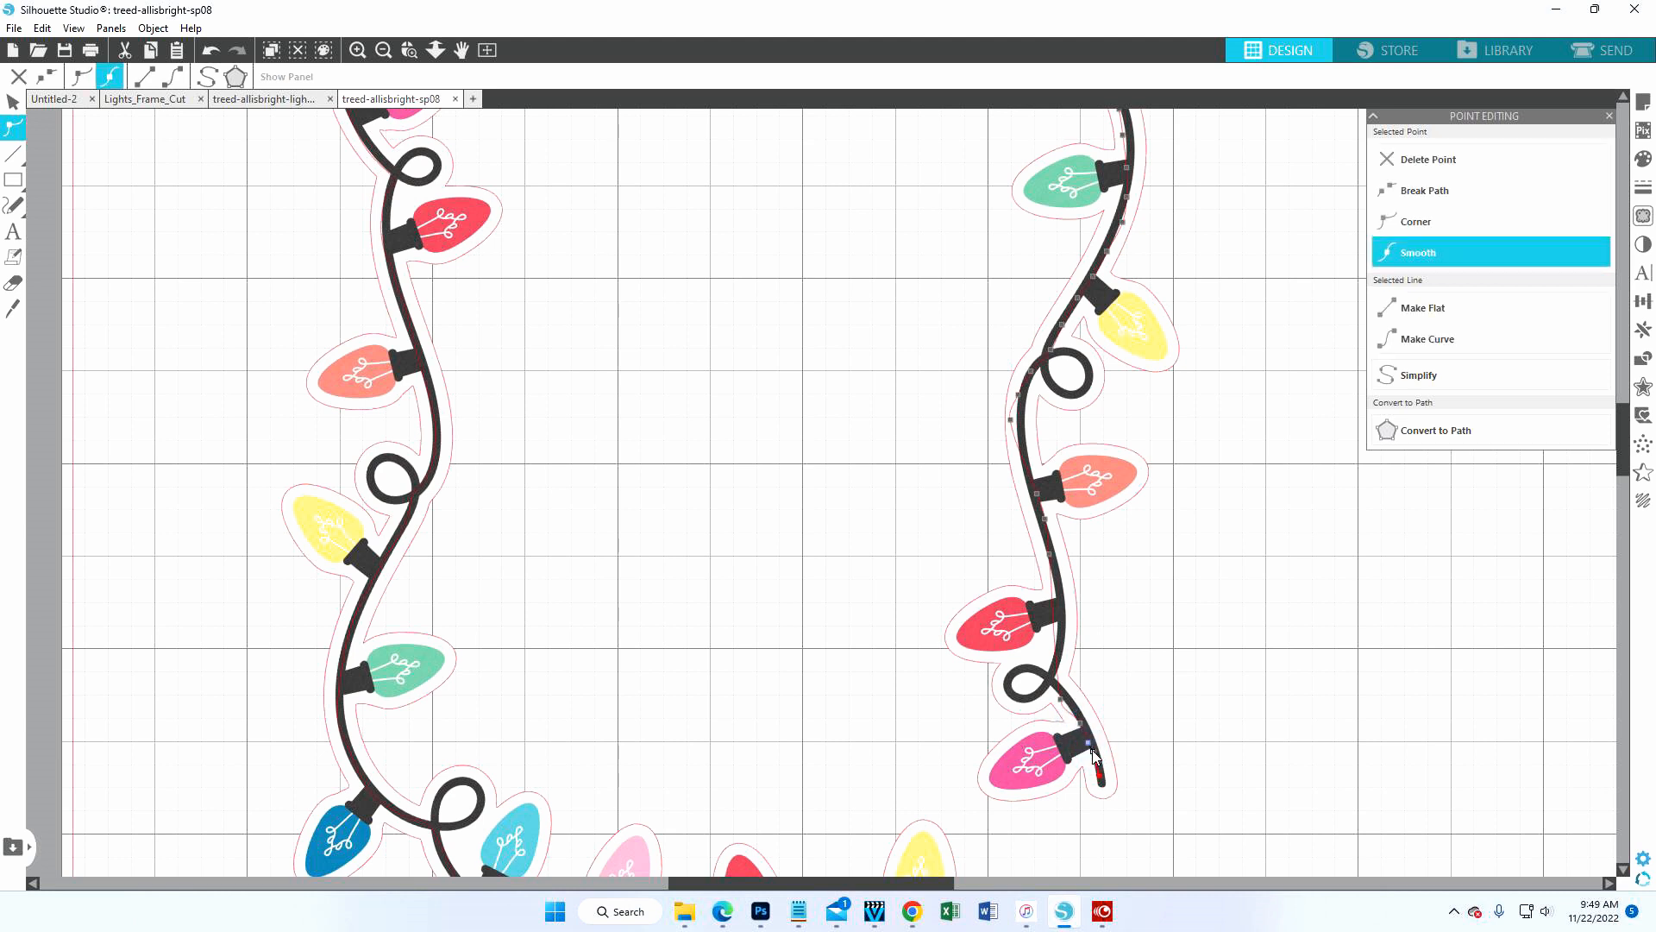
pyautogui.click(1099, 773)
# - Simplify the upper-right traced line and fit its points from the lowest pink bulb to the red bulb to the cord
pyautogui.click(1430, 378)
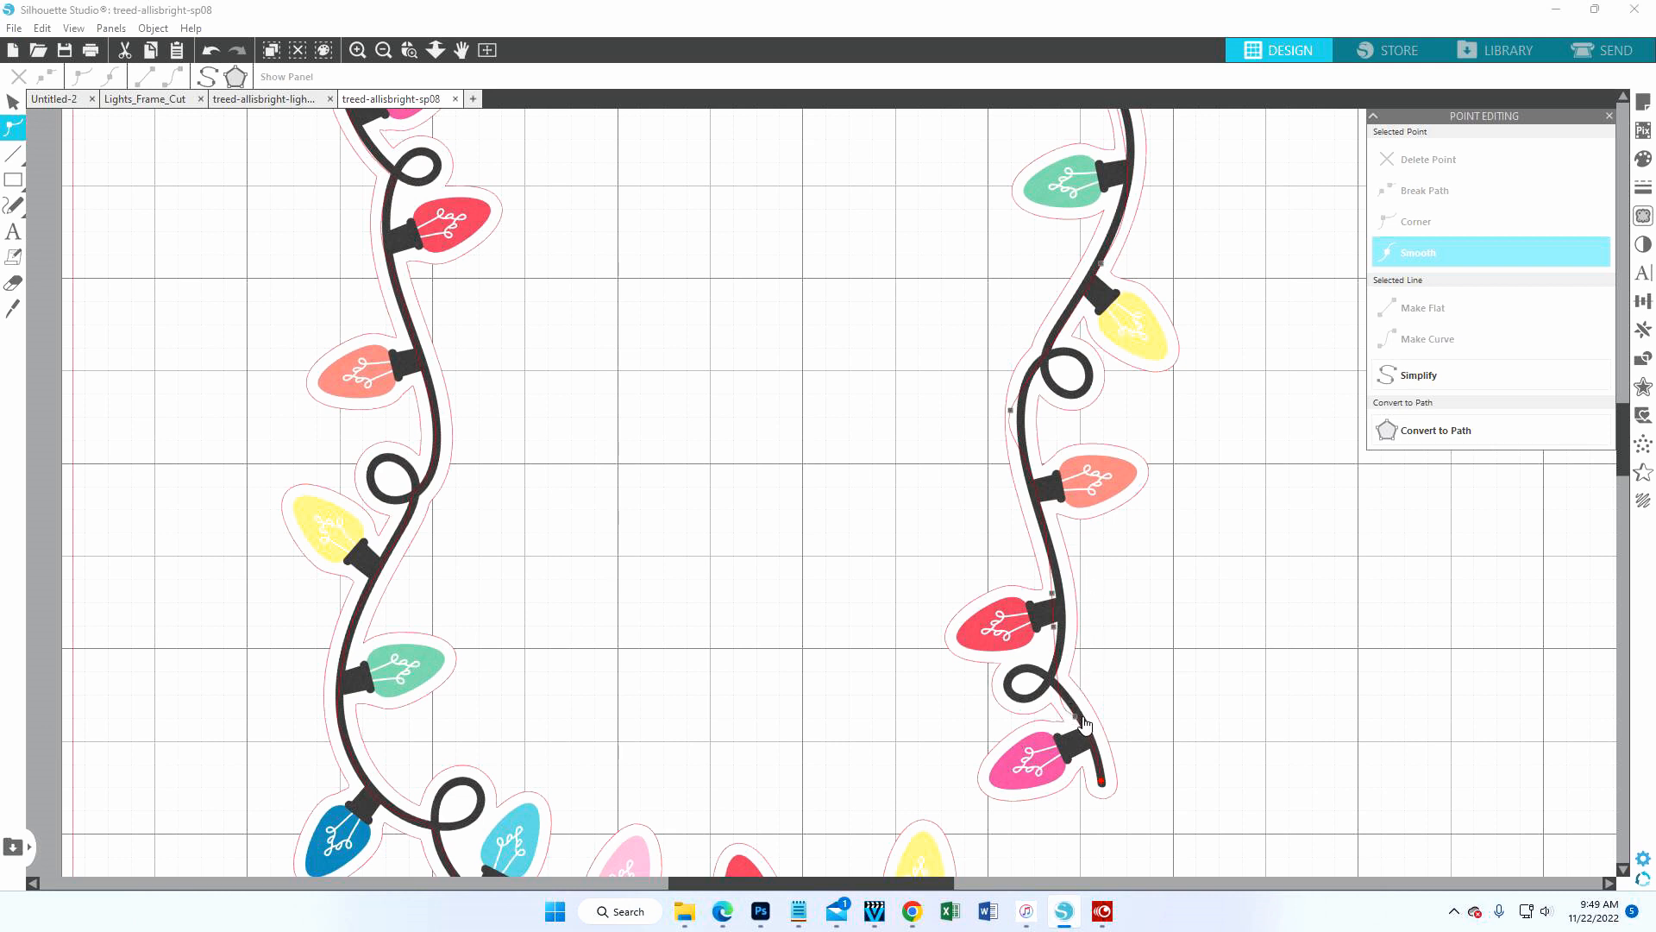
pyautogui.moveTo(1085, 727); pyautogui.dragTo(1076, 711)
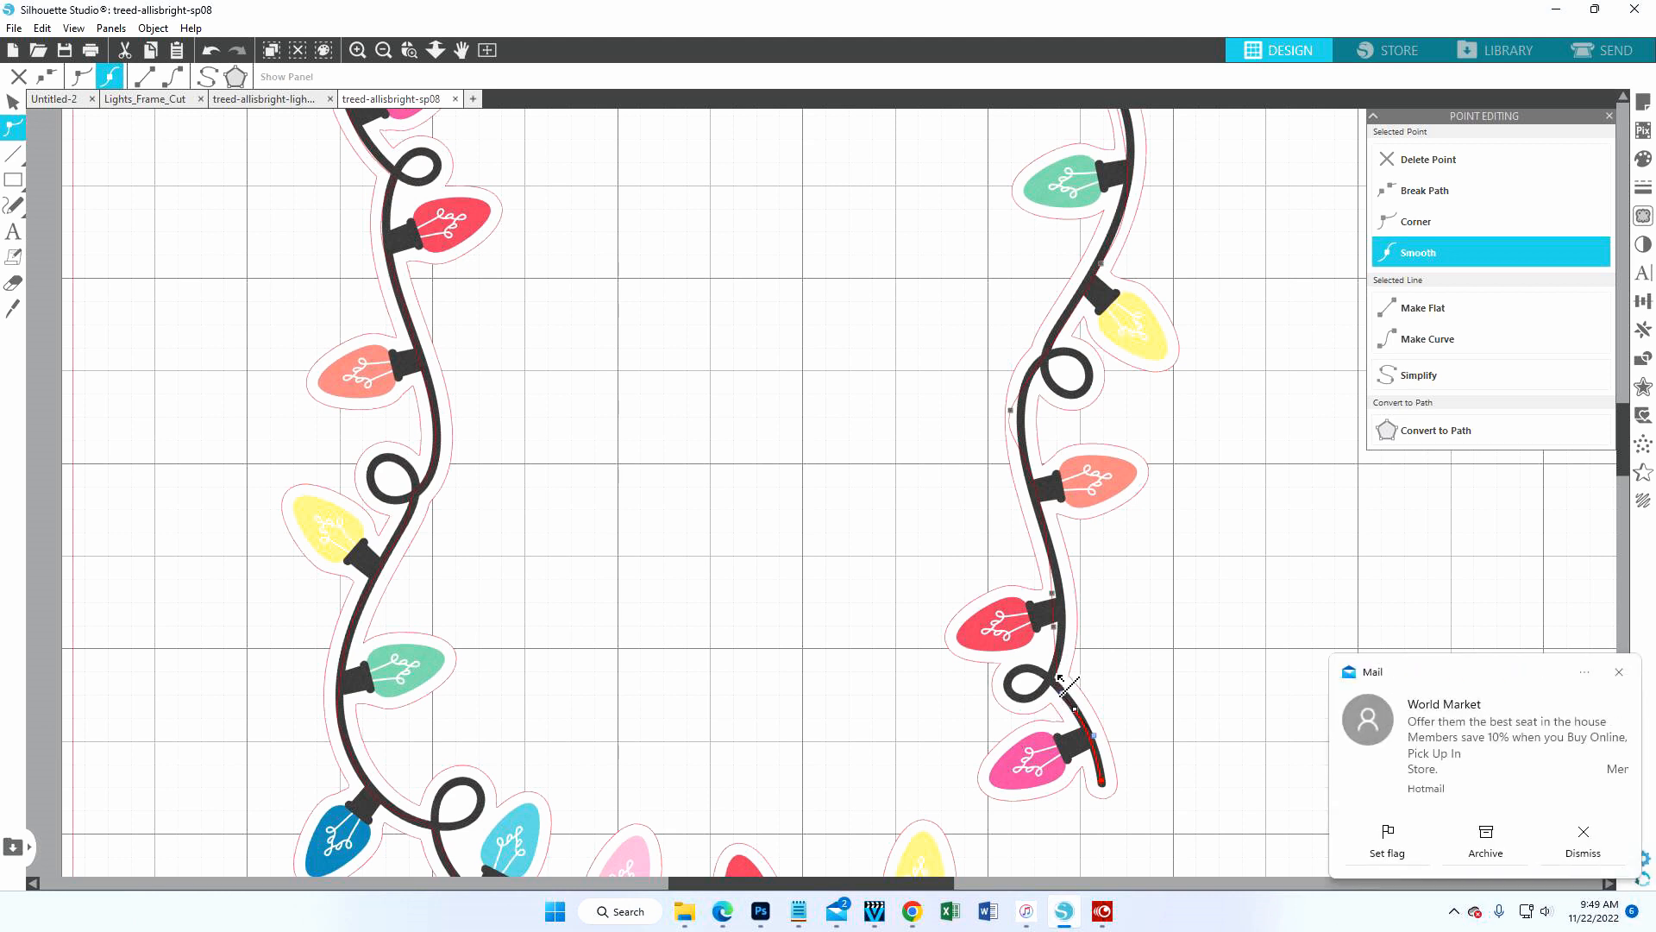
pyautogui.moveTo(1057, 676); pyautogui.dragTo(1049, 679)
pyautogui.click(1059, 631)
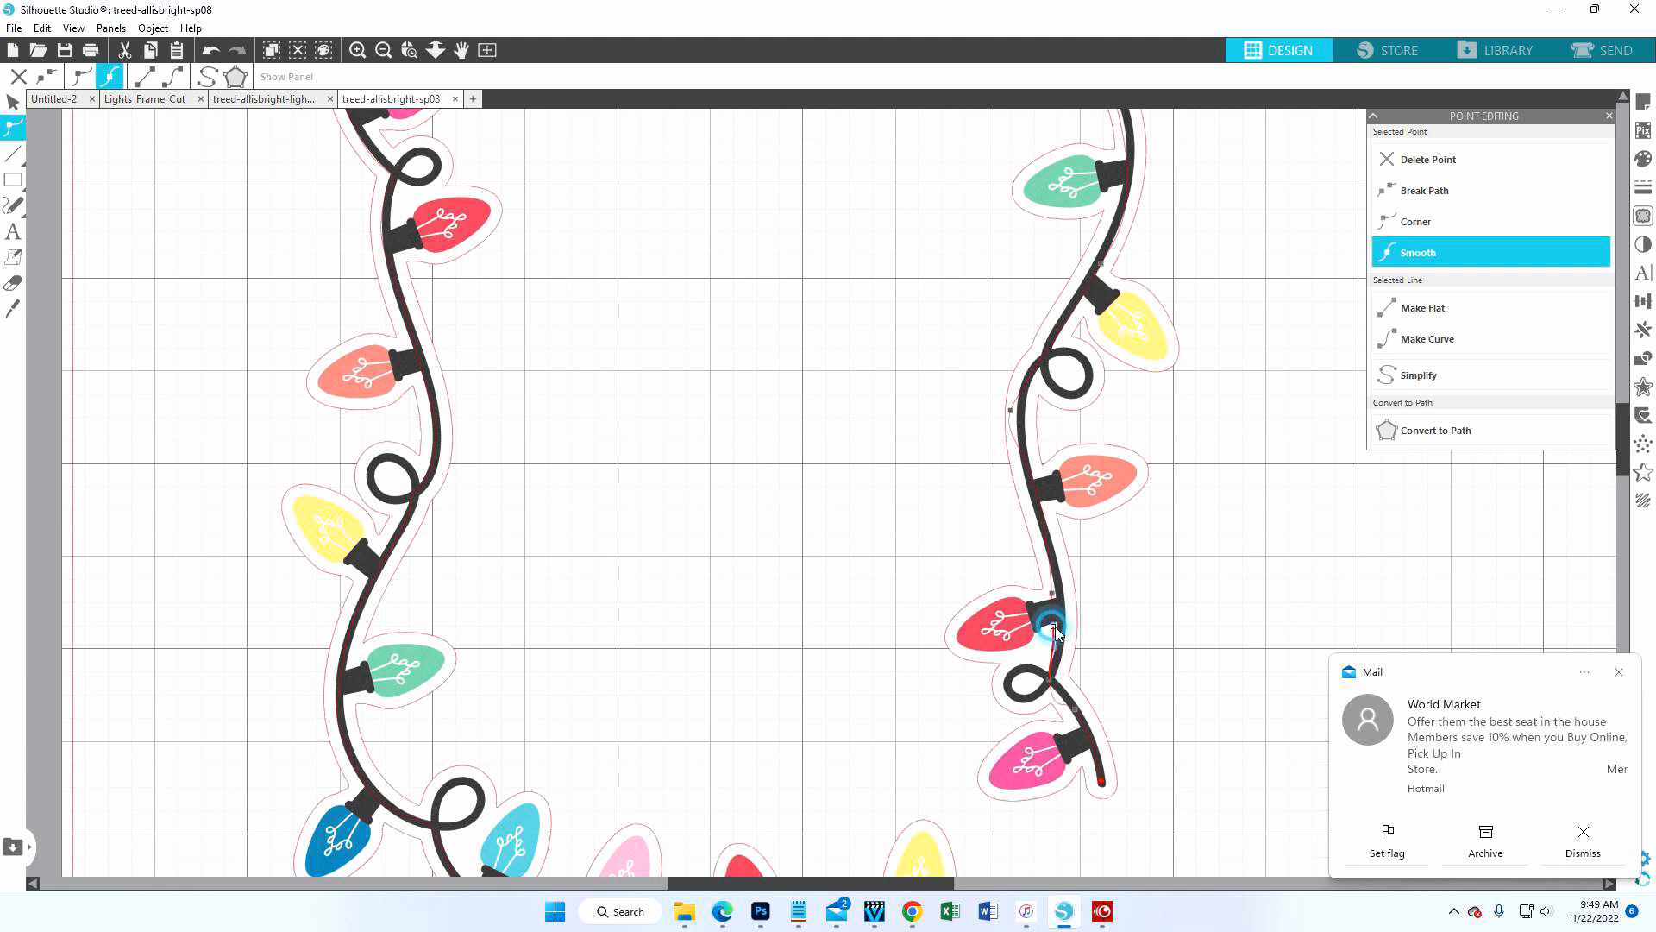
pyautogui.moveTo(1052, 593); pyautogui.dragTo(1059, 589)
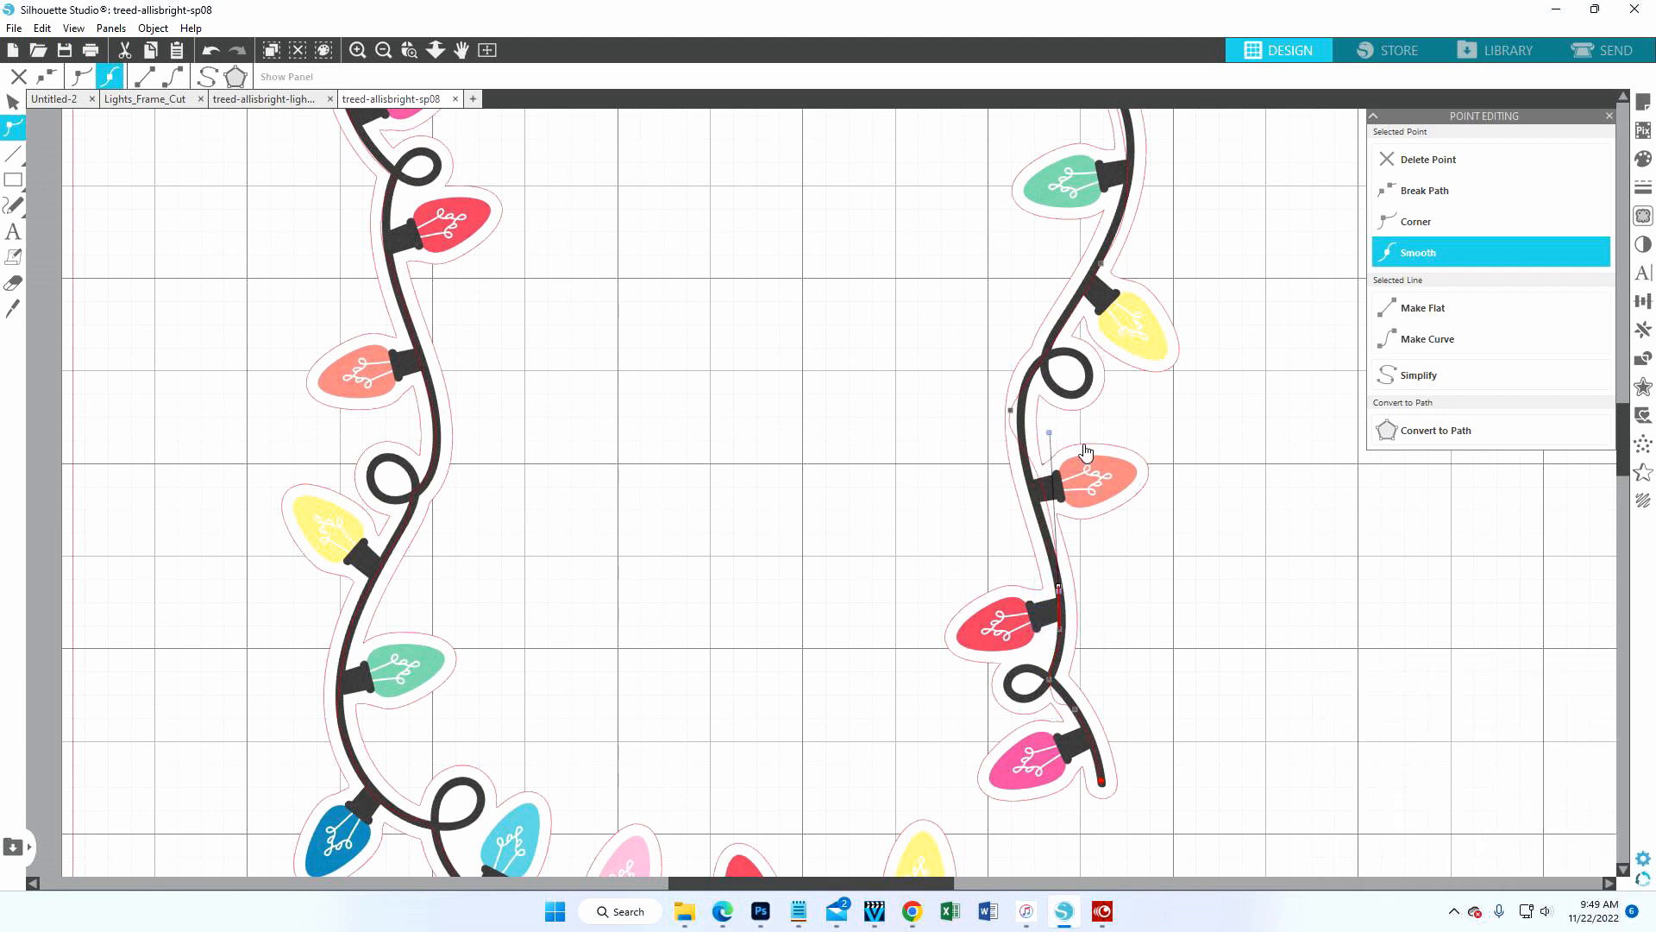
# - Align the upper-right line's points from the orange bulb past the loop to the yellow bulb with the cord
pyautogui.moveTo(1050, 432); pyautogui.dragTo(1024, 398)
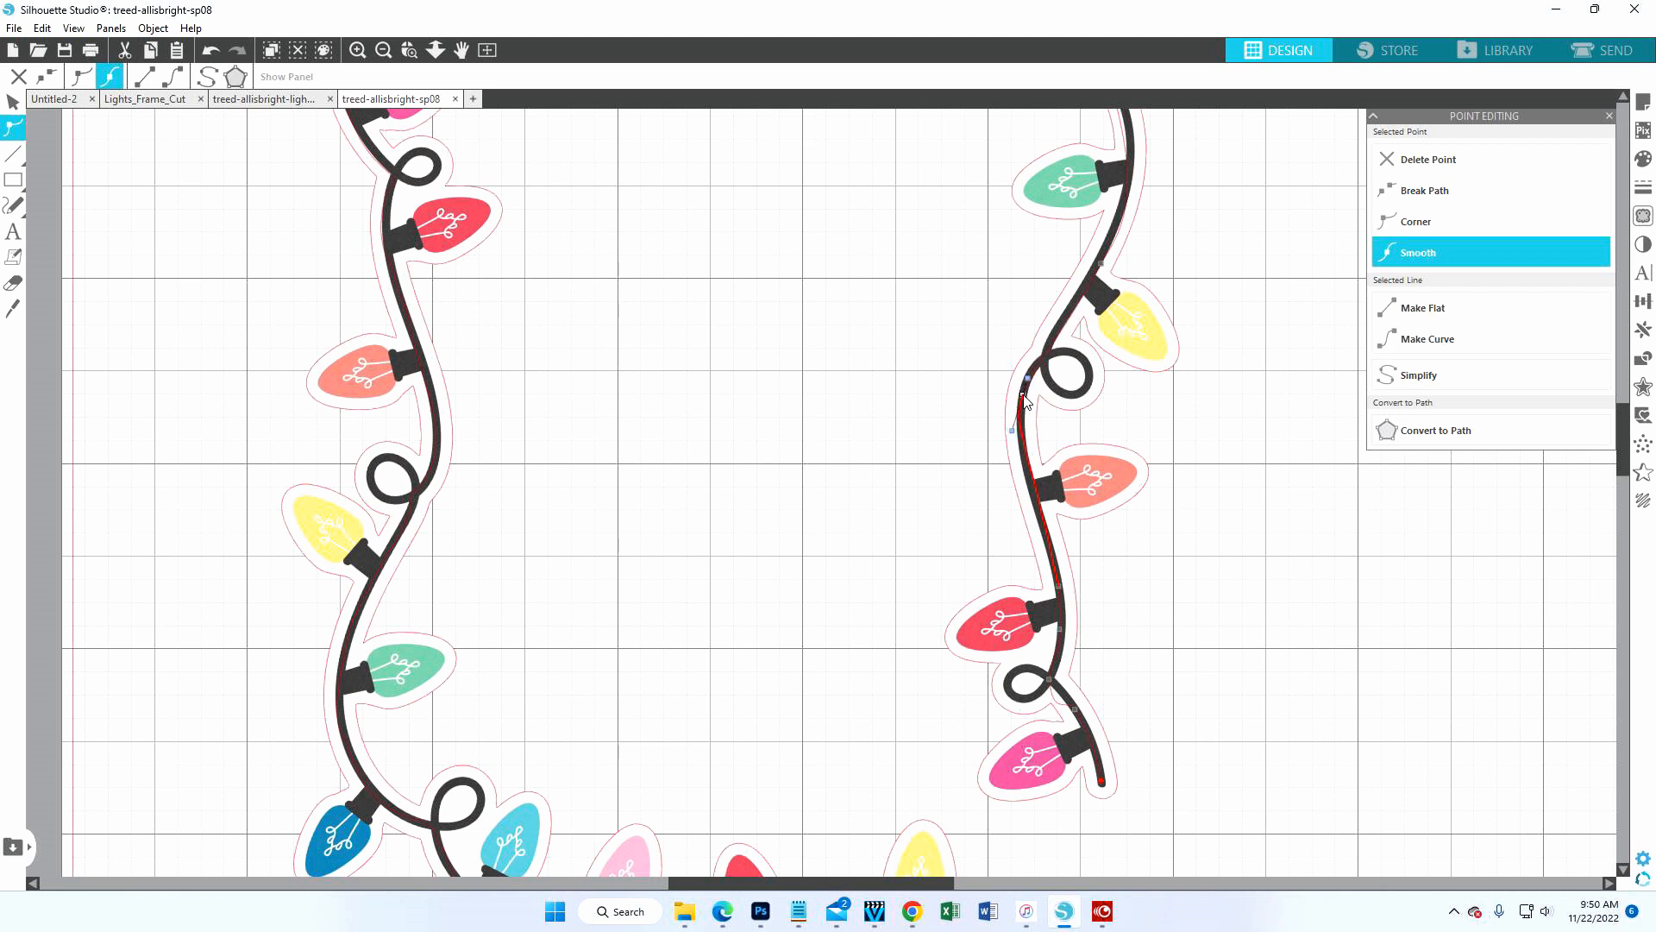
pyautogui.click(1067, 321)
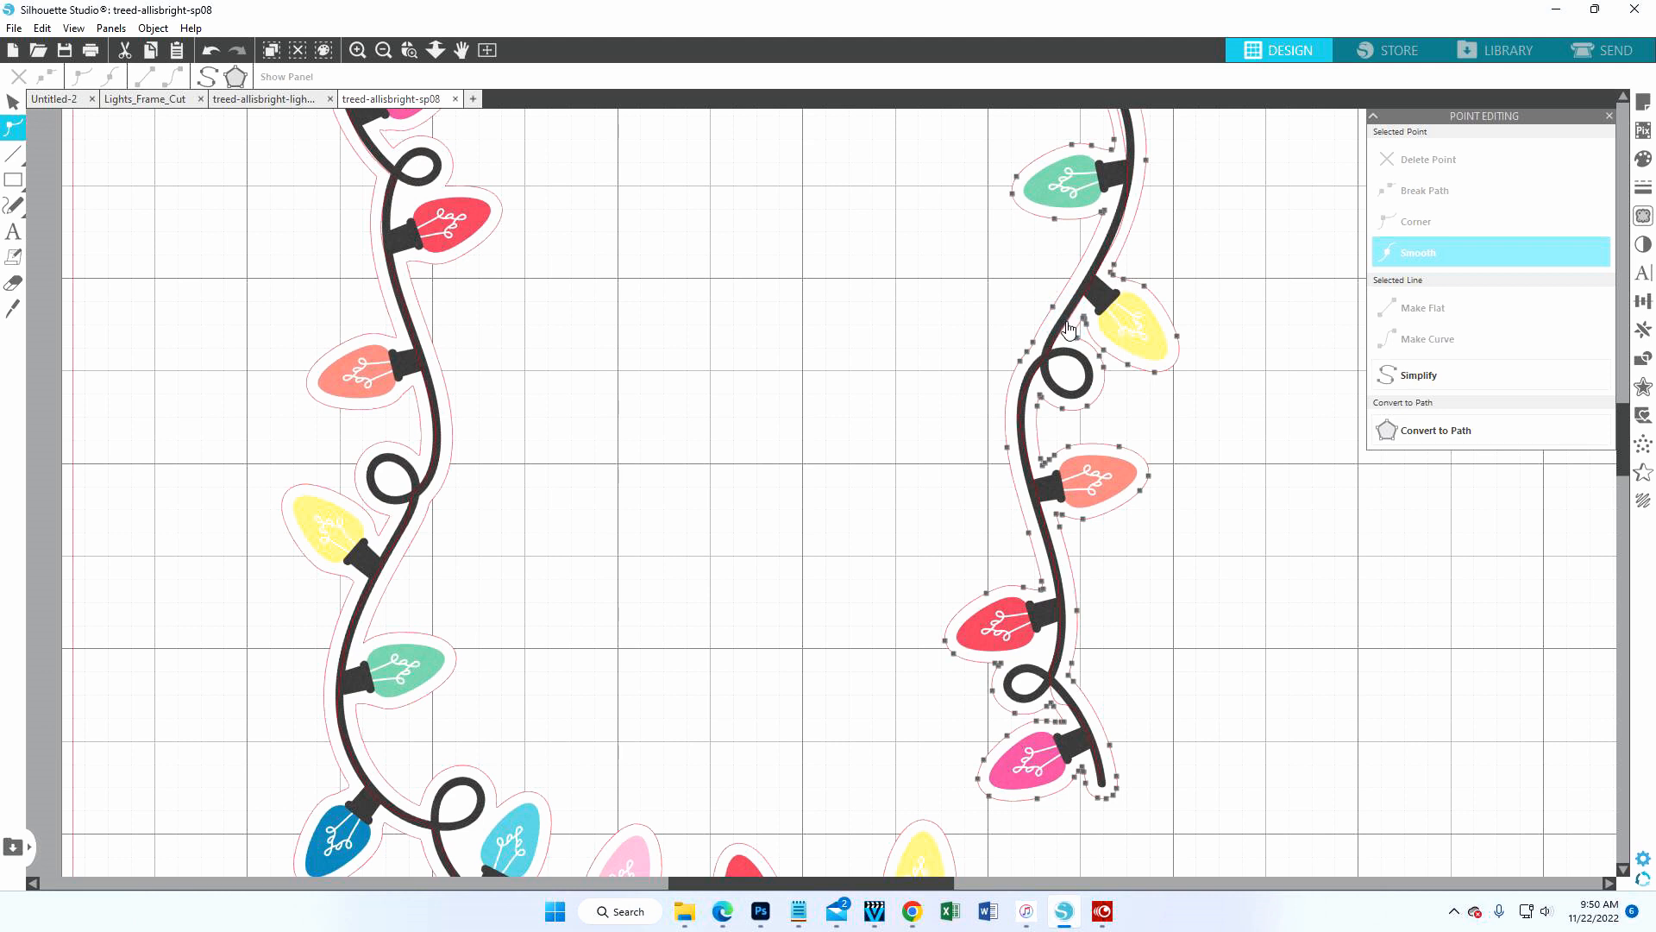
pyautogui.click(1067, 321)
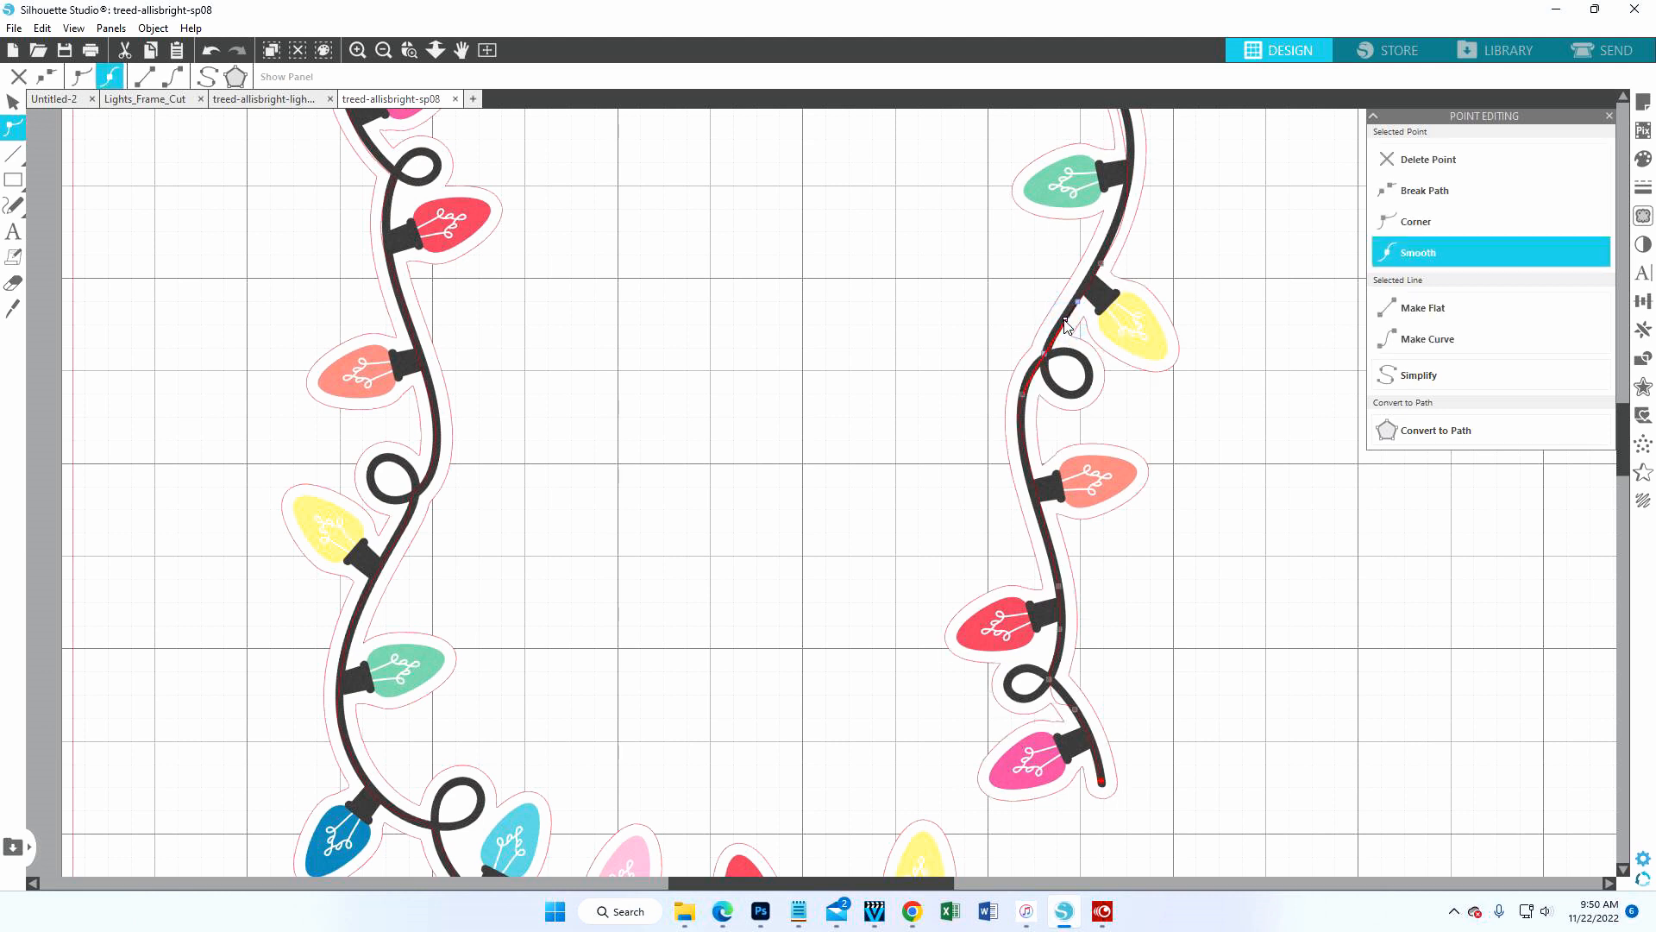
# - Fit the upper-right line's points from the yellow bulb past the green bulb to the dark blue bulb to the cord
pyautogui.scroll(5, 1220, 269)
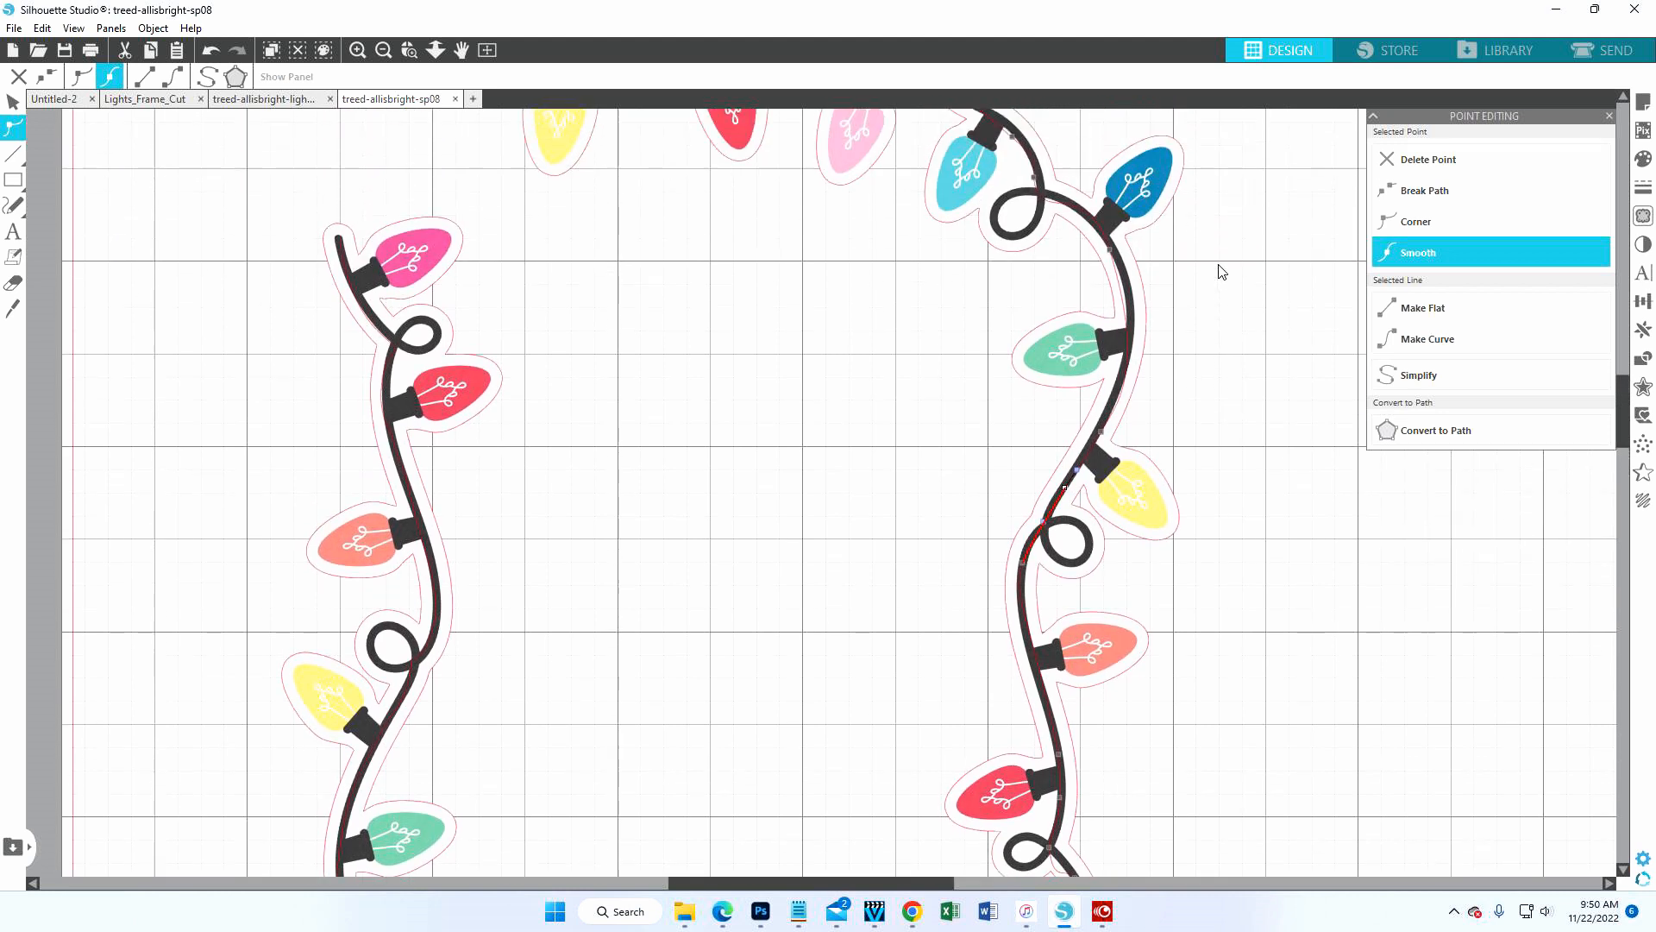
pyautogui.scroll(1, 1215, 280)
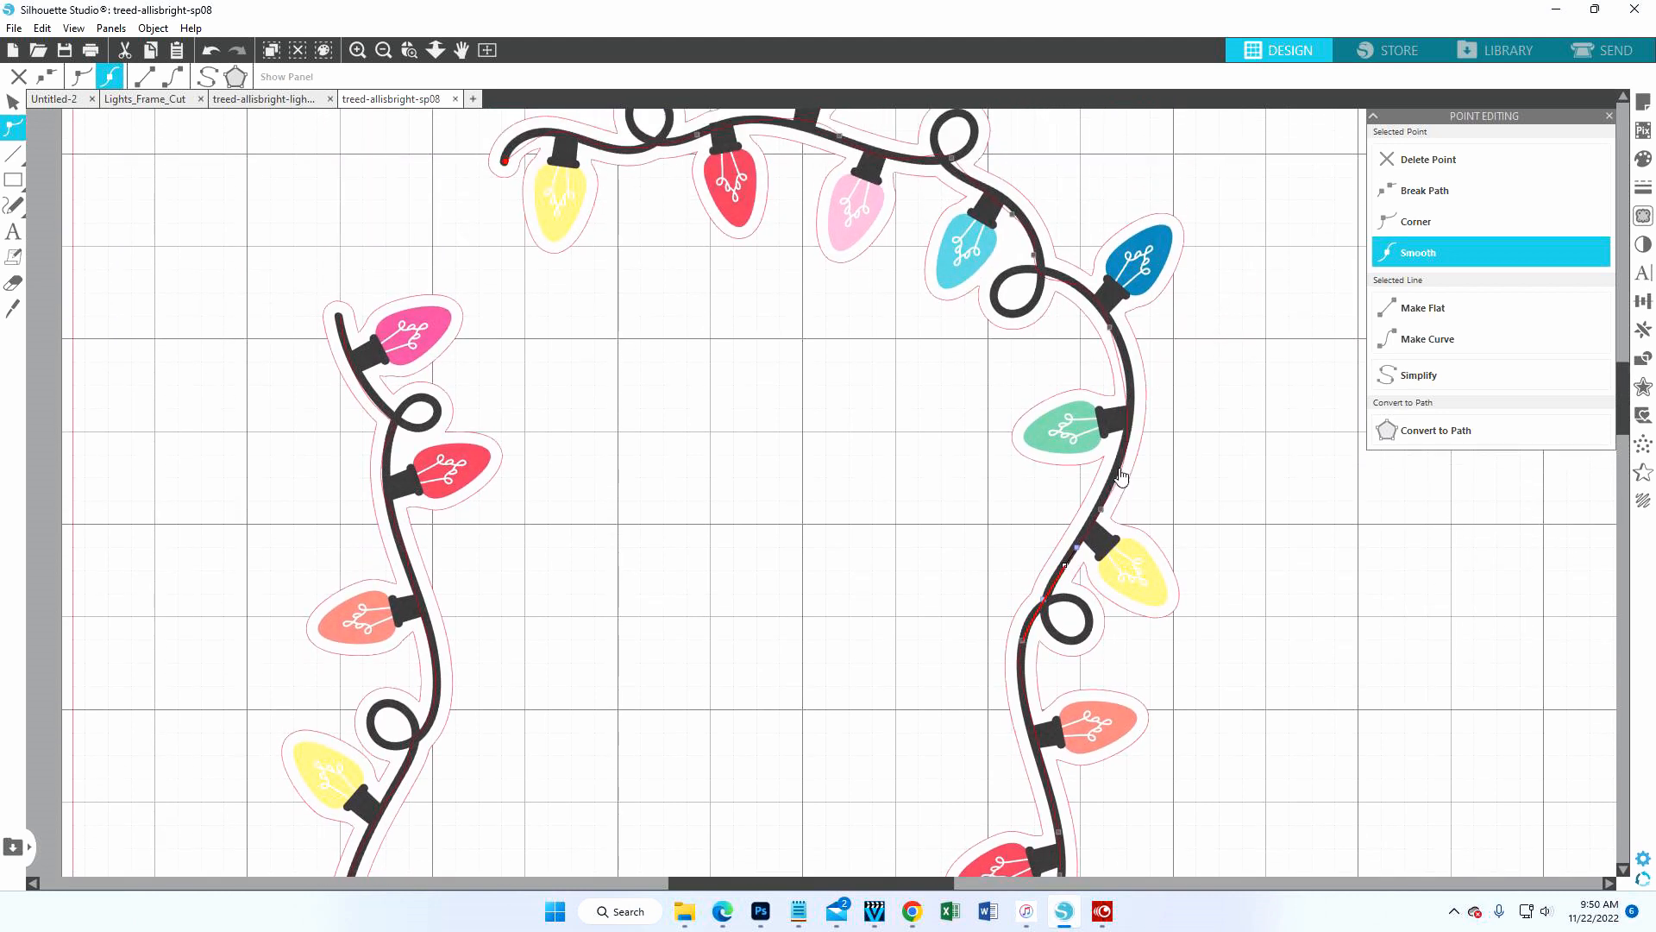
pyautogui.doubleClick(1119, 470)
pyautogui.doubleClick(1126, 377)
pyautogui.click(1113, 328)
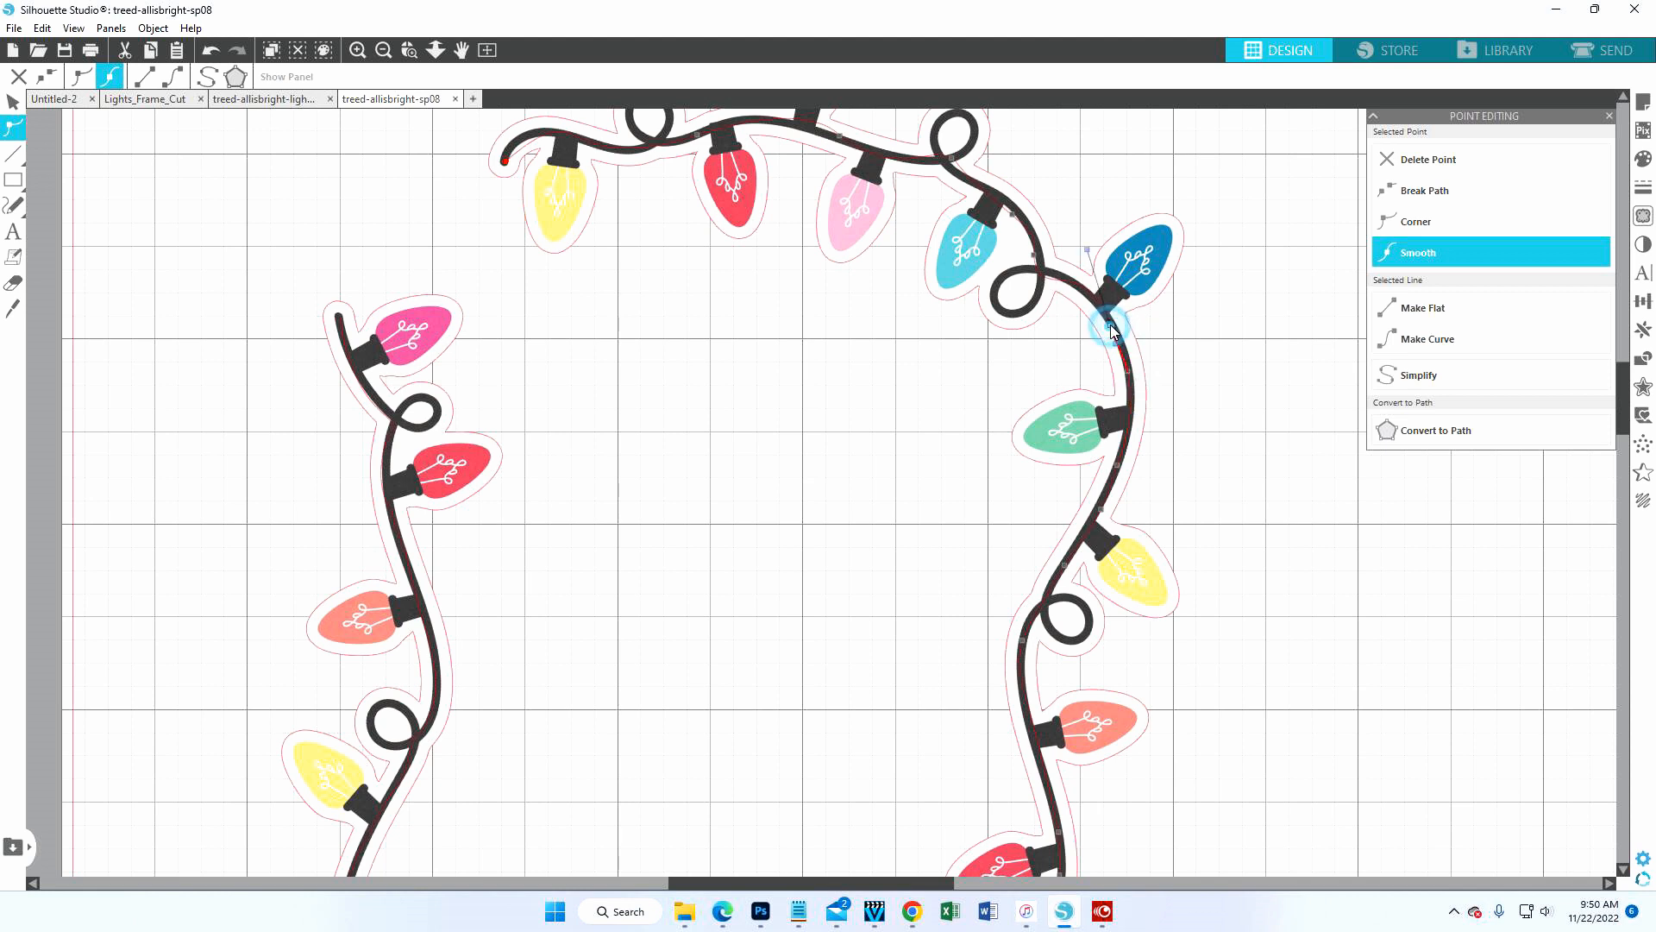
# - Delete the extra point at the loop beside the dark blue bulb and fit the neighbouring points up to the light blue bulb to the cord
pyautogui.scroll(3, 1135, 240)
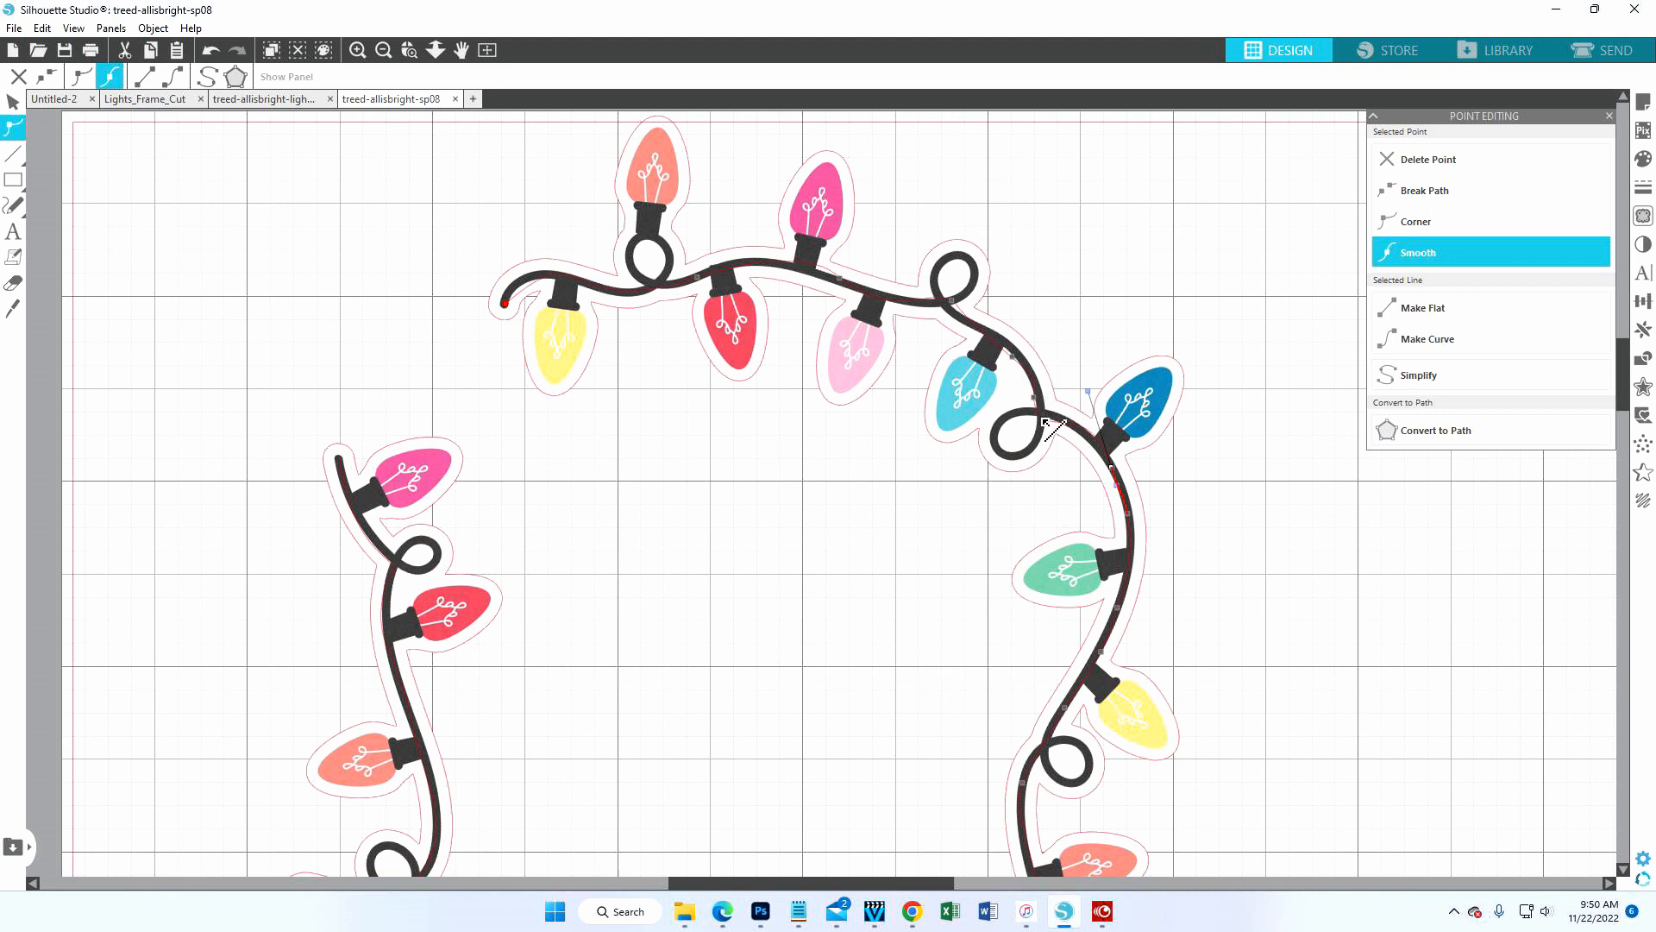
pyautogui.moveTo(1041, 423); pyautogui.dragTo(1038, 418)
pyautogui.click(1432, 161)
pyautogui.moveTo(1089, 430); pyautogui.dragTo(1082, 432)
pyautogui.click(1038, 409)
pyautogui.click(1039, 397)
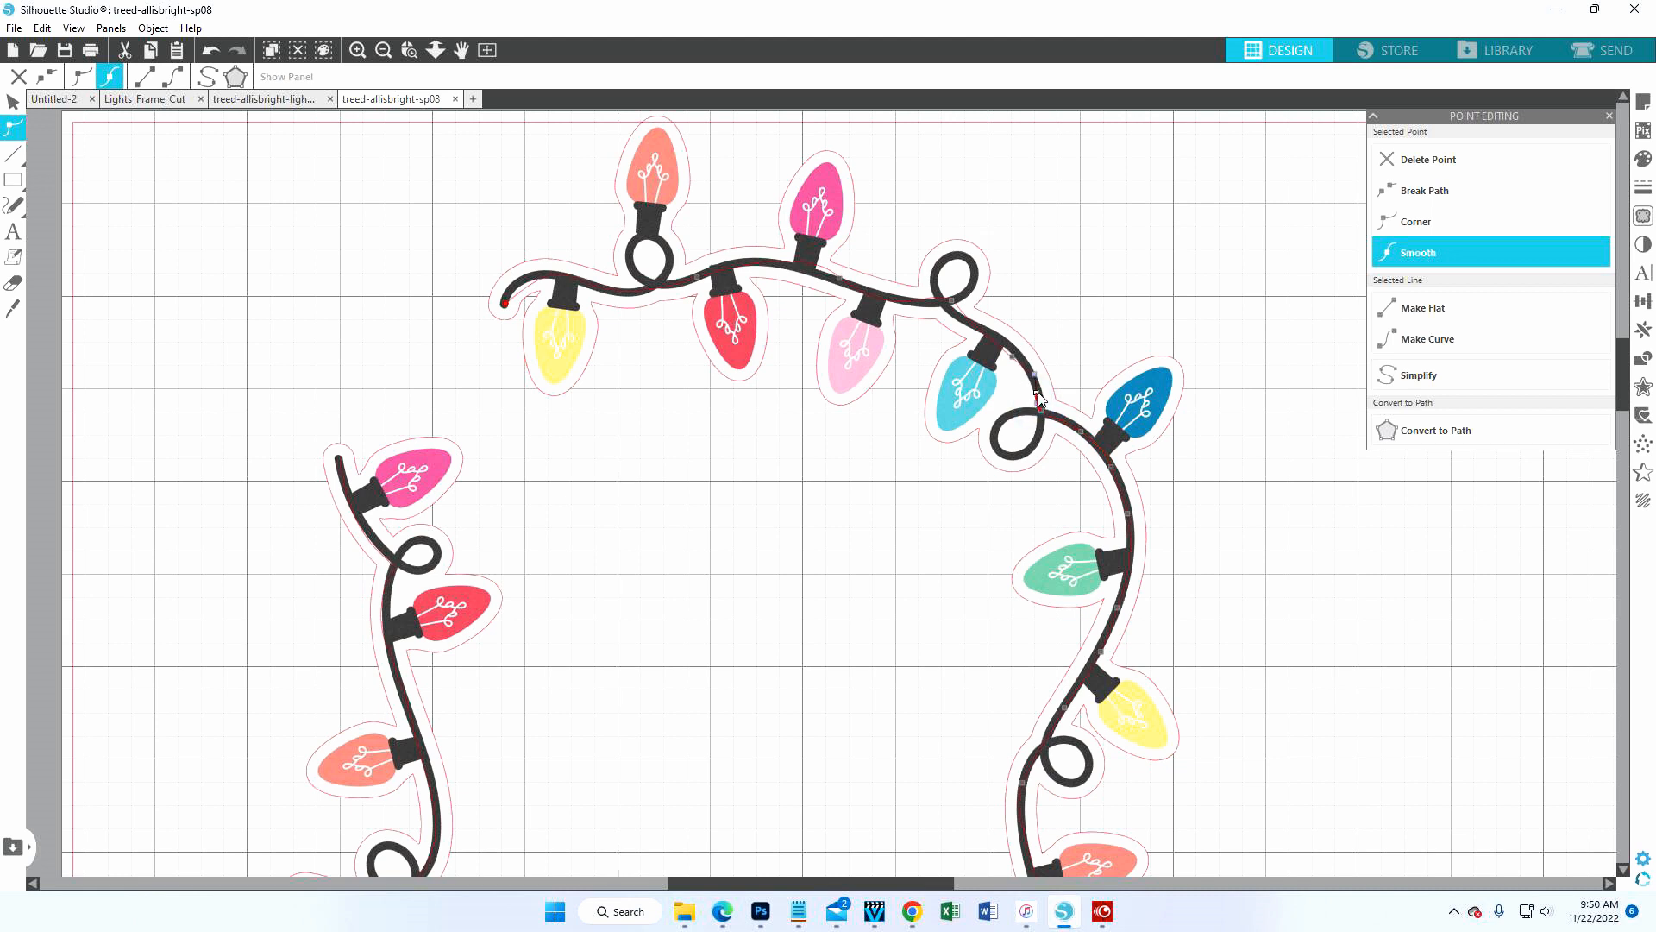
pyautogui.click(1013, 353)
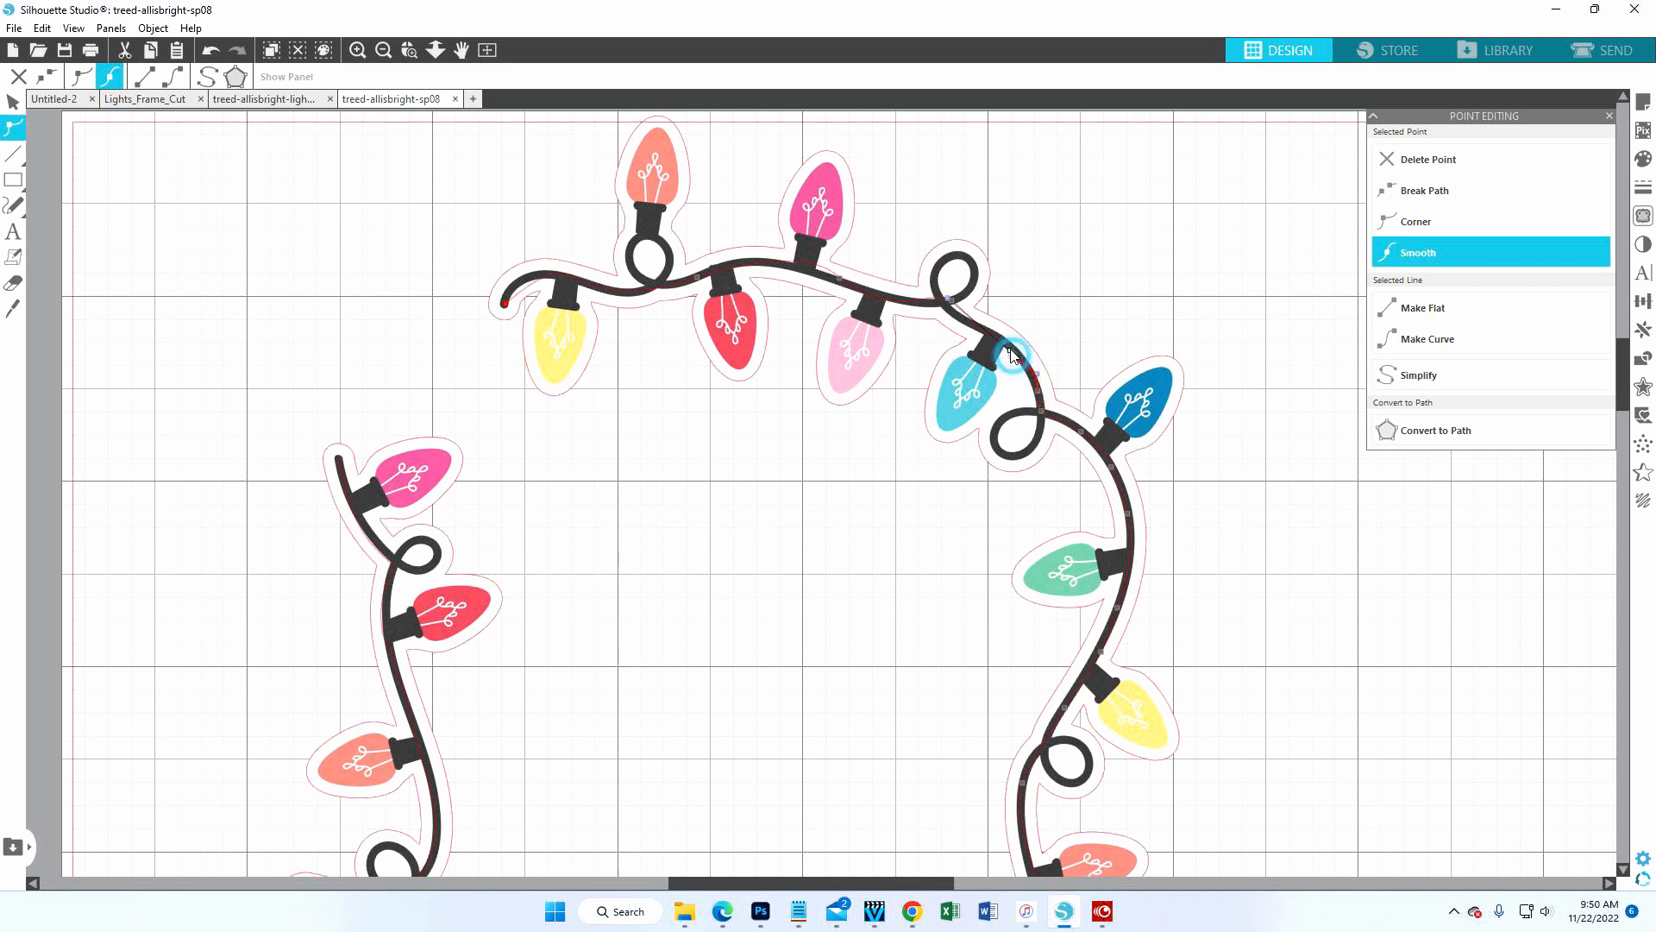
# - Fit the line's points from the light blue bulb past the top loop to the red bulb, undoing an accidental shift of the artwork
pyautogui.click(954, 304)
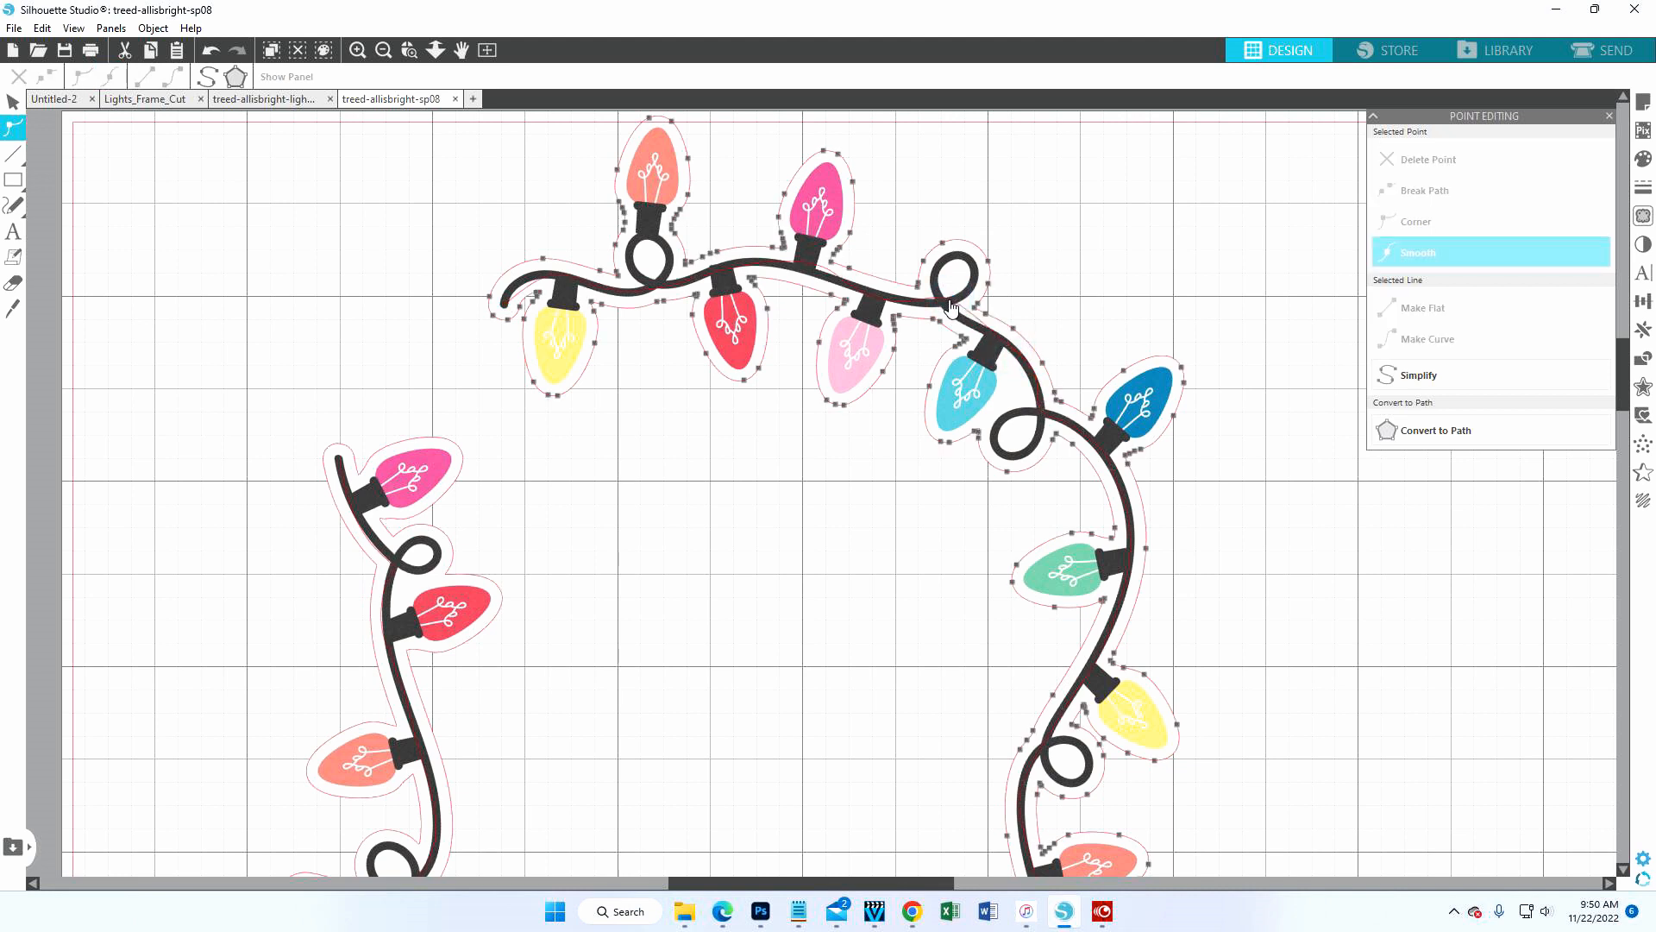
pyautogui.click(948, 304)
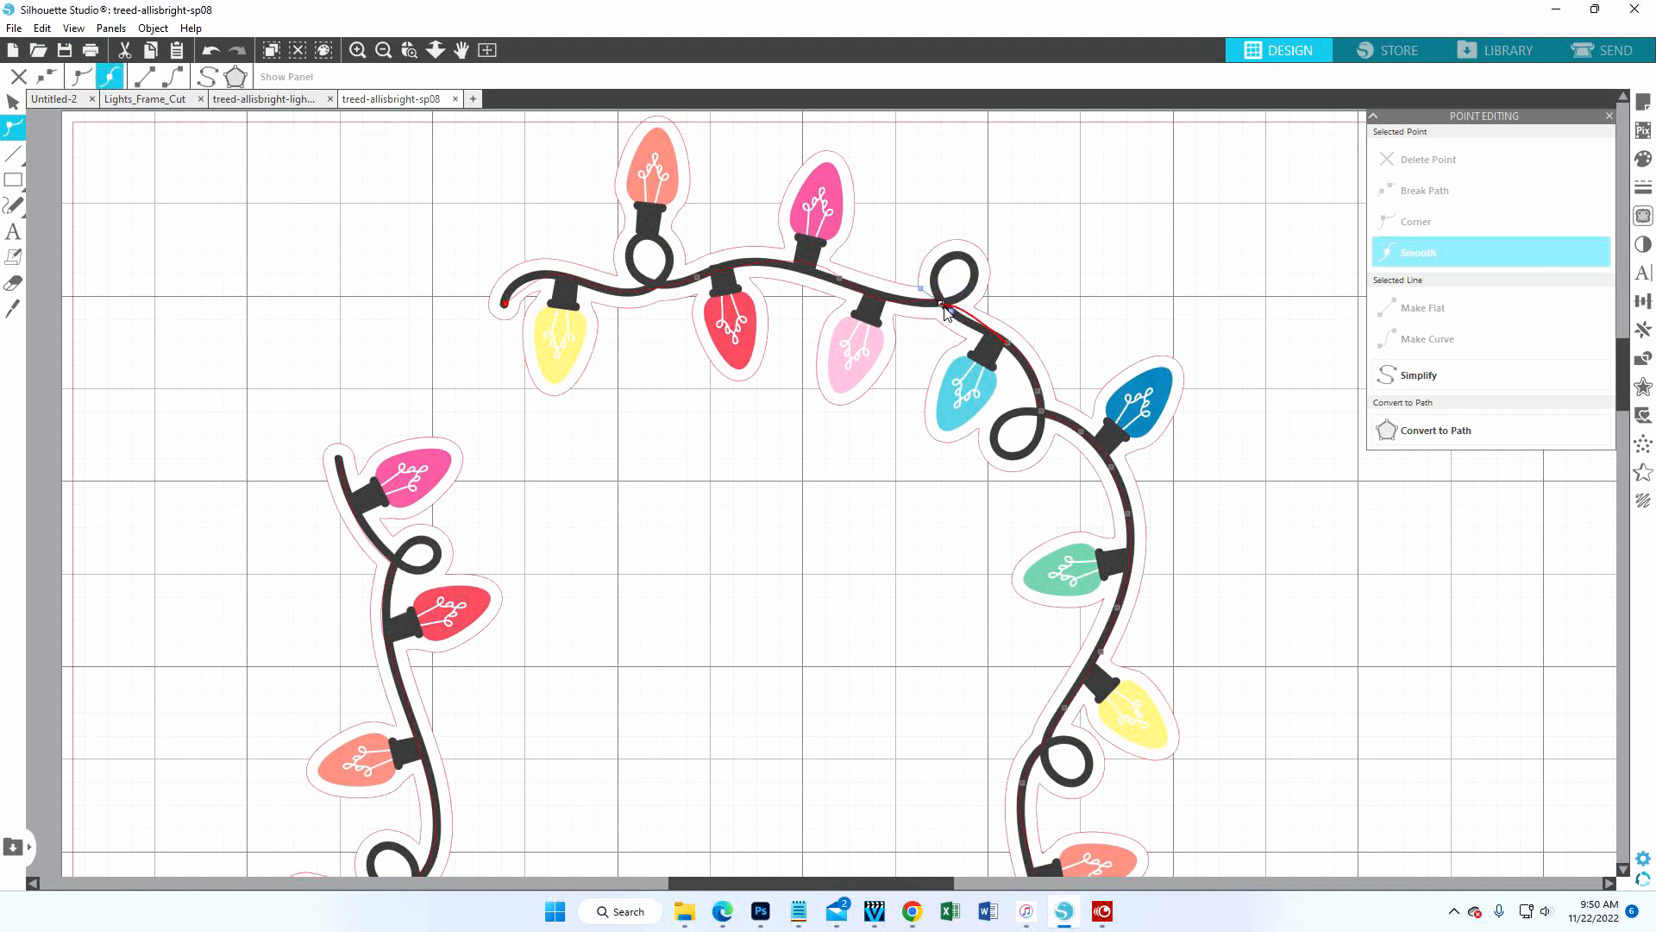
pyautogui.click(967, 322)
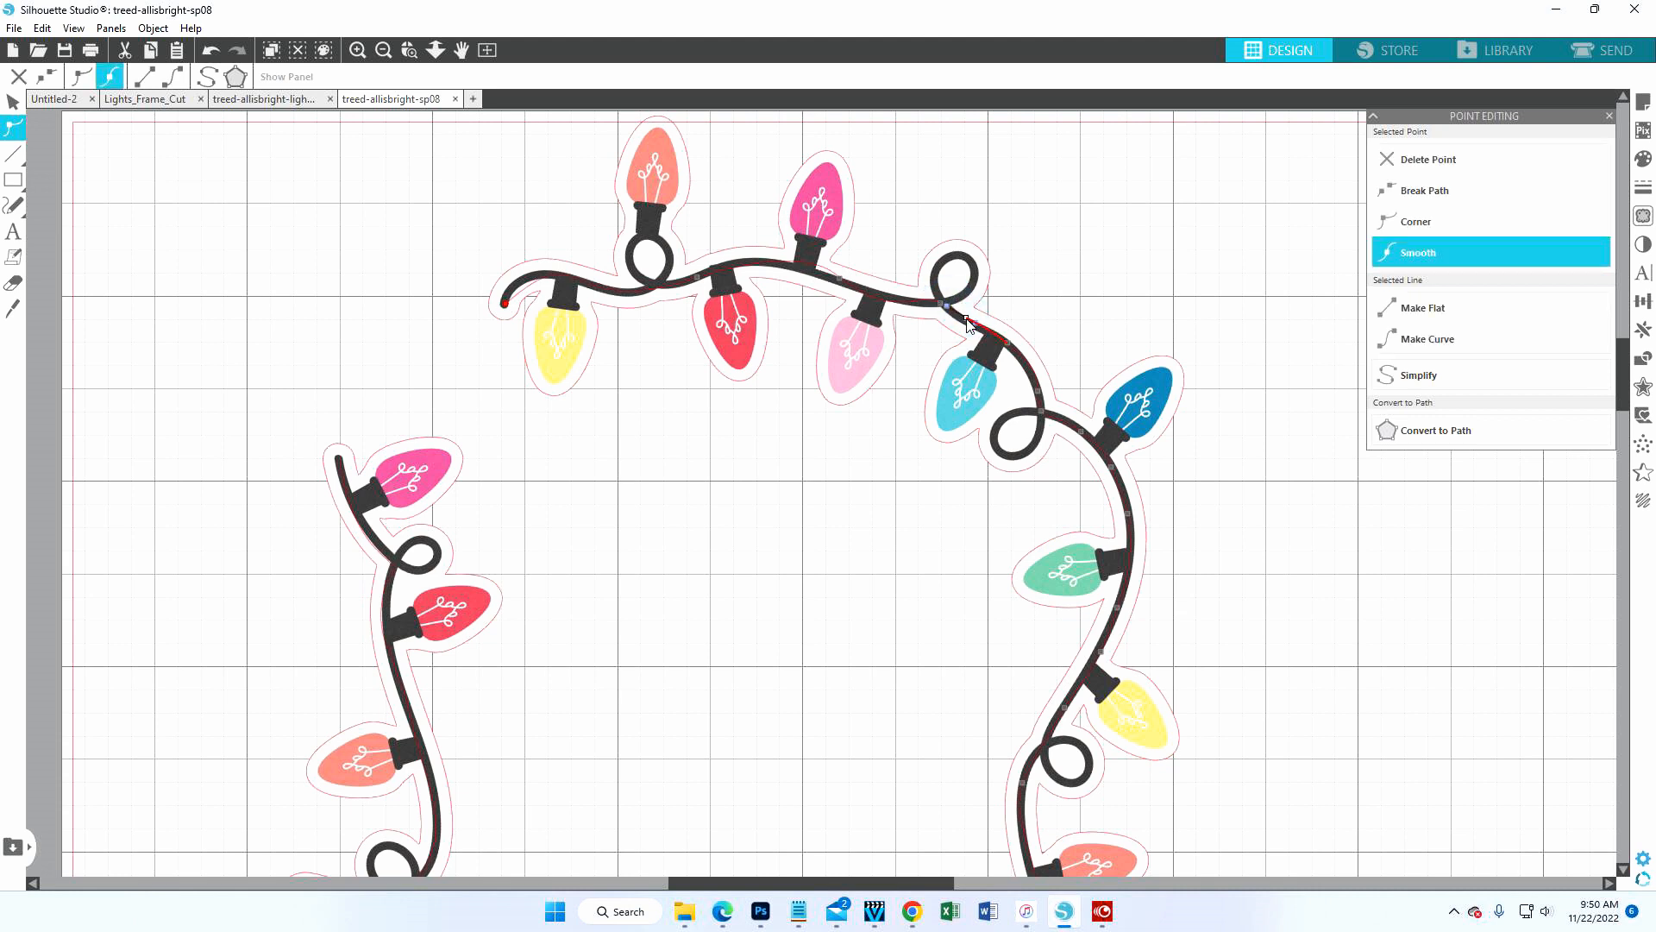
pyautogui.click(799, 268)
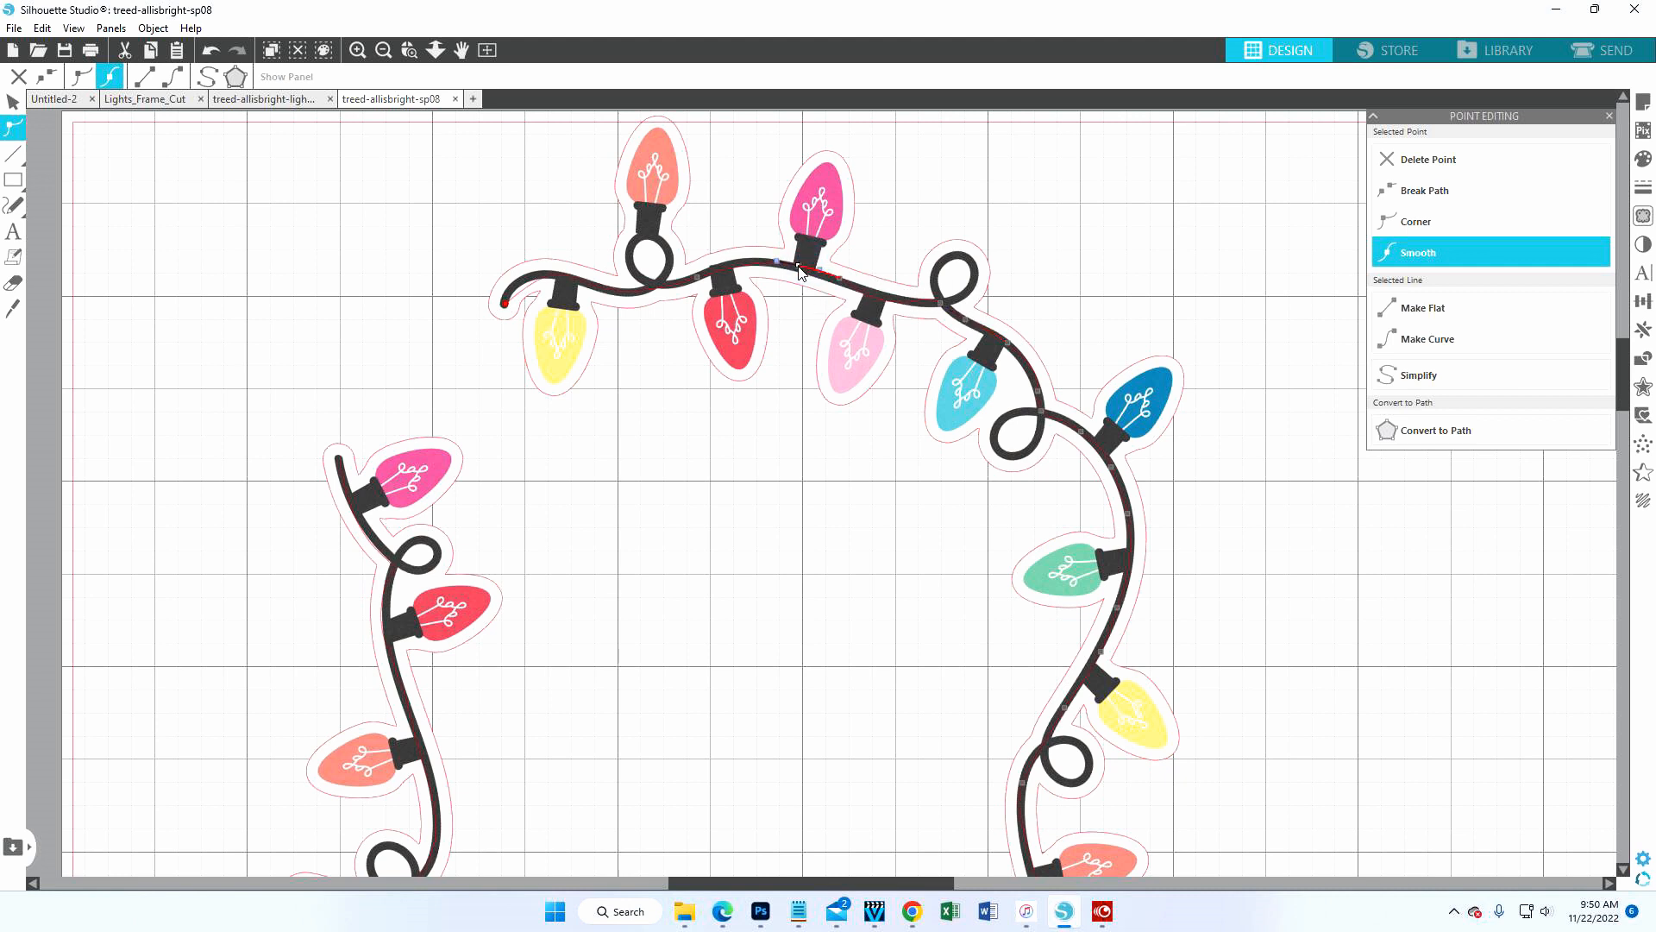
pyautogui.click(735, 270)
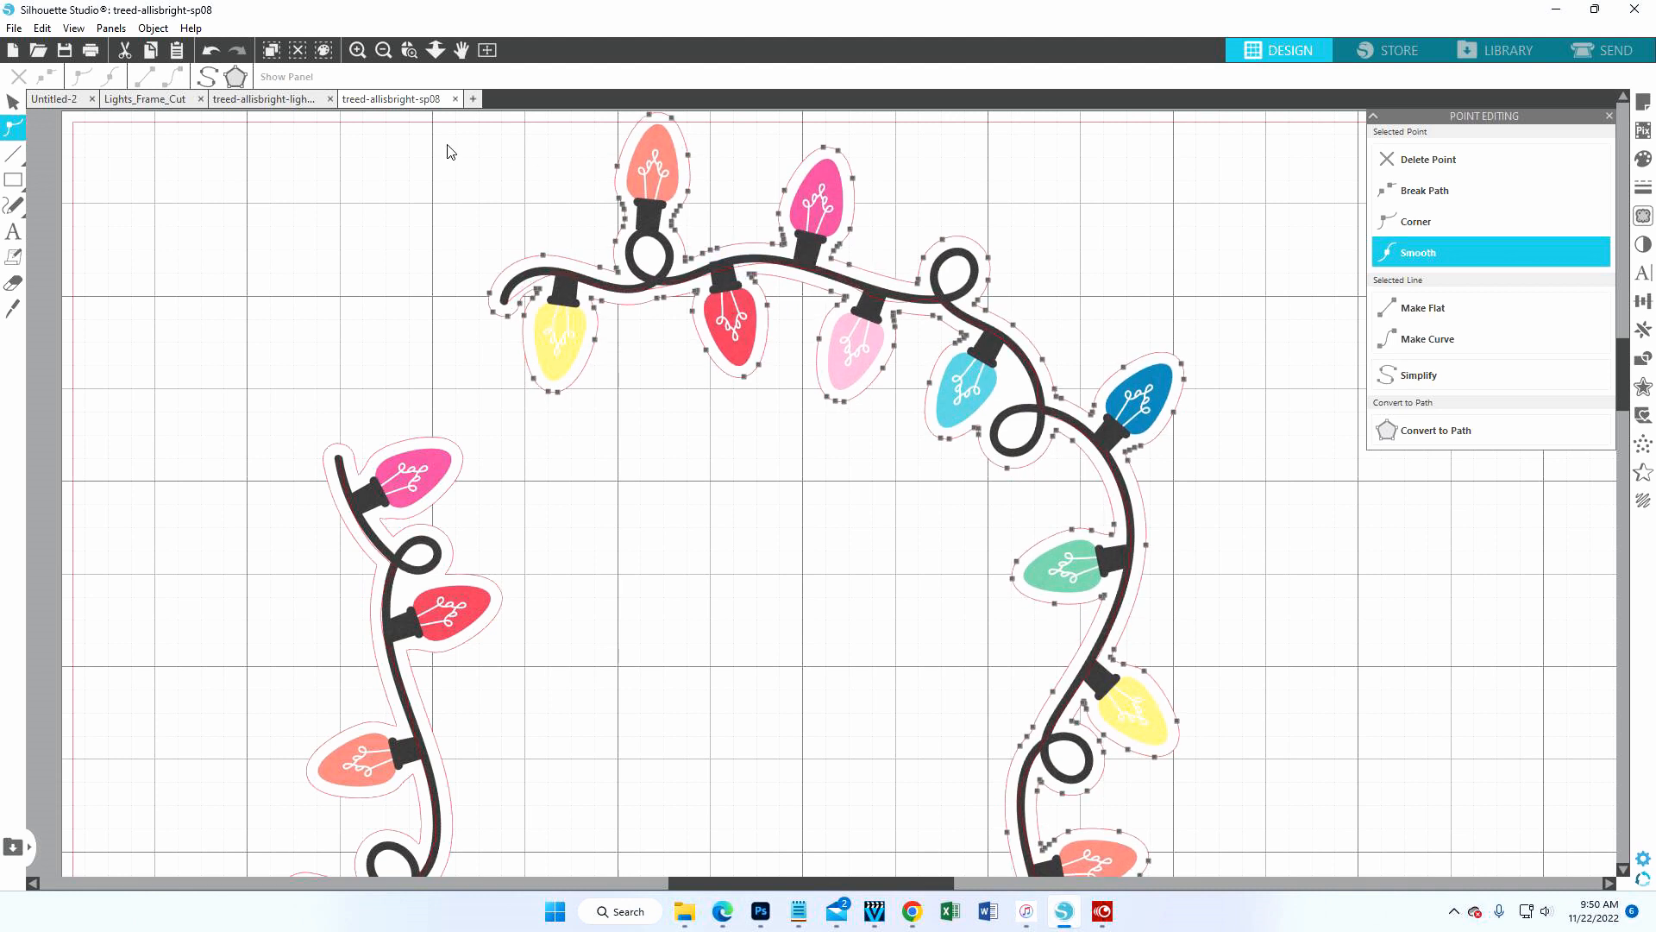
pyautogui.click(207, 76)
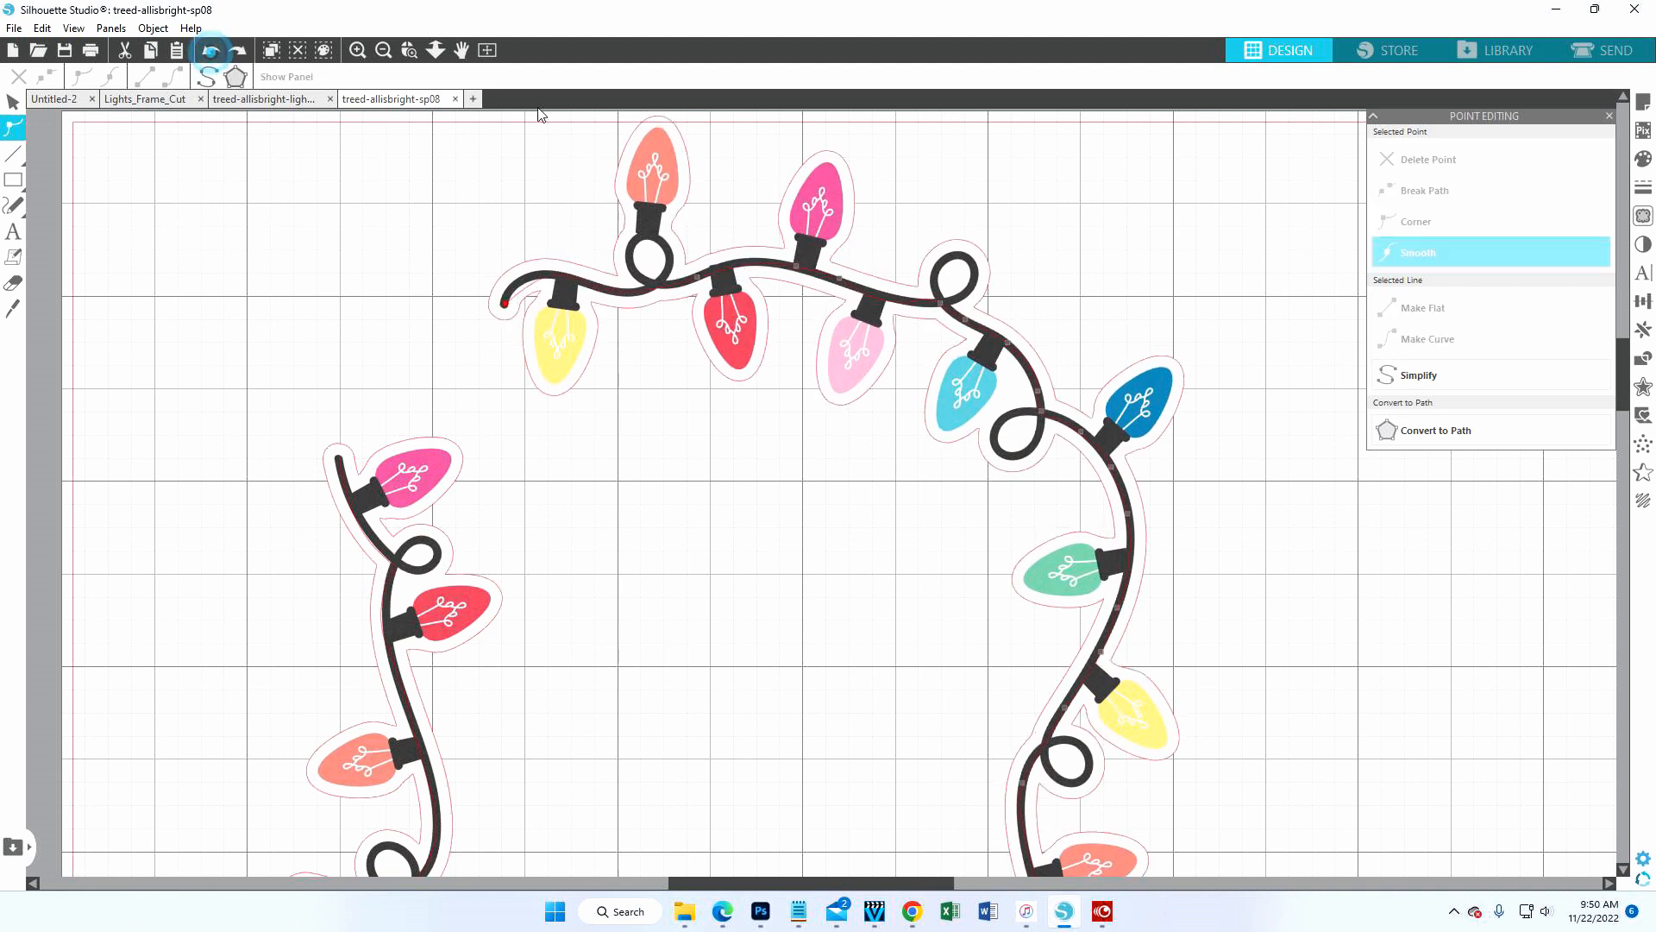
pyautogui.click(733, 277)
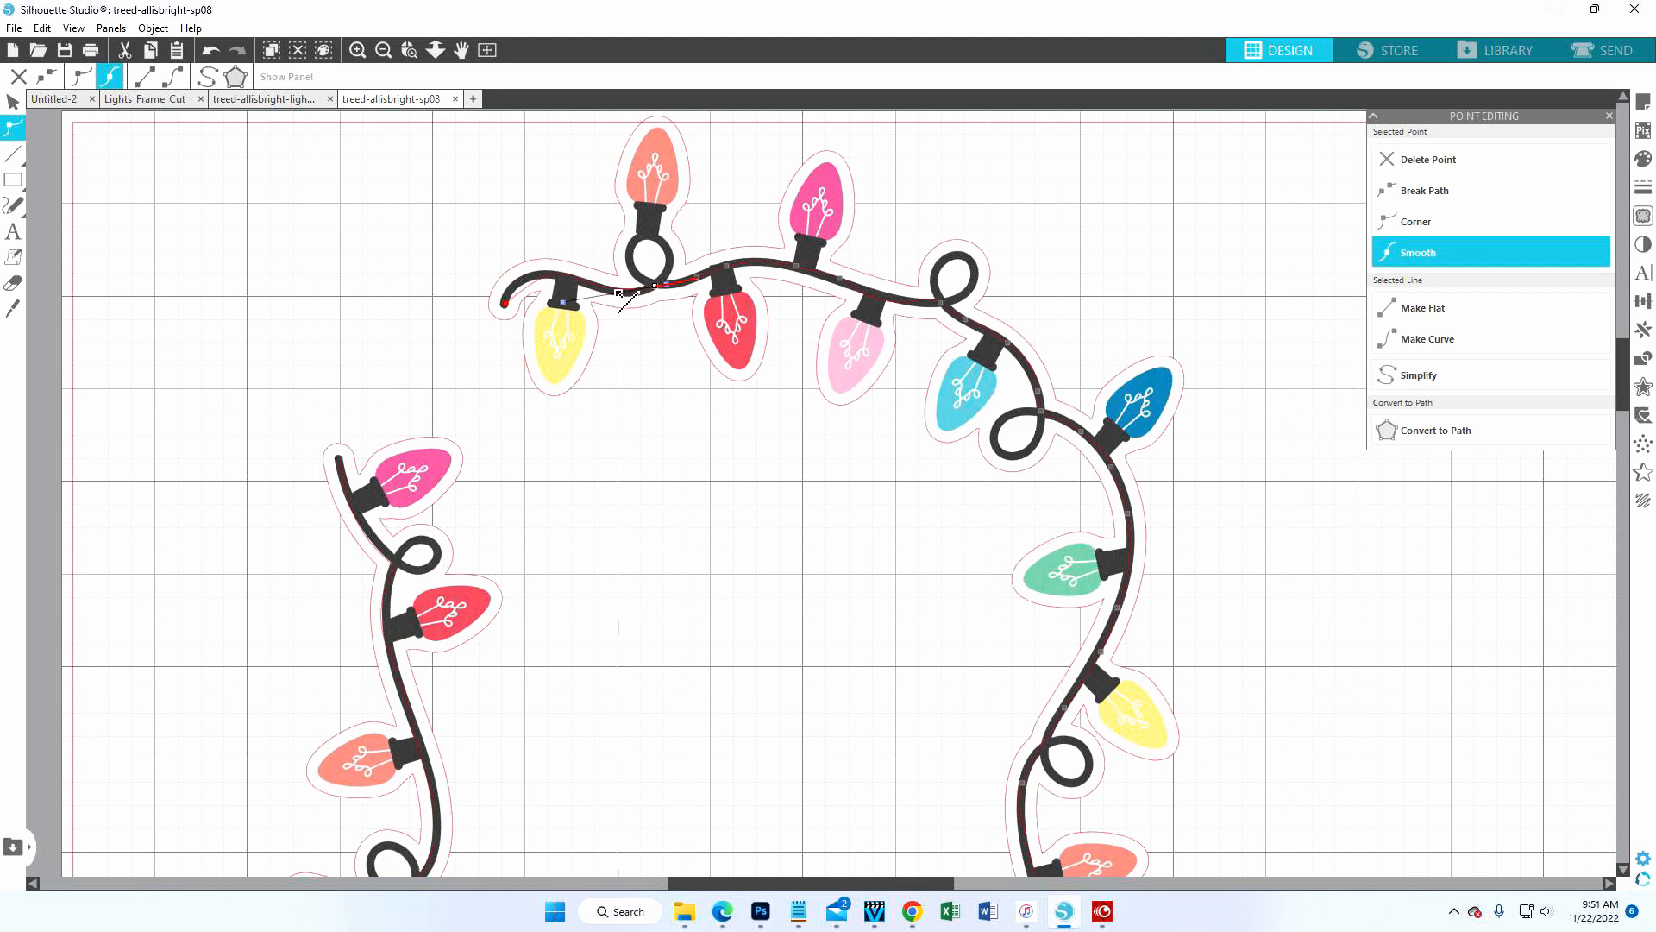
# - Align the upper line's remaining points, from the loop under the orange bulb to the left-hand cord end, with the cord
pyautogui.click(617, 291)
pyautogui.moveTo(618, 293); pyautogui.dragTo(612, 291)
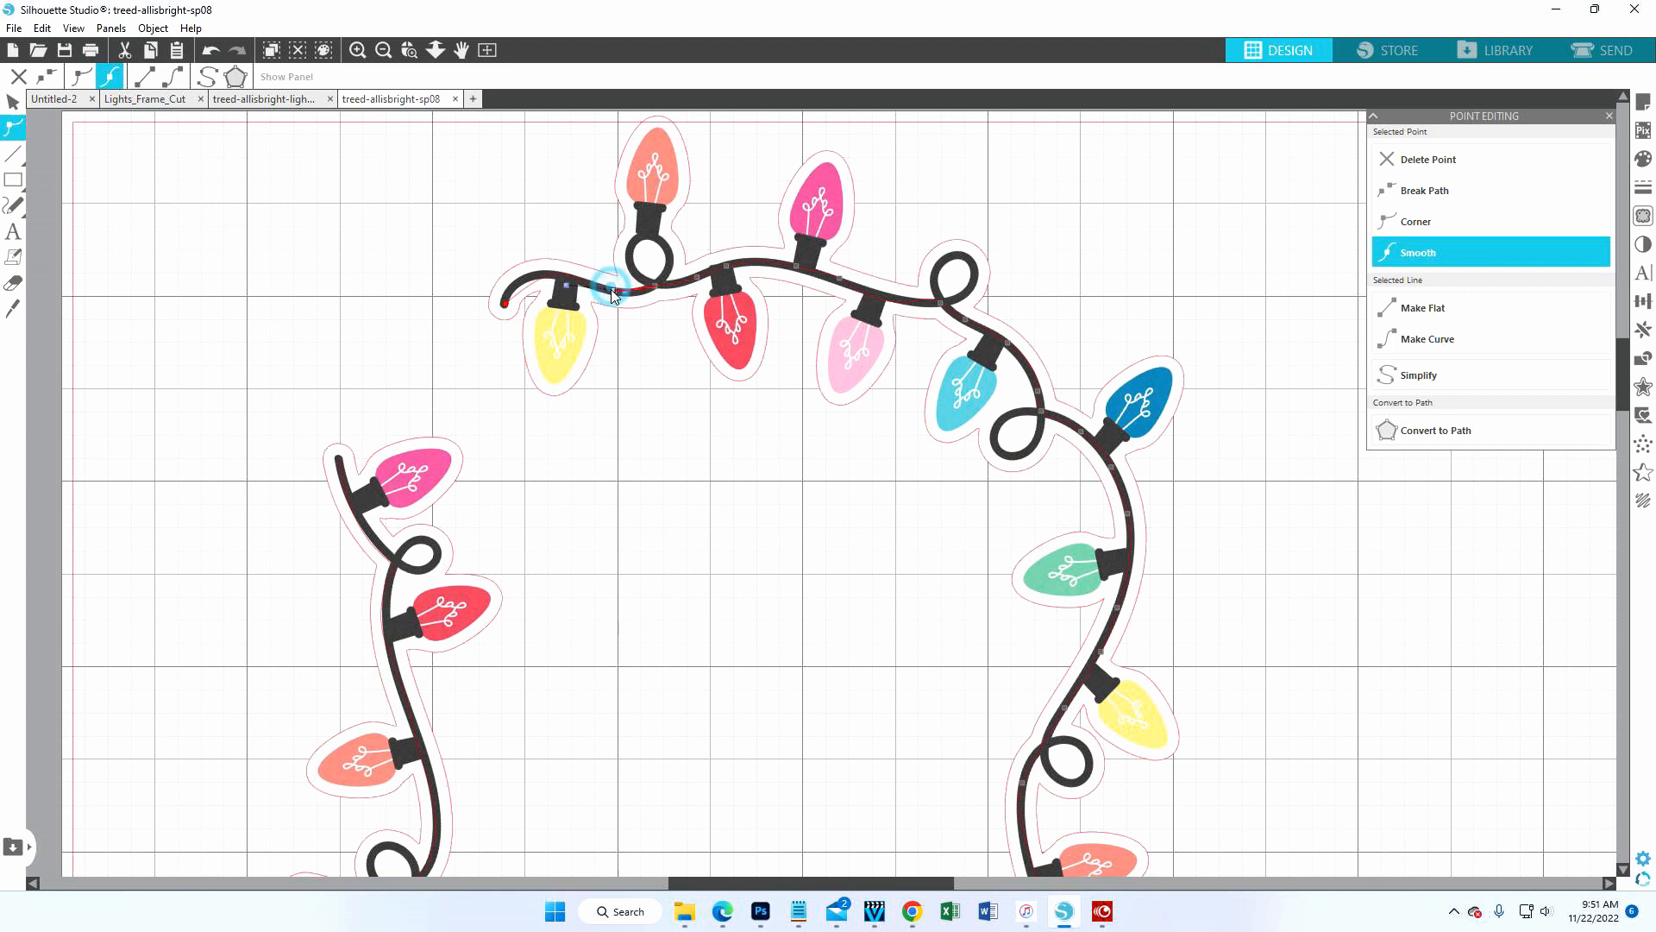
pyautogui.click(521, 294)
pyautogui.moveTo(521, 294); pyautogui.dragTo(512, 288)
pyautogui.moveTo(854, 886); pyautogui.dragTo(791, 880)
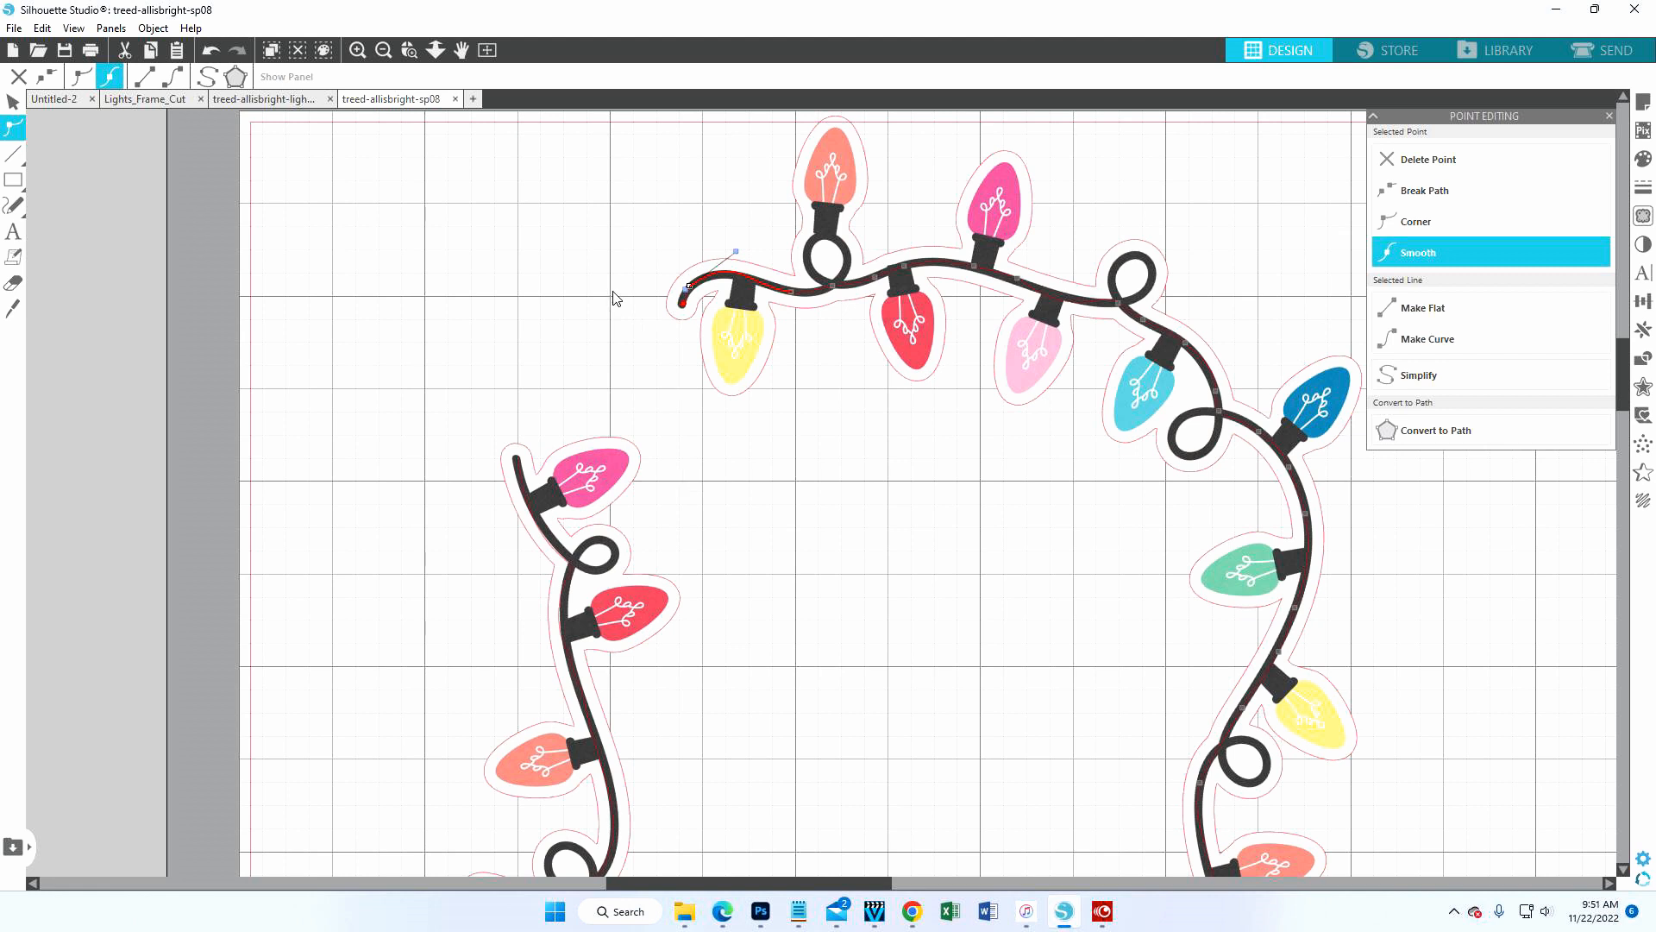
pyautogui.click(686, 302)
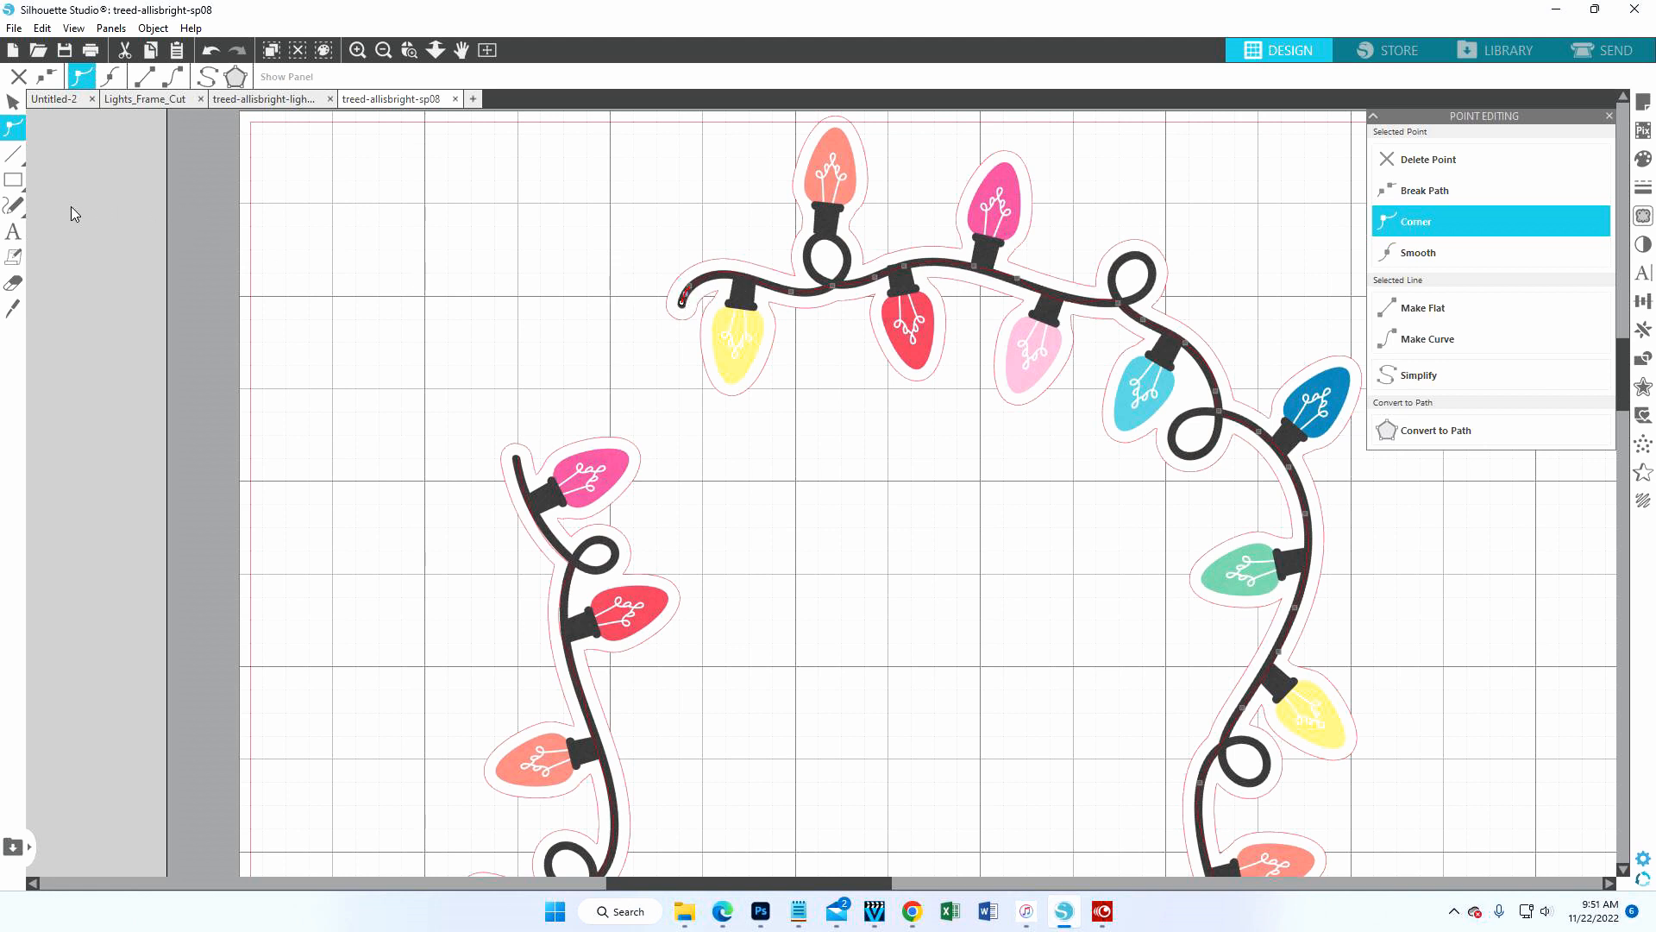
# - Draw a smooth freehand curve about 0.89 in tall joining the upper string's left end to the lower string's top end
pyautogui.moveTo(14, 205)
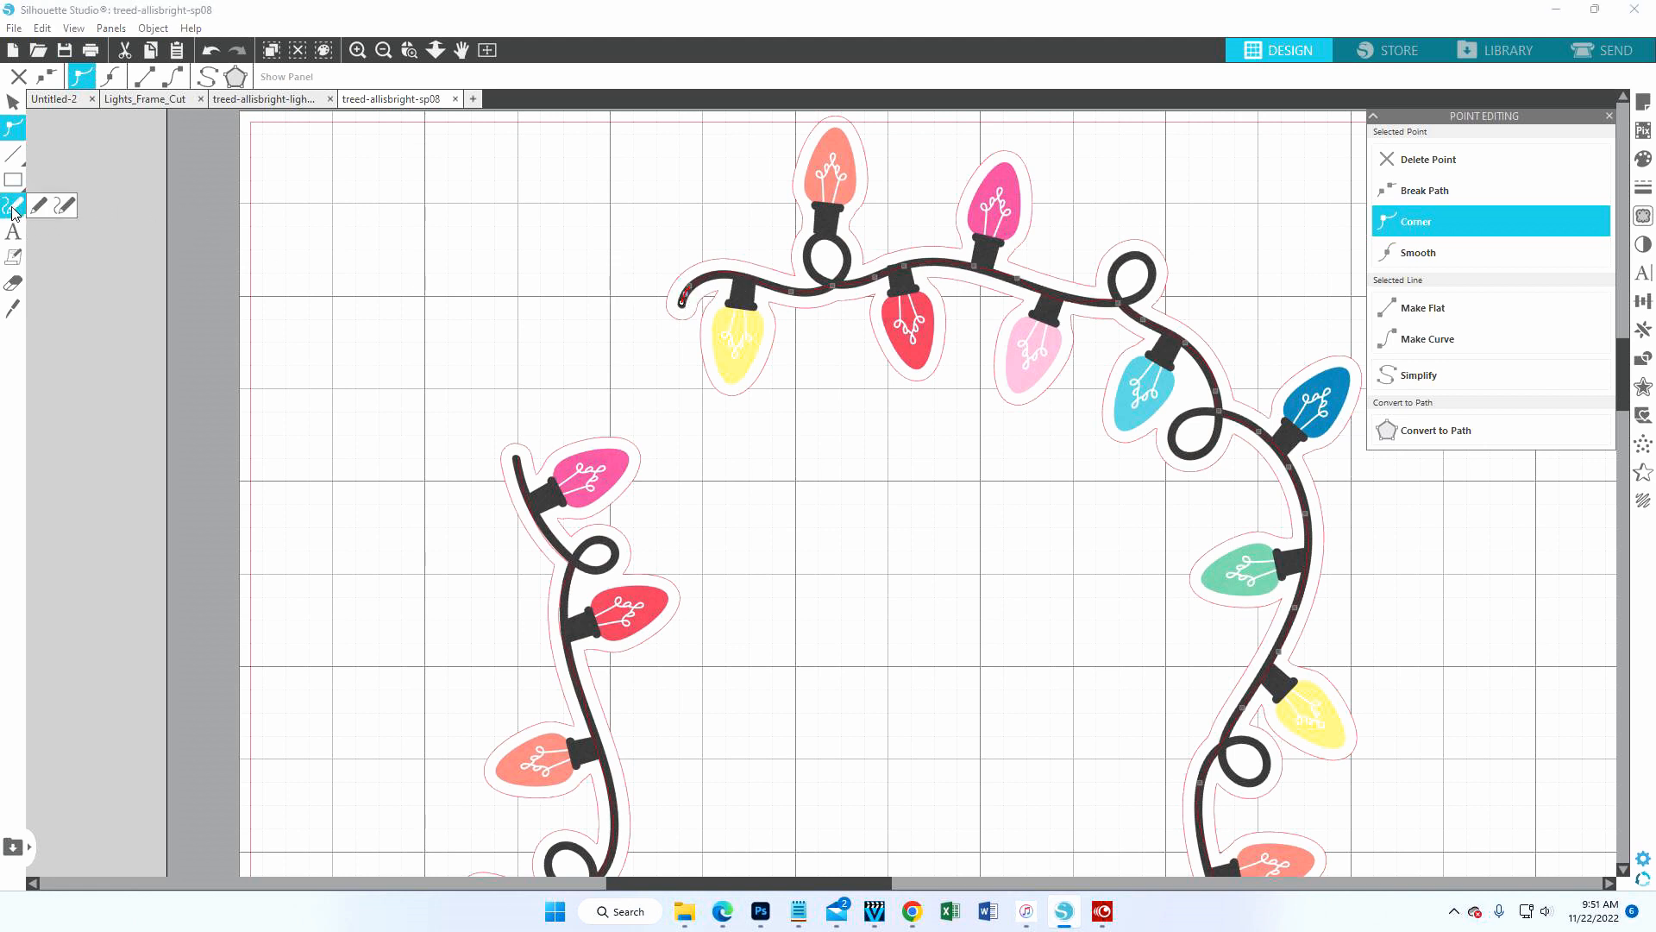
pyautogui.click(67, 207)
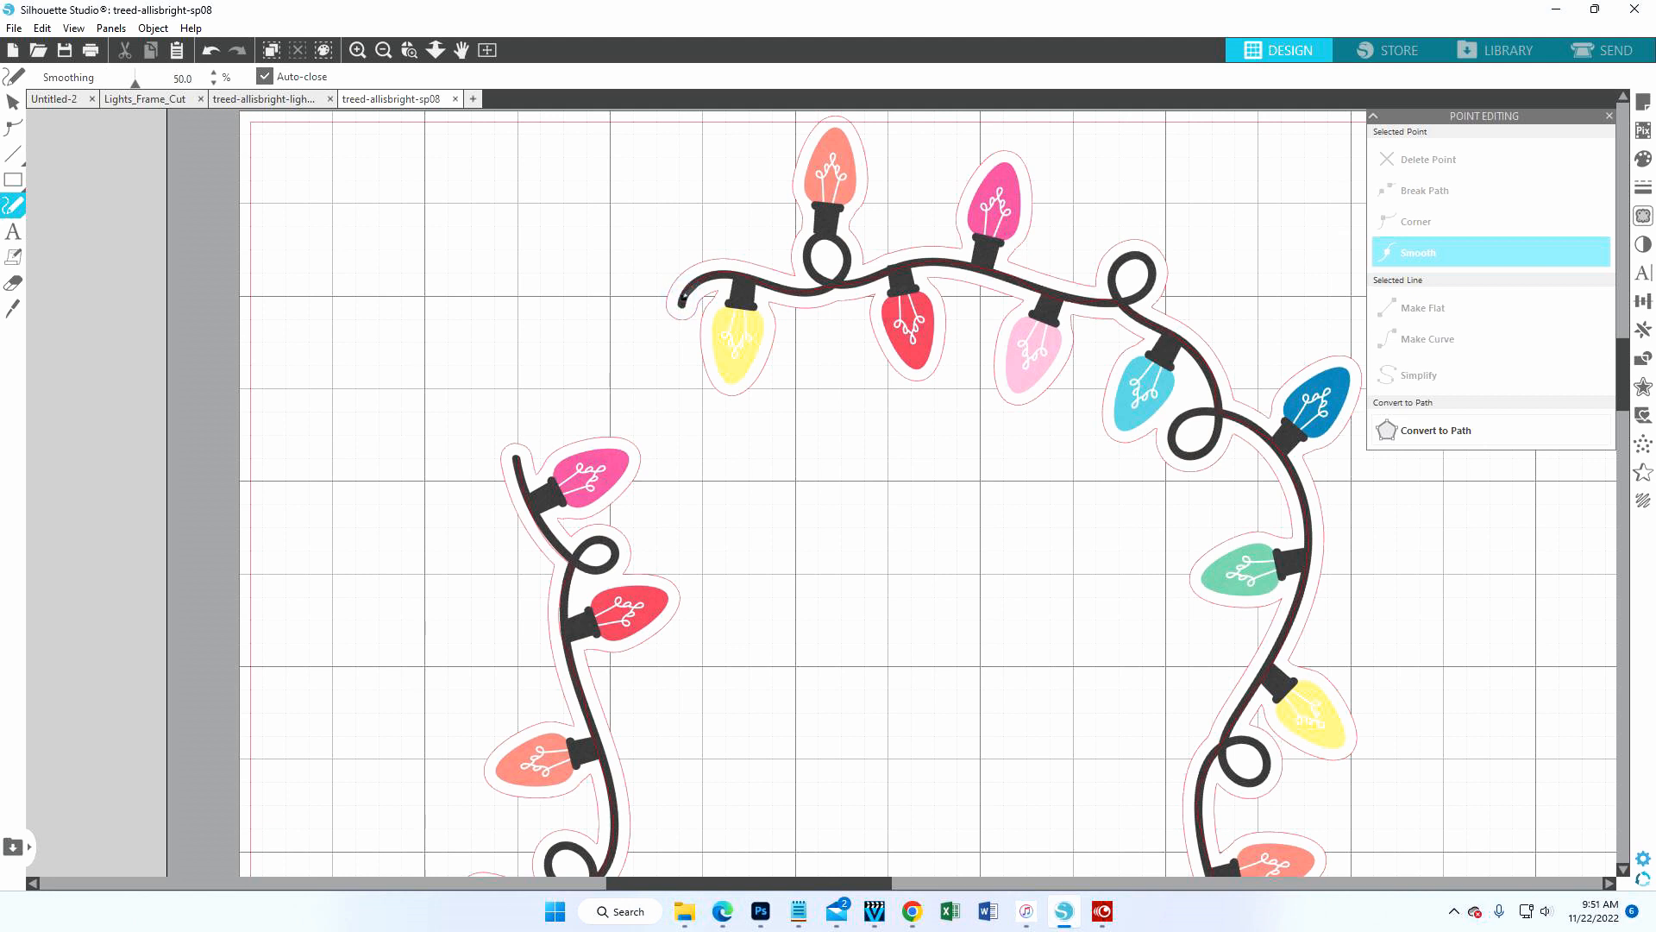
pyautogui.moveTo(684, 300)
pyautogui.mouseDown()
pyautogui.moveTo(656, 333)
pyautogui.moveTo(542, 345)
pyautogui.moveTo(511, 367)
pyautogui.moveTo(516, 460)
pyautogui.mouseUp()
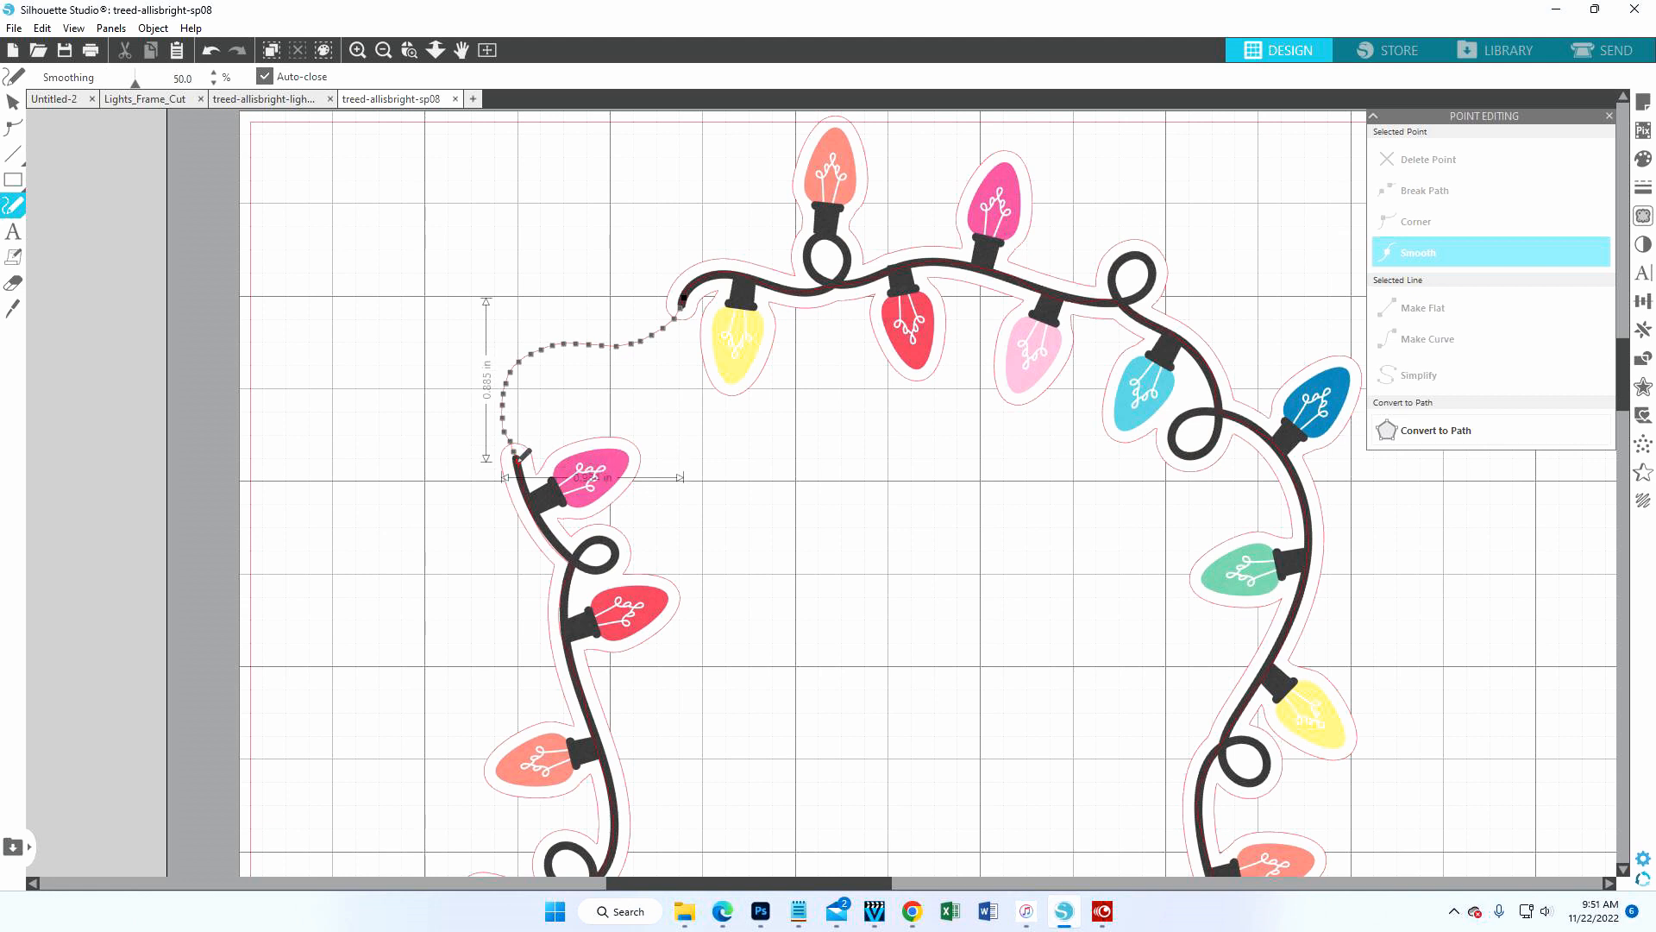
pyautogui.moveTo(518, 459); pyautogui.dragTo(520, 458)
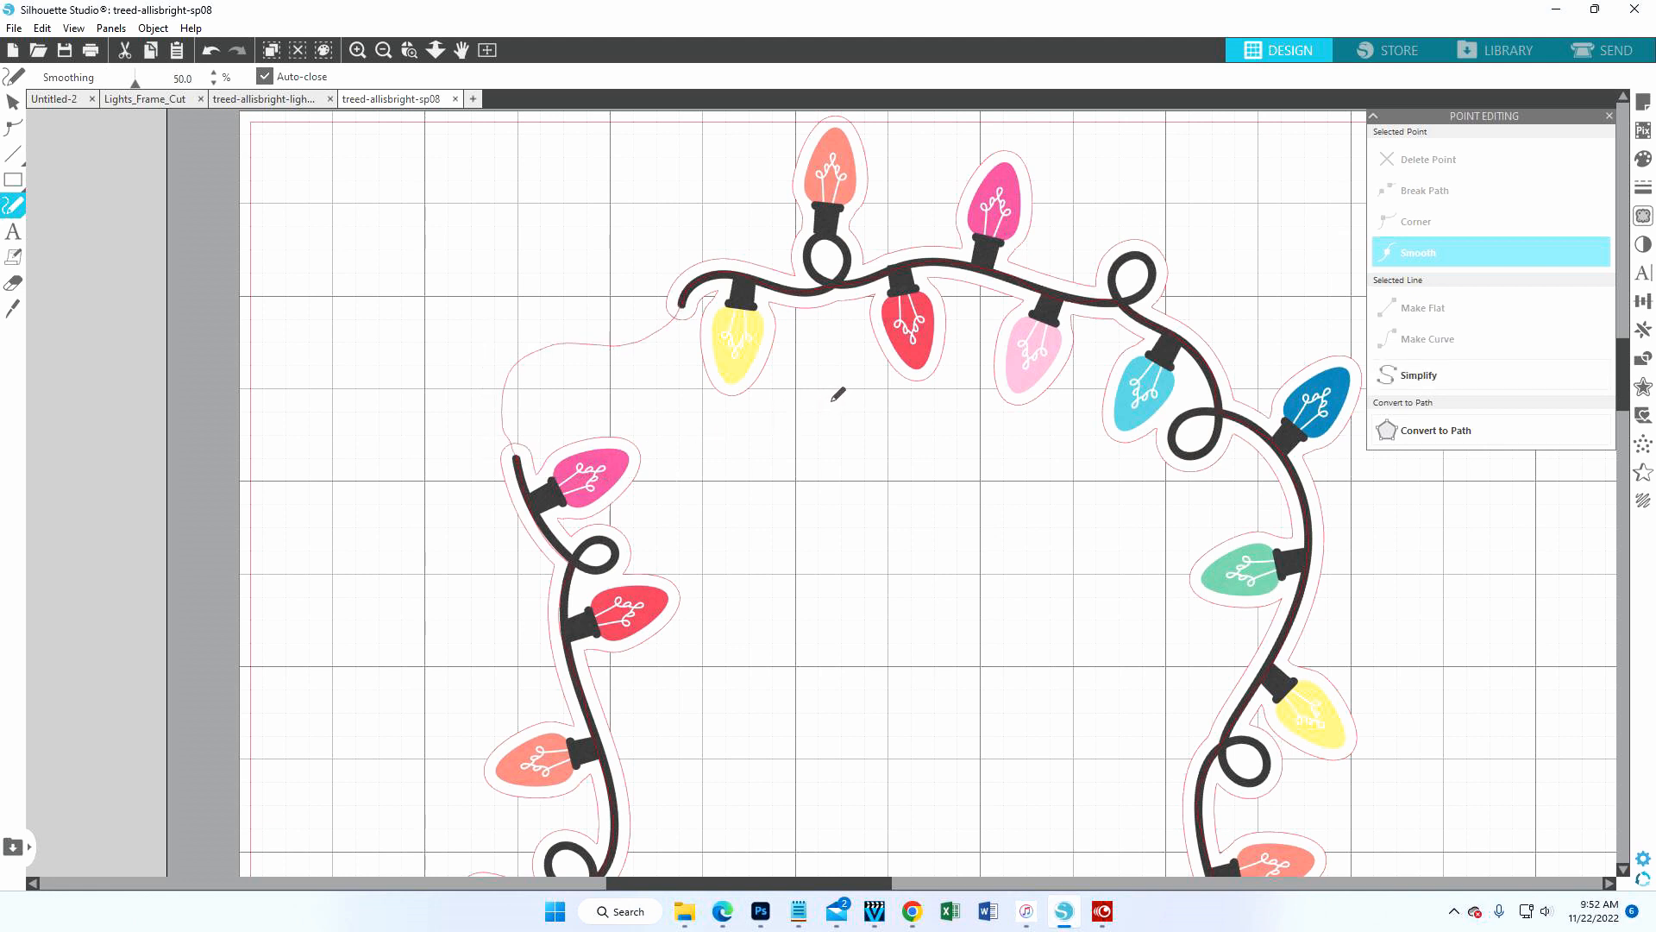
# - Draw a smooth freehand curve about 0.73 by 0.80 in joining the lower string's right end to the upper string's bottom end
pyautogui.scroll(-5, 837, 394)
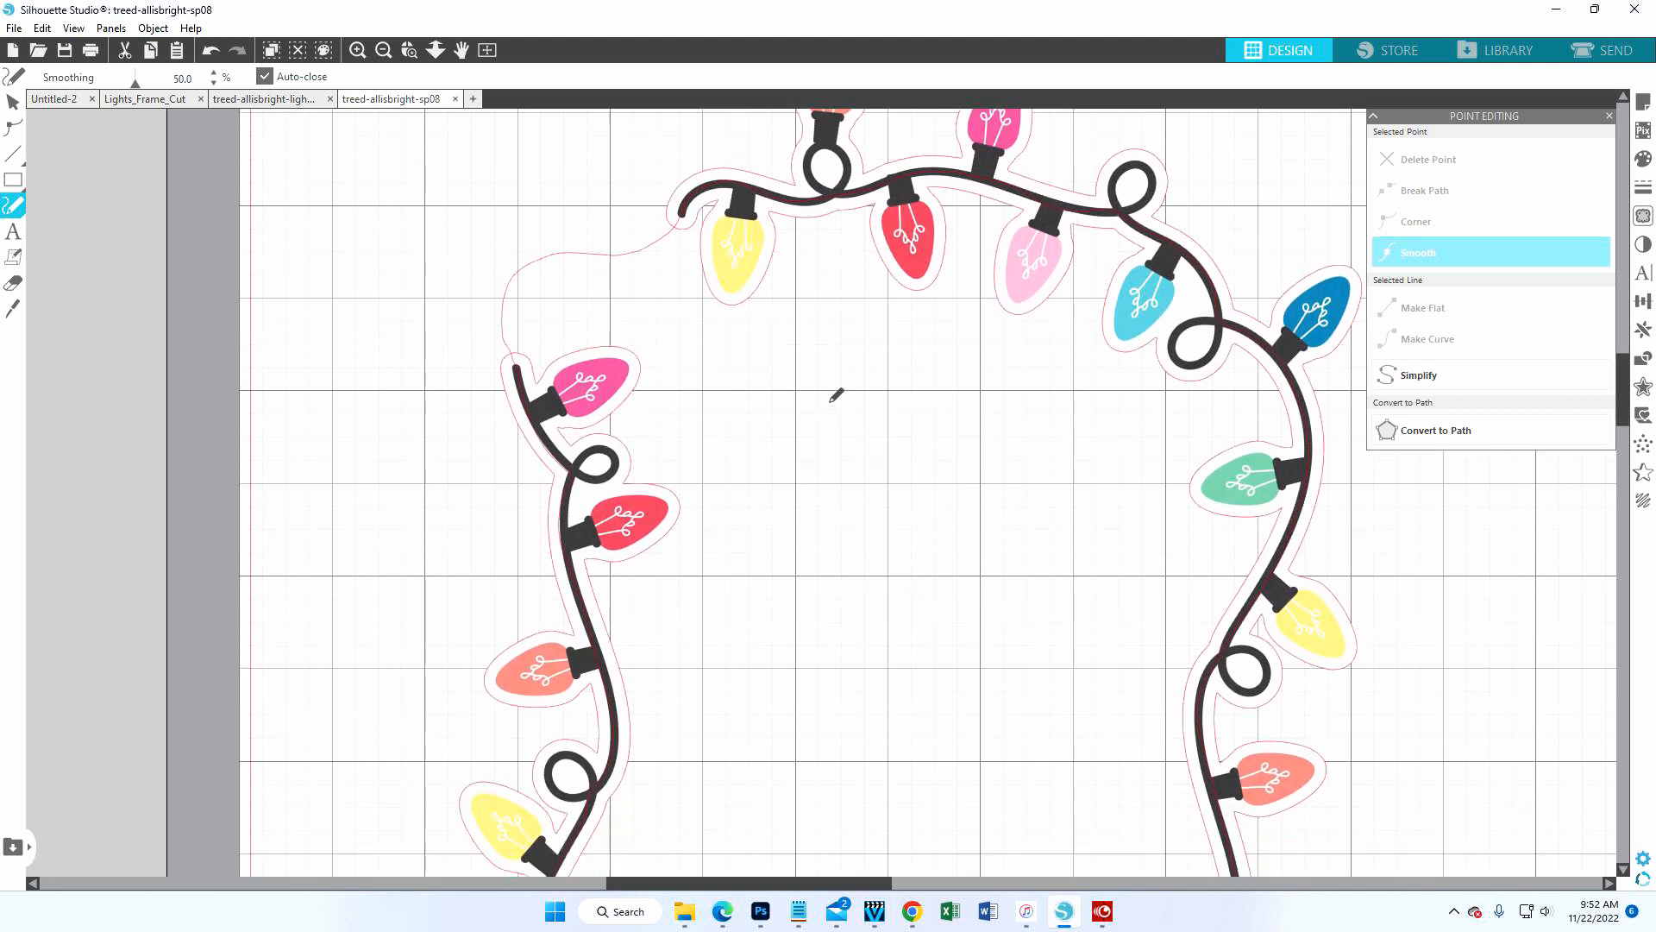
pyautogui.scroll(-6, 836, 394)
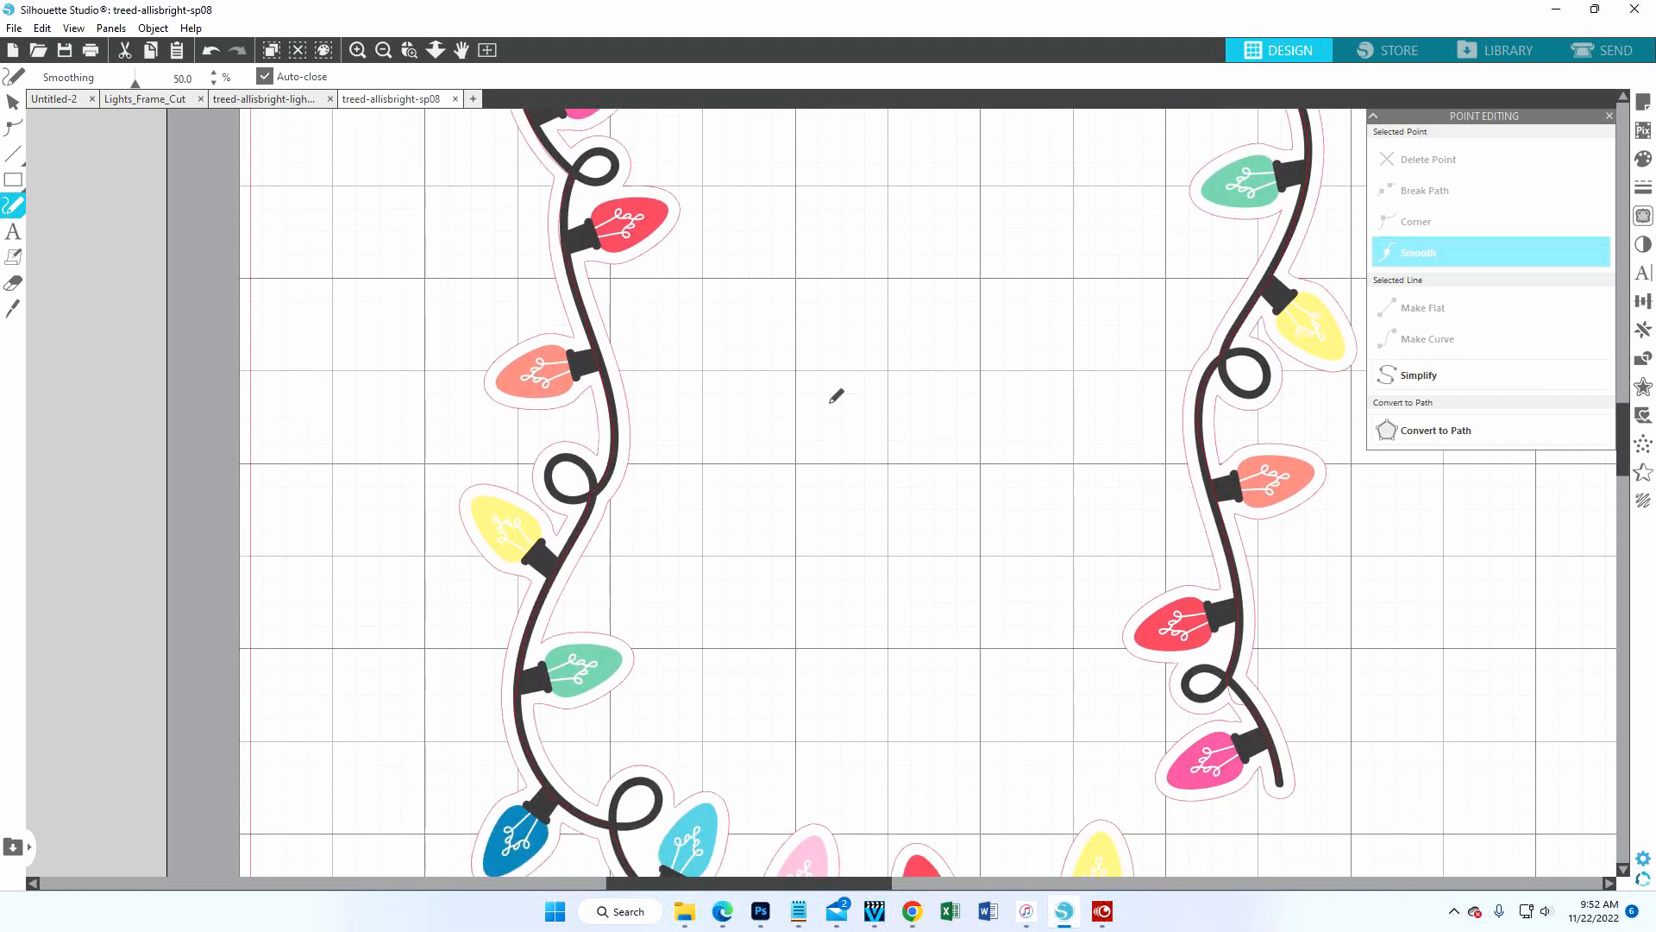
pyautogui.scroll(-2, 837, 395)
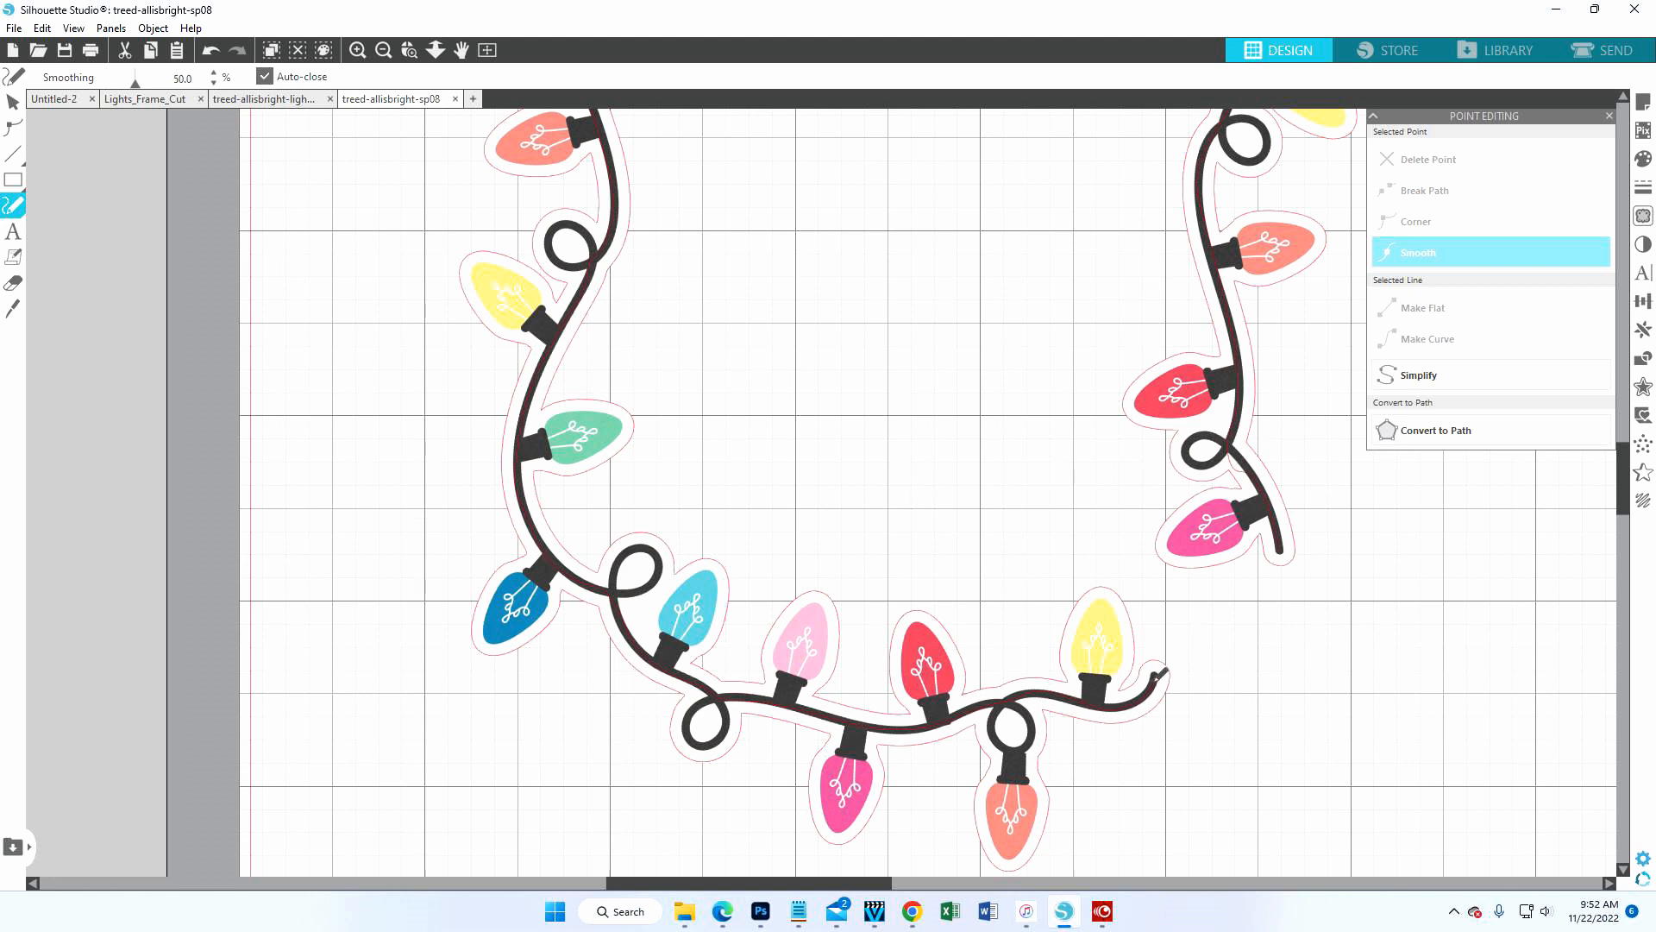
pyautogui.moveTo(1157, 681)
pyautogui.mouseDown()
pyautogui.moveTo(1246, 634)
pyautogui.moveTo(1282, 546)
pyautogui.mouseUp()
# - Reopen the upper-right traced line for point editing and adjust its point at the loop above the bottom pink bulb to the cord
pyautogui.click(22, 129)
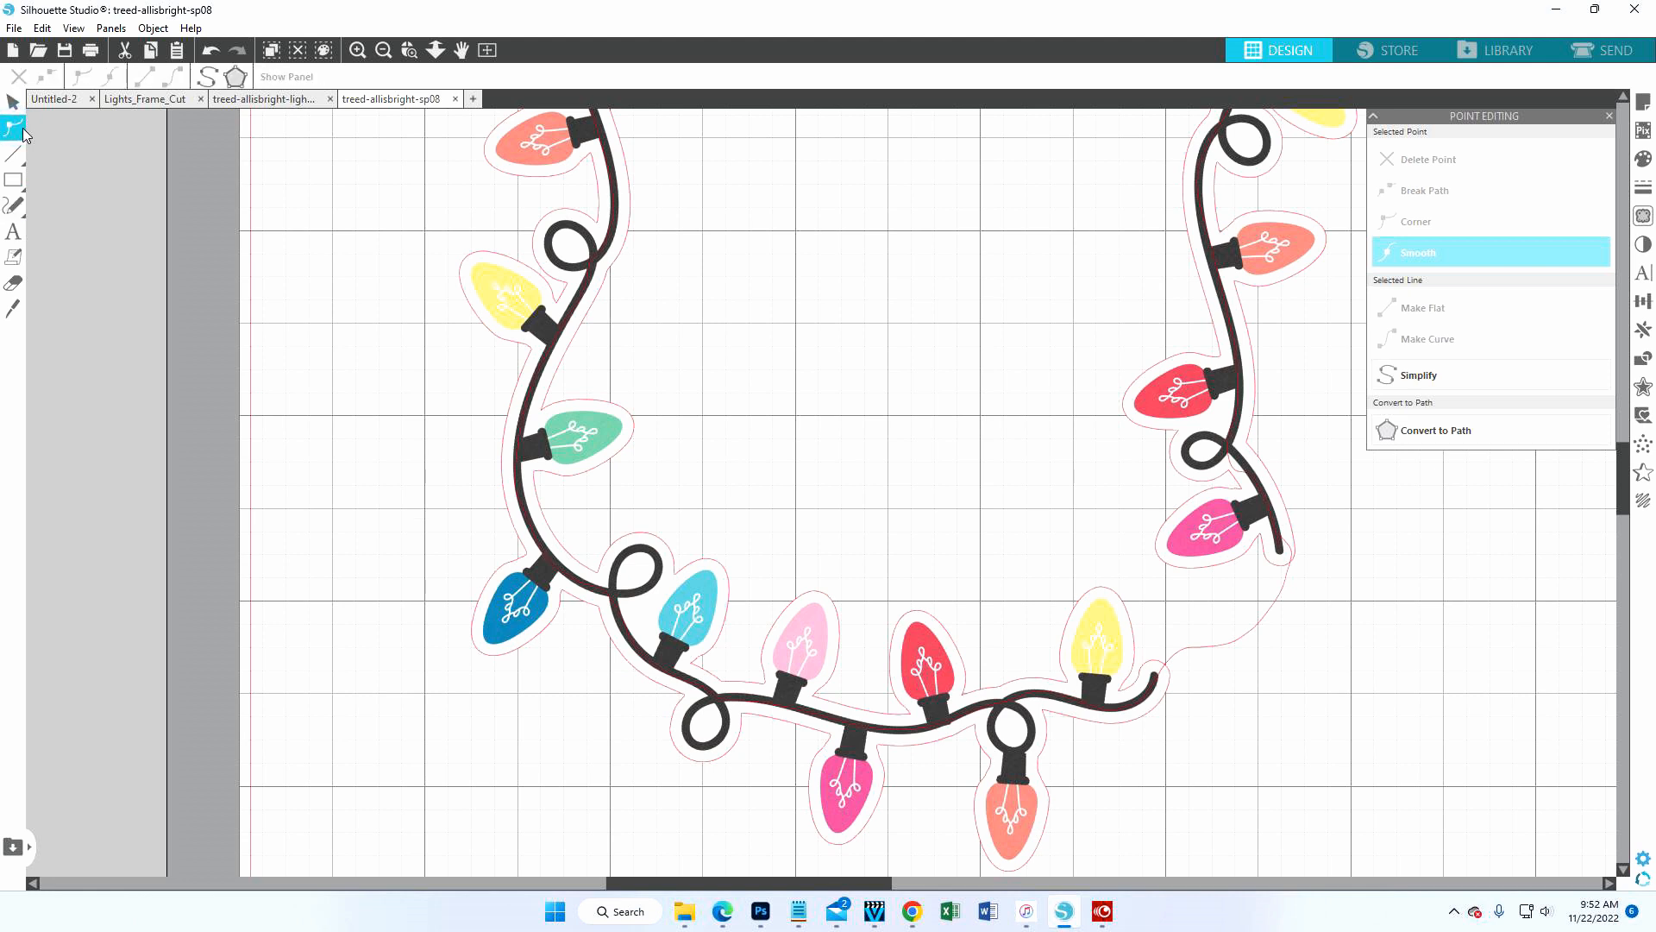
pyautogui.click(1282, 592)
pyautogui.click(1282, 588)
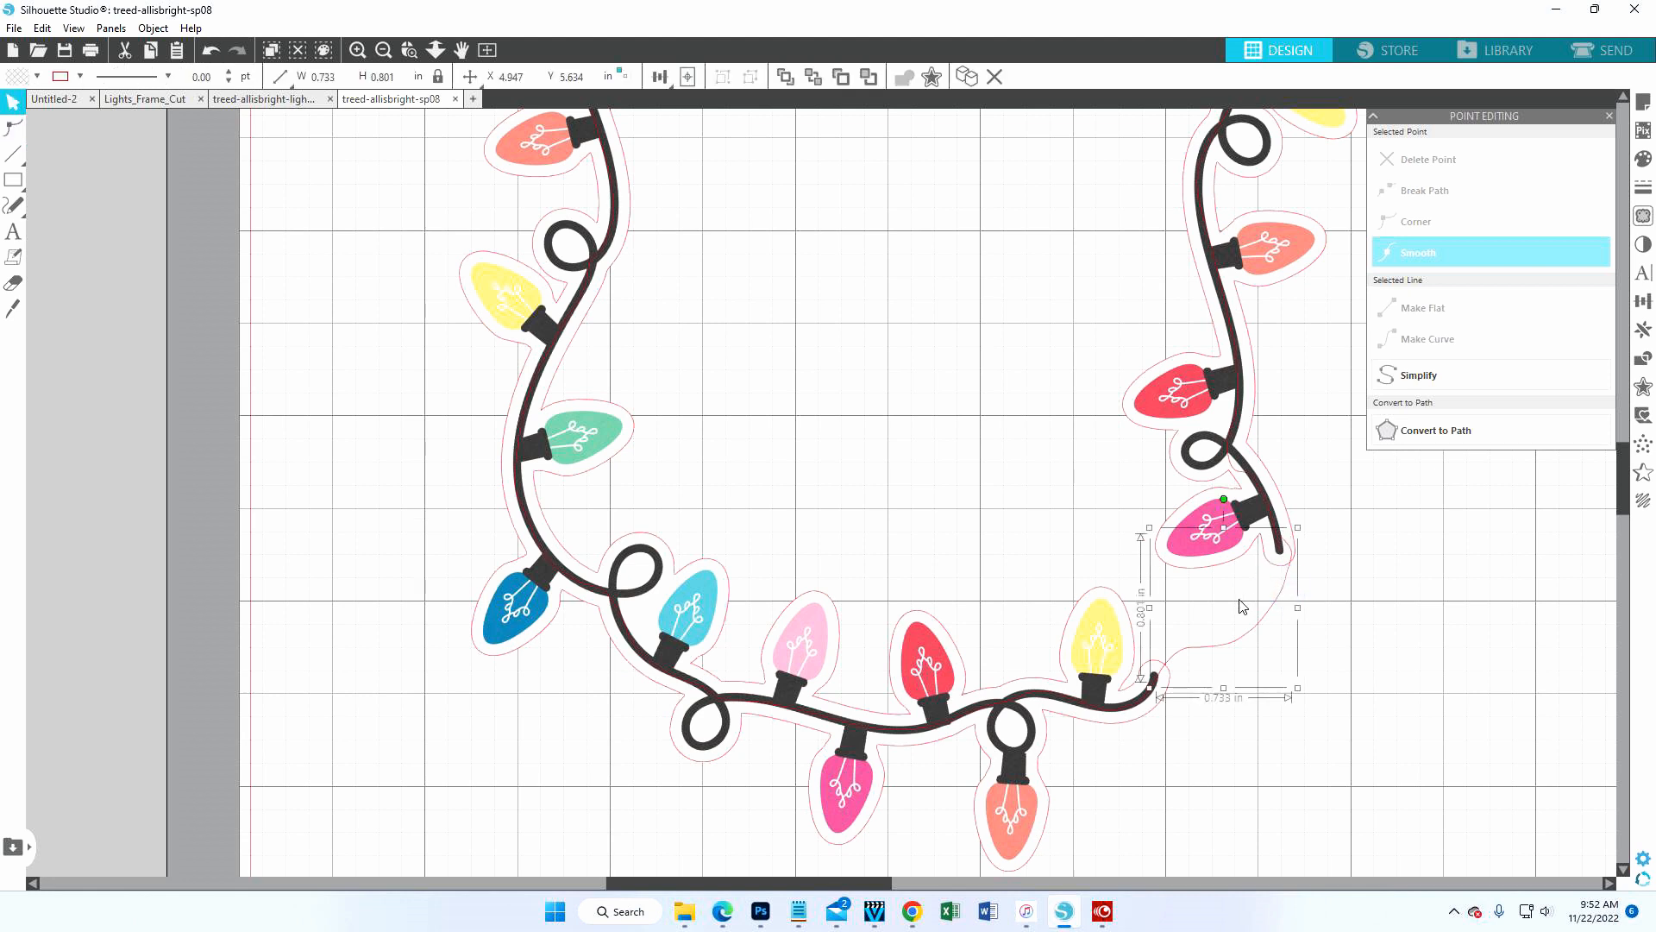
pyautogui.doubleClick(1241, 479)
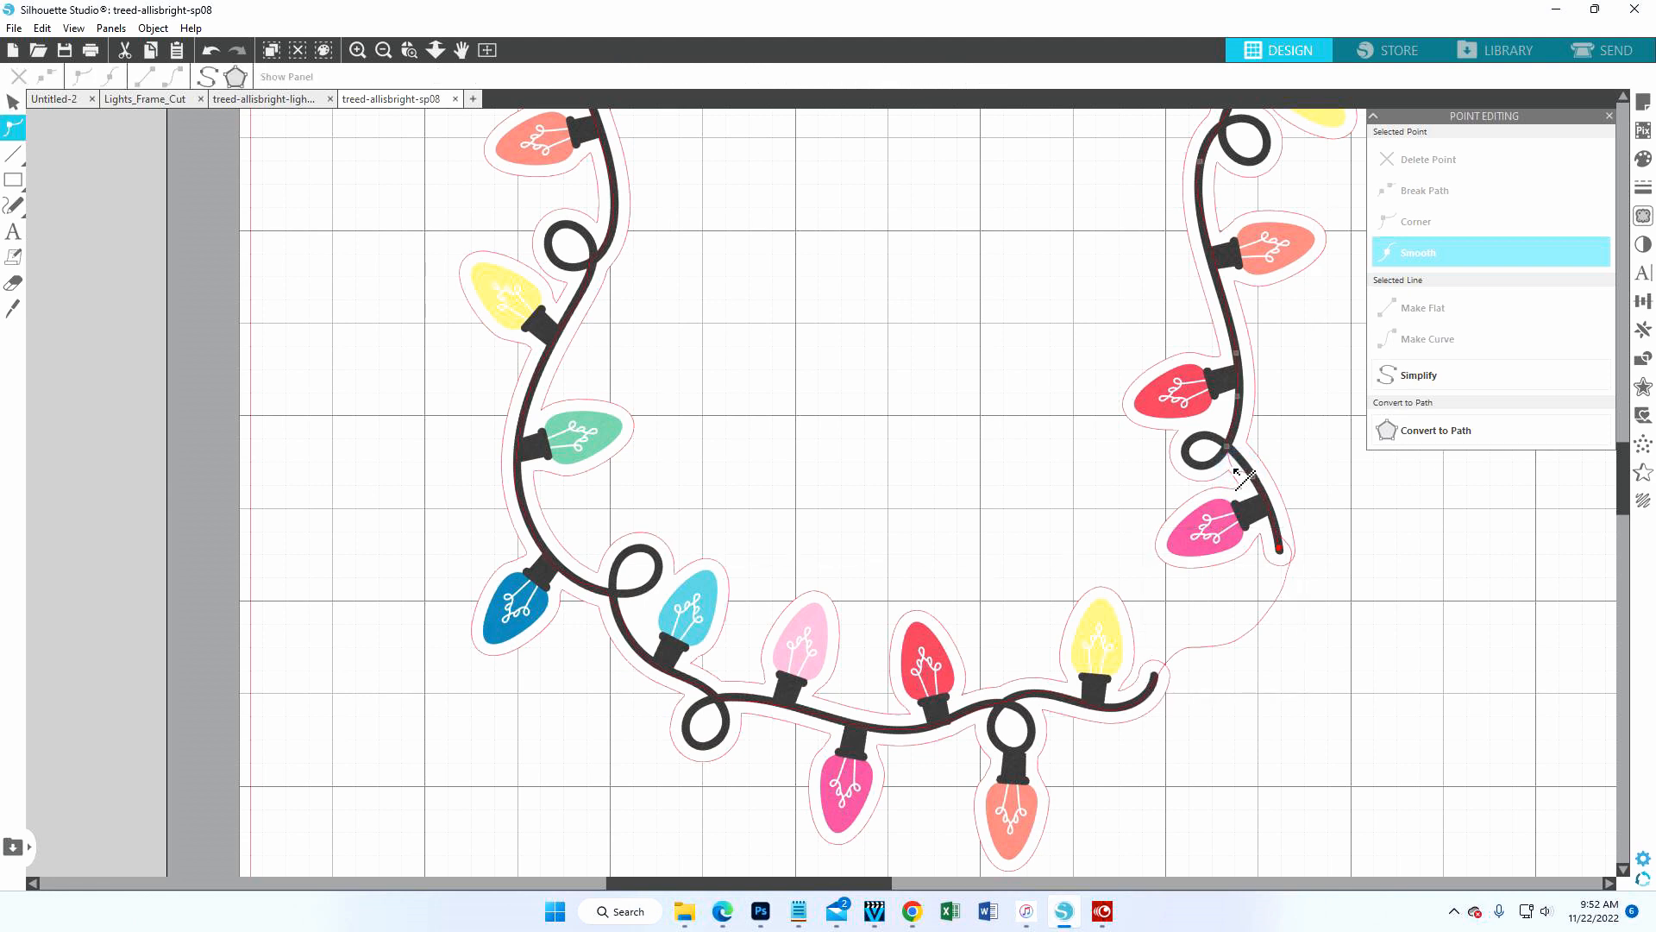
pyautogui.click(1234, 461)
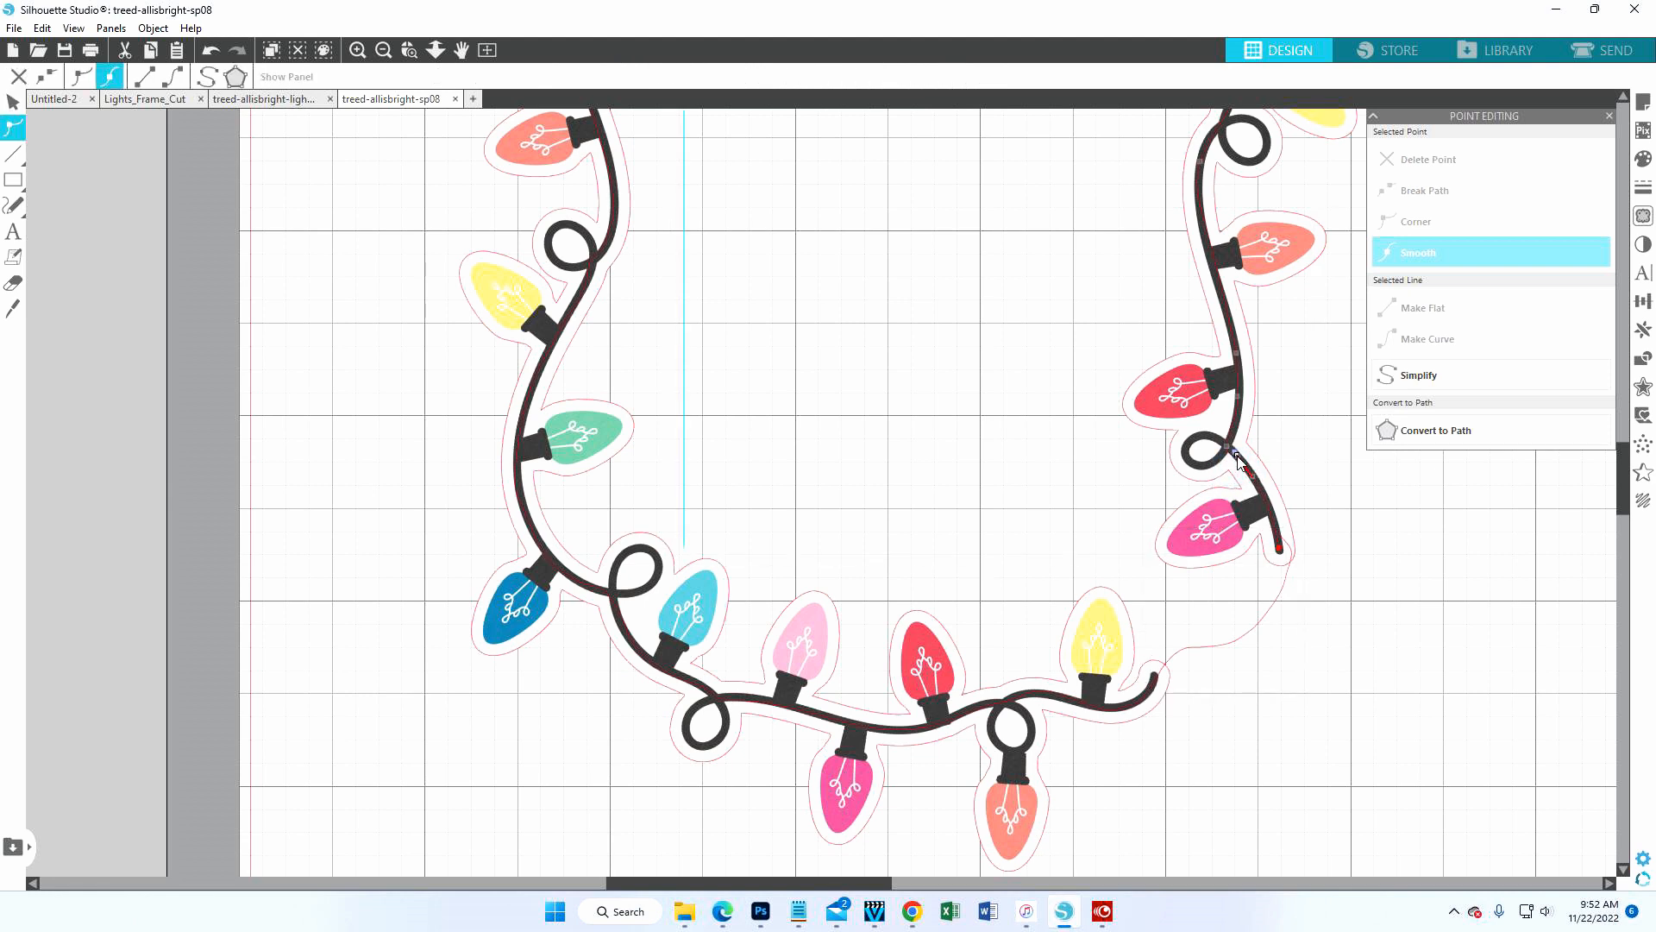
# - Open the lower-right joining curve for point editing, move its point below the upper string's bottom end inward, and simplify the curve
pyautogui.click(1289, 550)
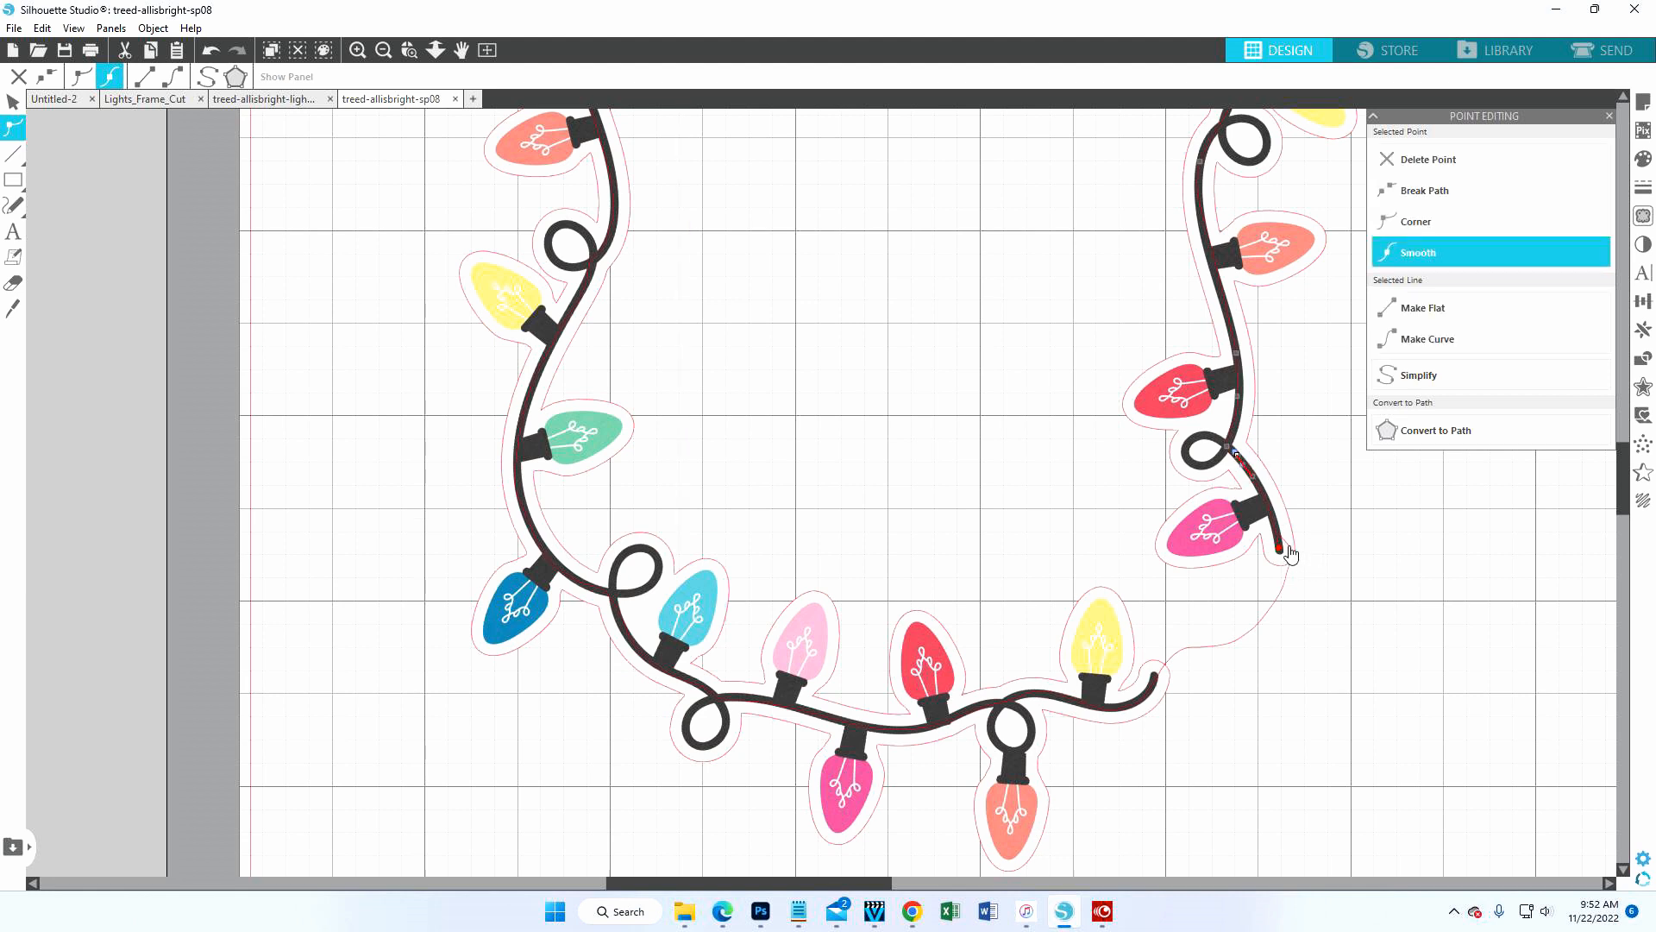
pyautogui.moveTo(1294, 559); pyautogui.dragTo(1274, 594)
pyautogui.click(1290, 598)
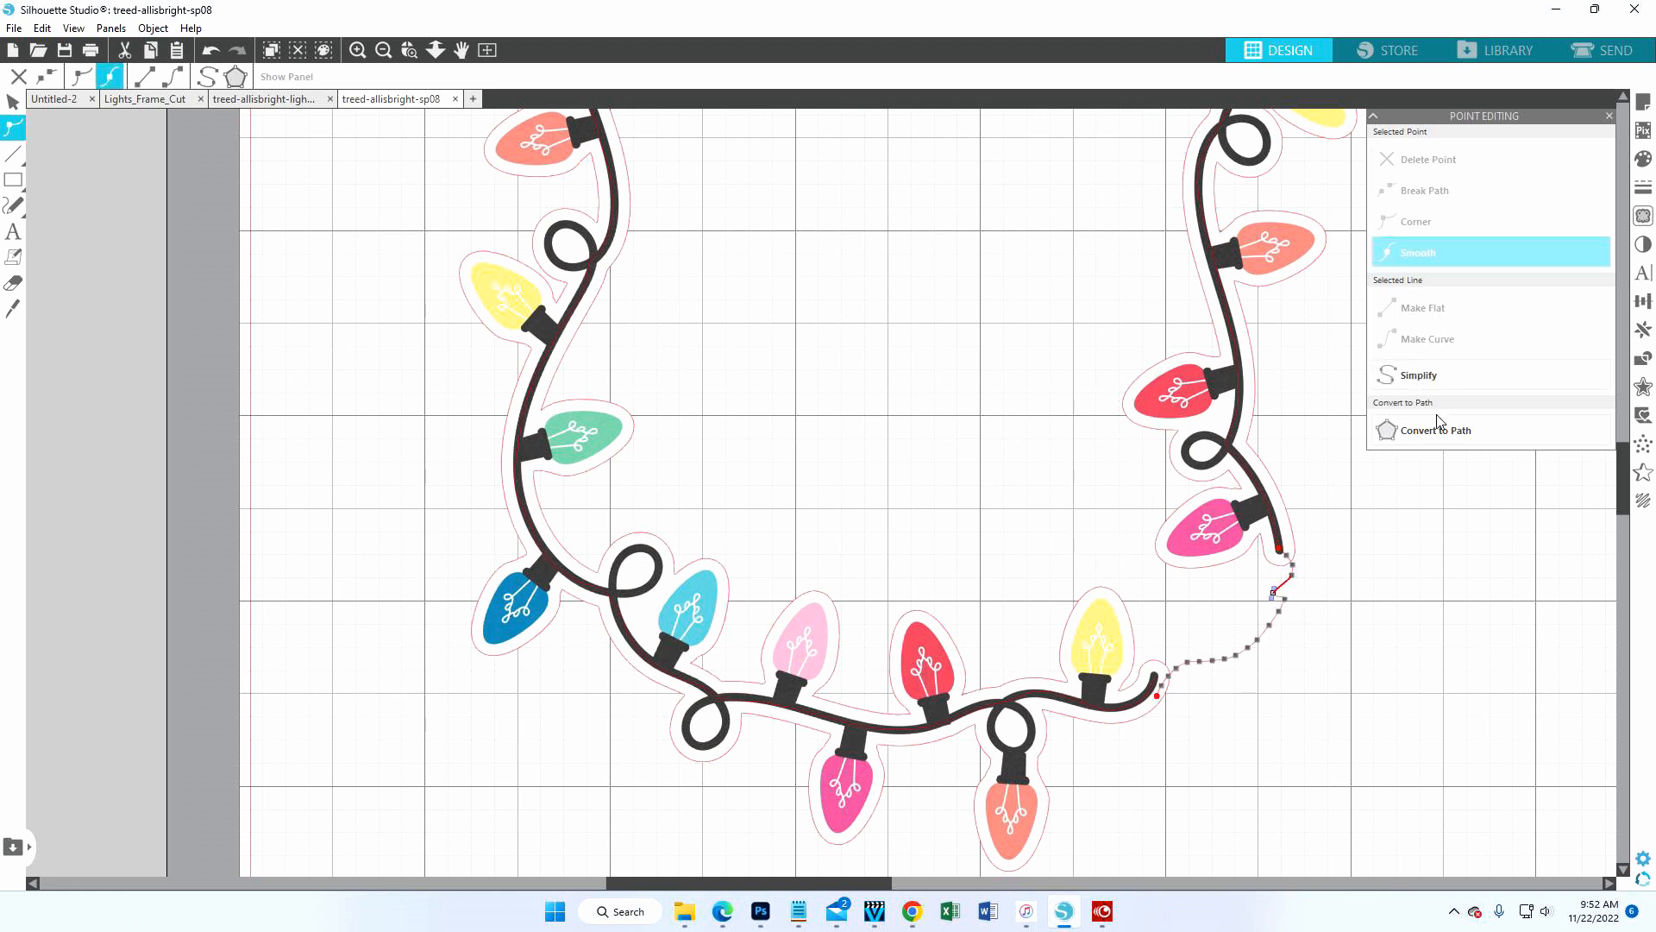
pyautogui.click(1423, 382)
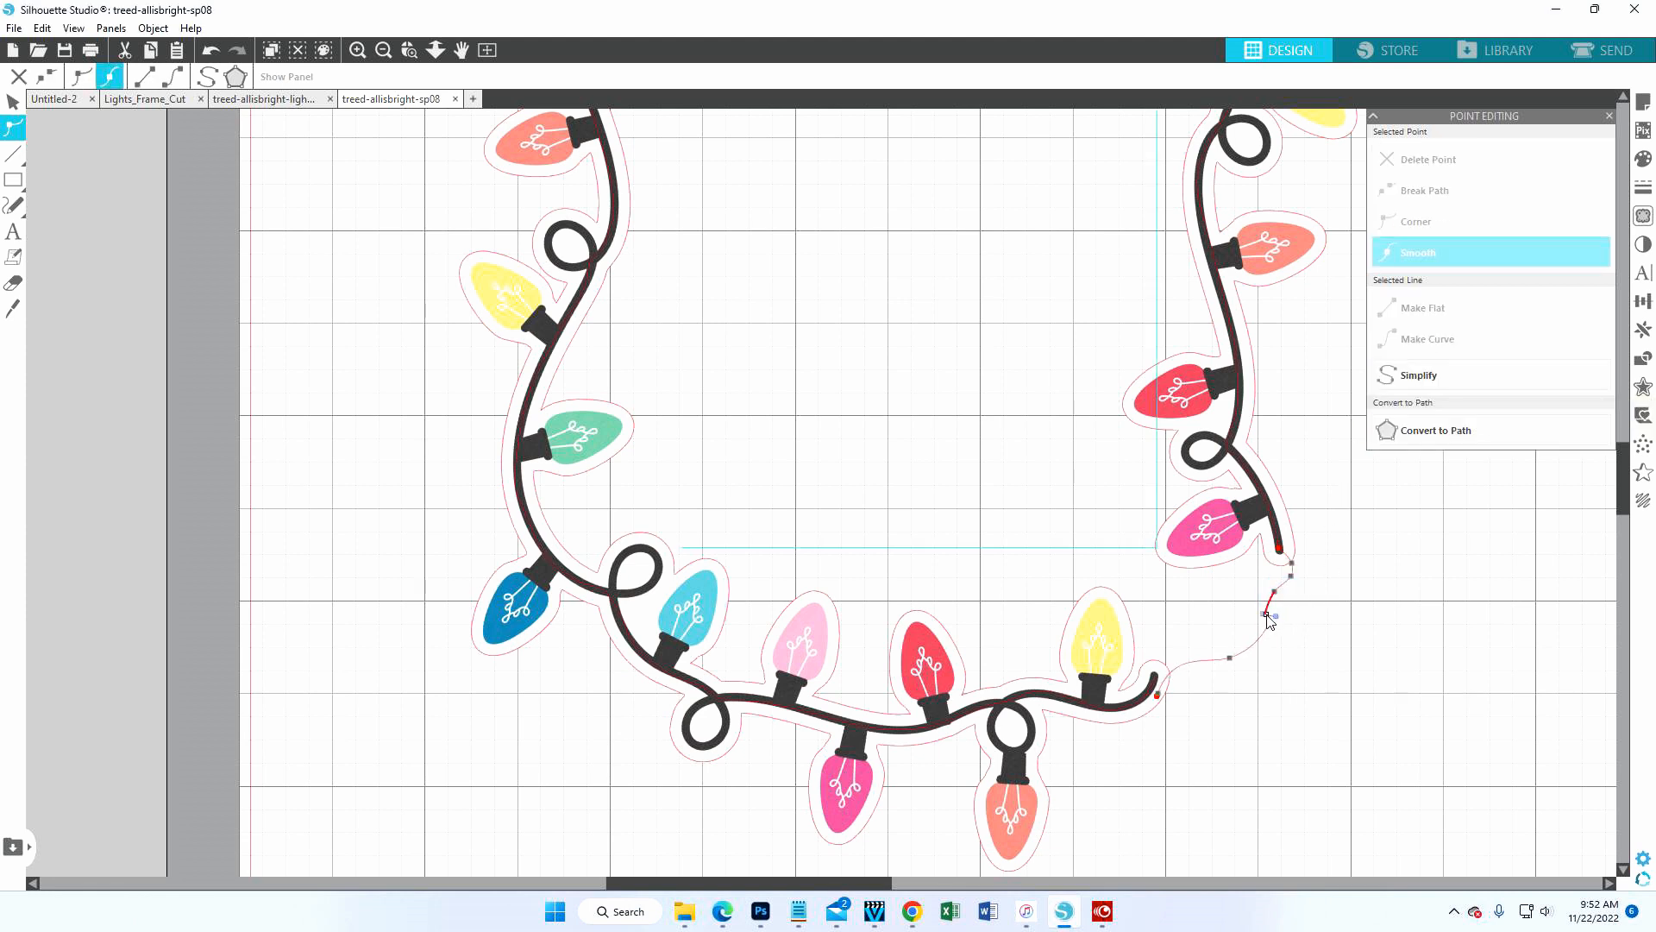
# - Reshape the simplified curve by moving its middle points inward and bringing its lower end and the adjoining line's end to the cord end
pyautogui.click(1231, 658)
pyautogui.moveTo(1231, 658); pyautogui.dragTo(1214, 647)
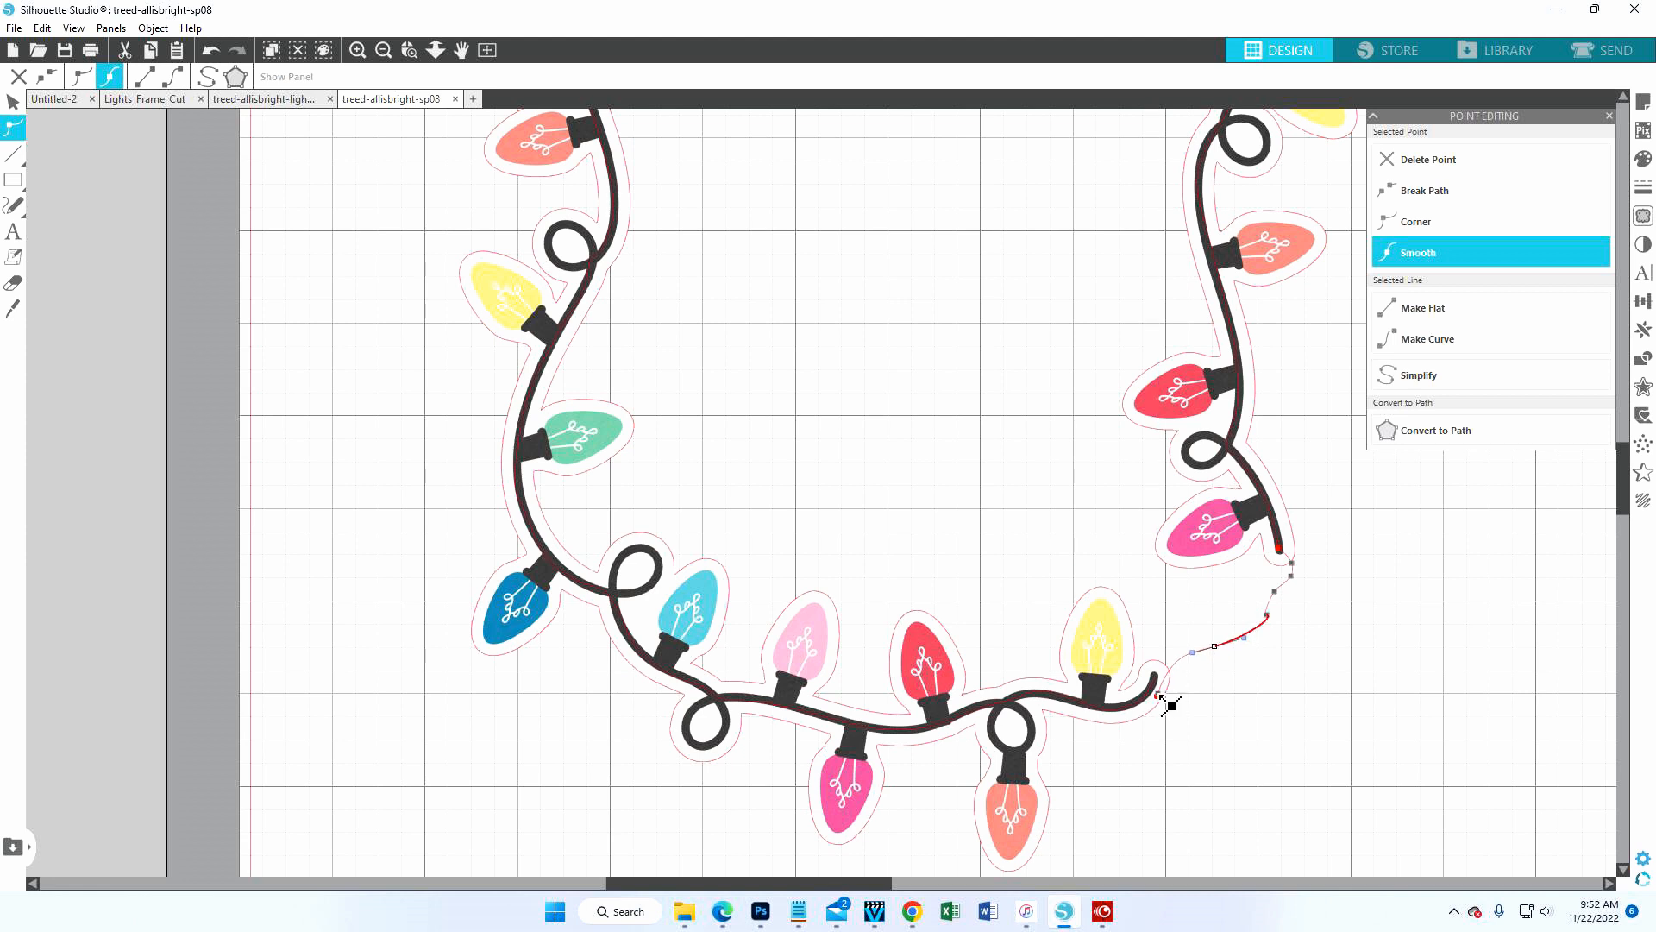
pyautogui.moveTo(1158, 694); pyautogui.dragTo(1160, 682)
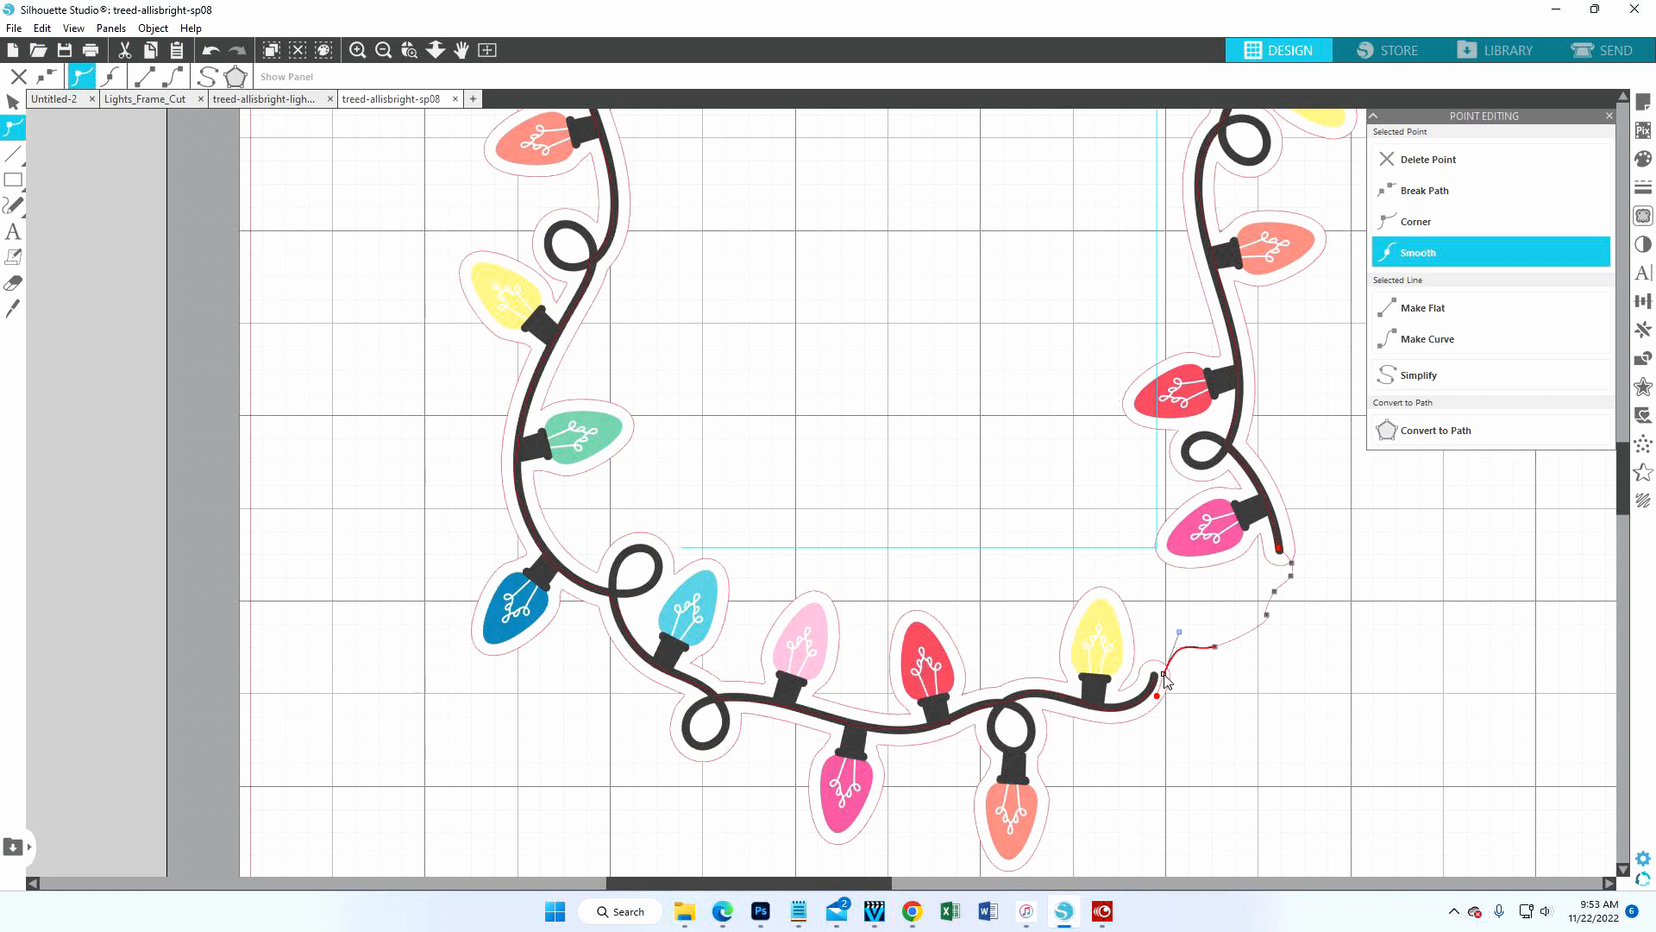
pyautogui.click(1158, 694)
pyautogui.click(1159, 692)
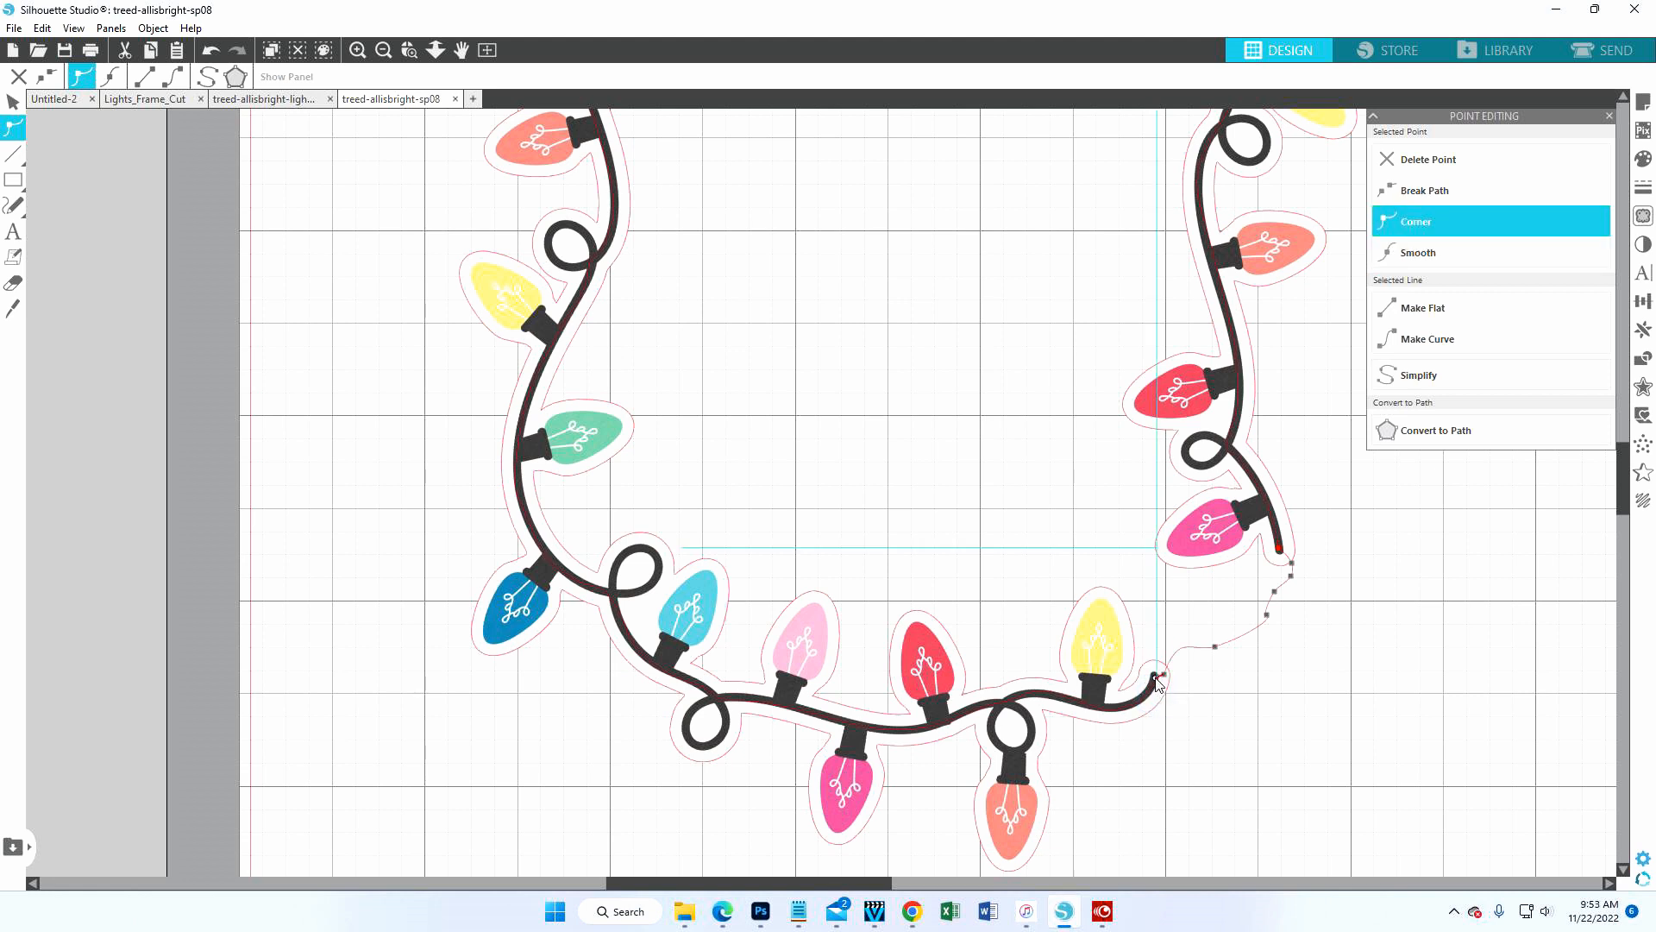
pyautogui.click(1267, 616)
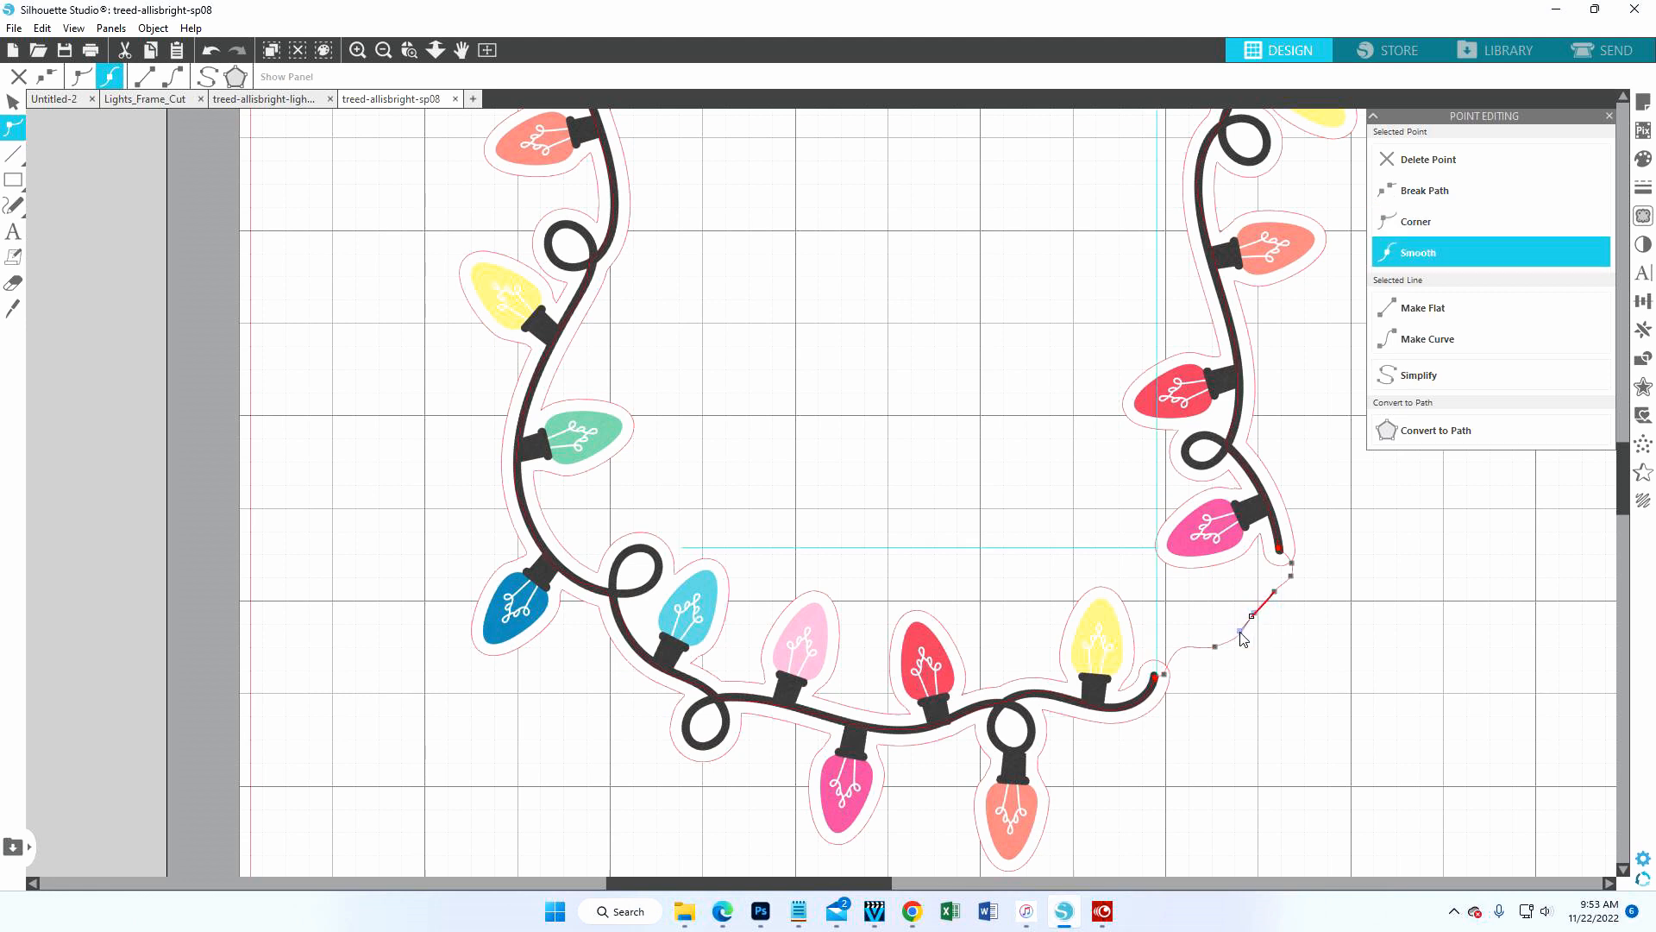
pyautogui.moveTo(1241, 633); pyautogui.dragTo(1287, 582)
# - Open the upper-left joining curve between the two strings for point editing
pyautogui.scroll(1, 945, 452)
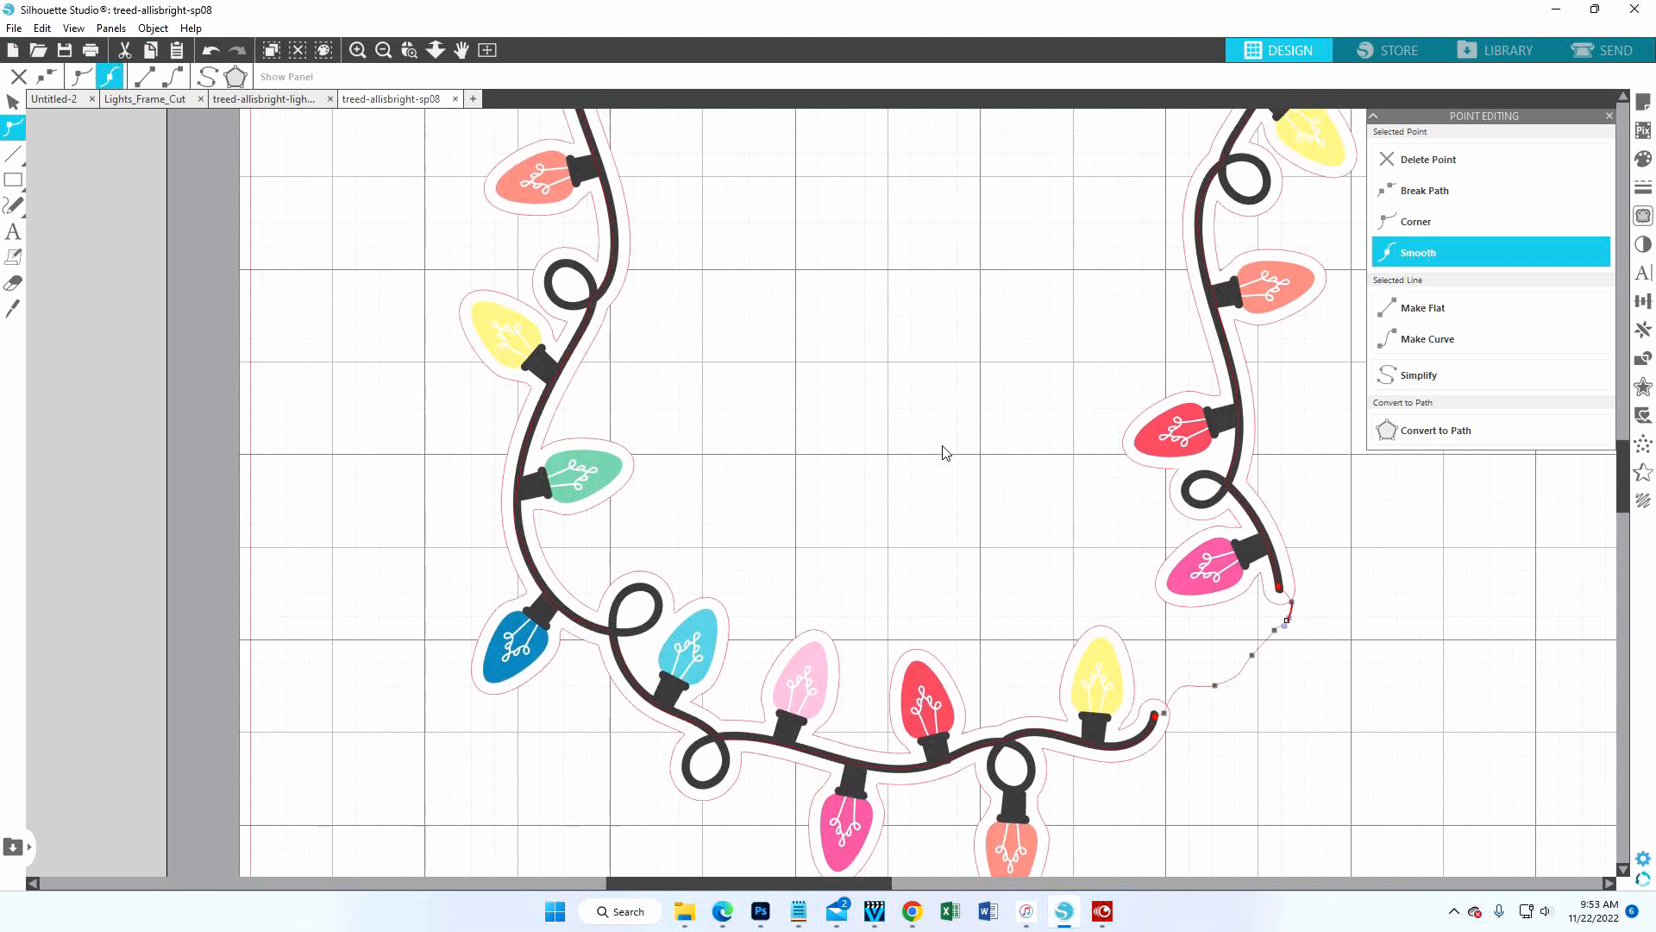
pyautogui.scroll(8, 946, 452)
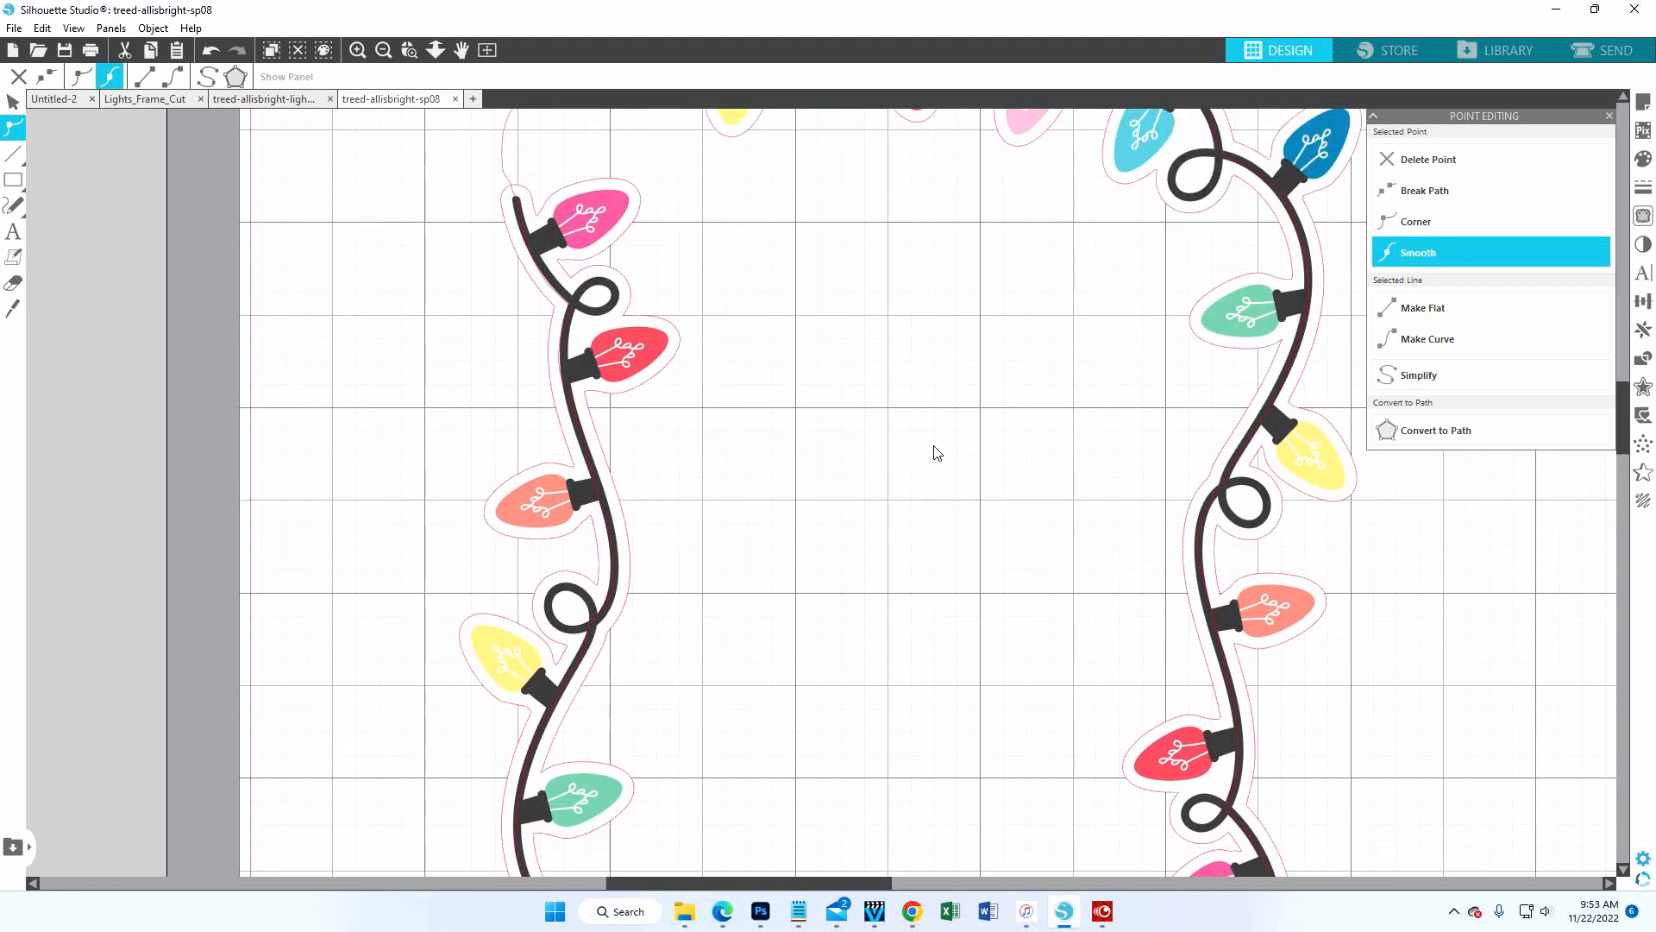
pyautogui.scroll(6, 938, 452)
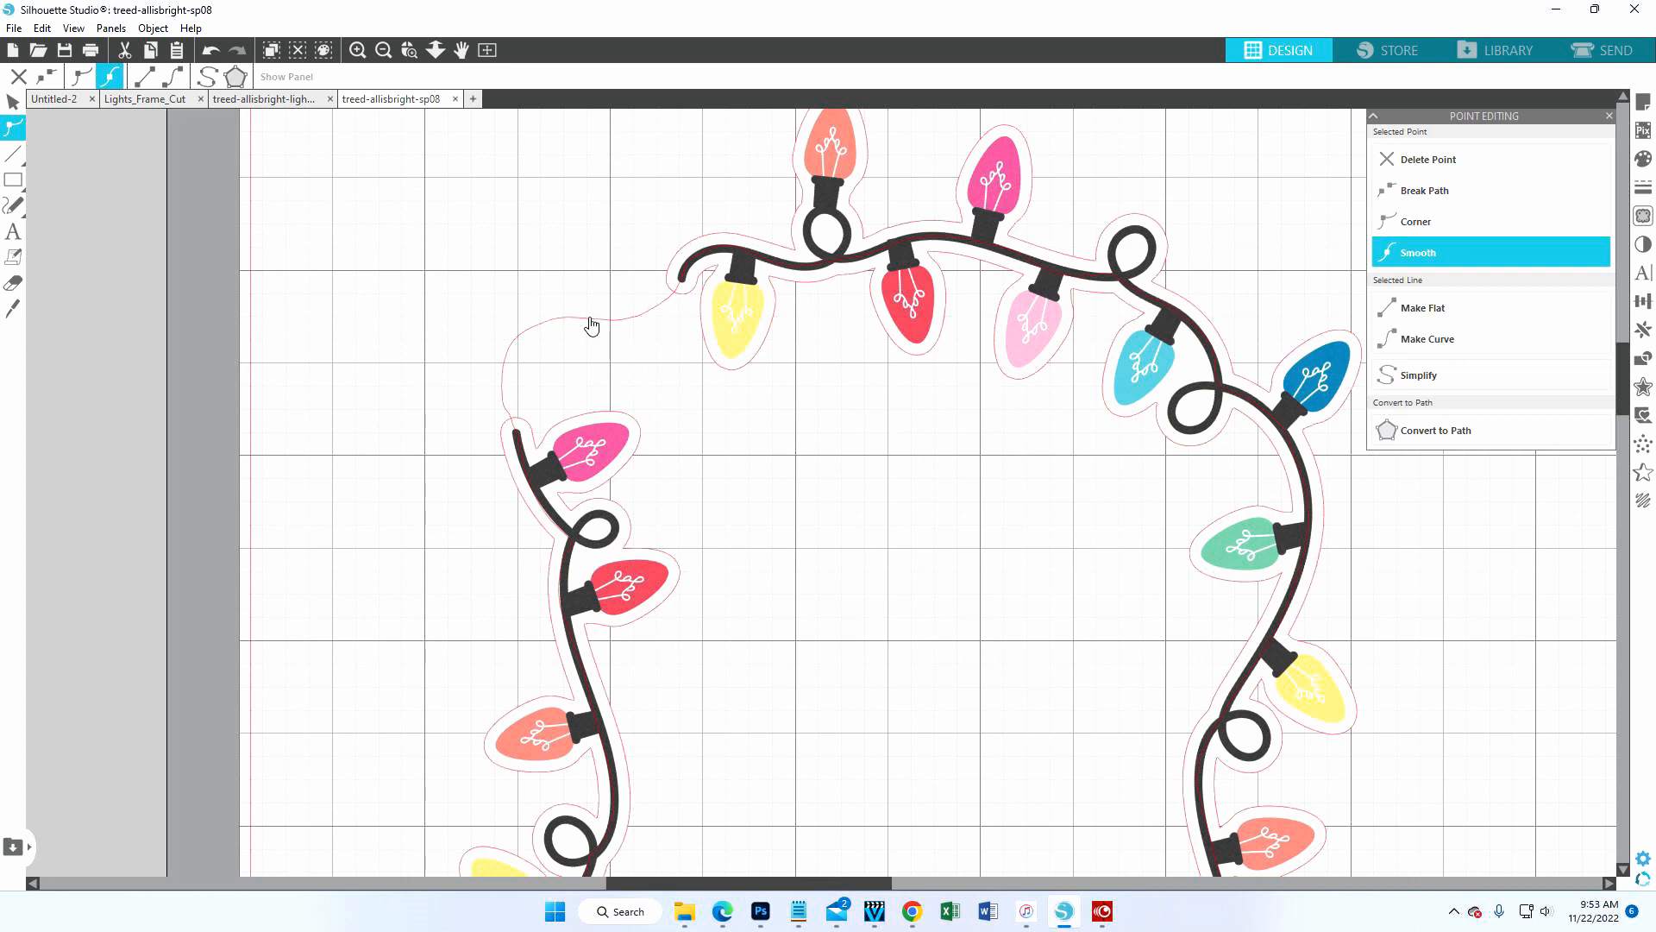
pyautogui.click(592, 326)
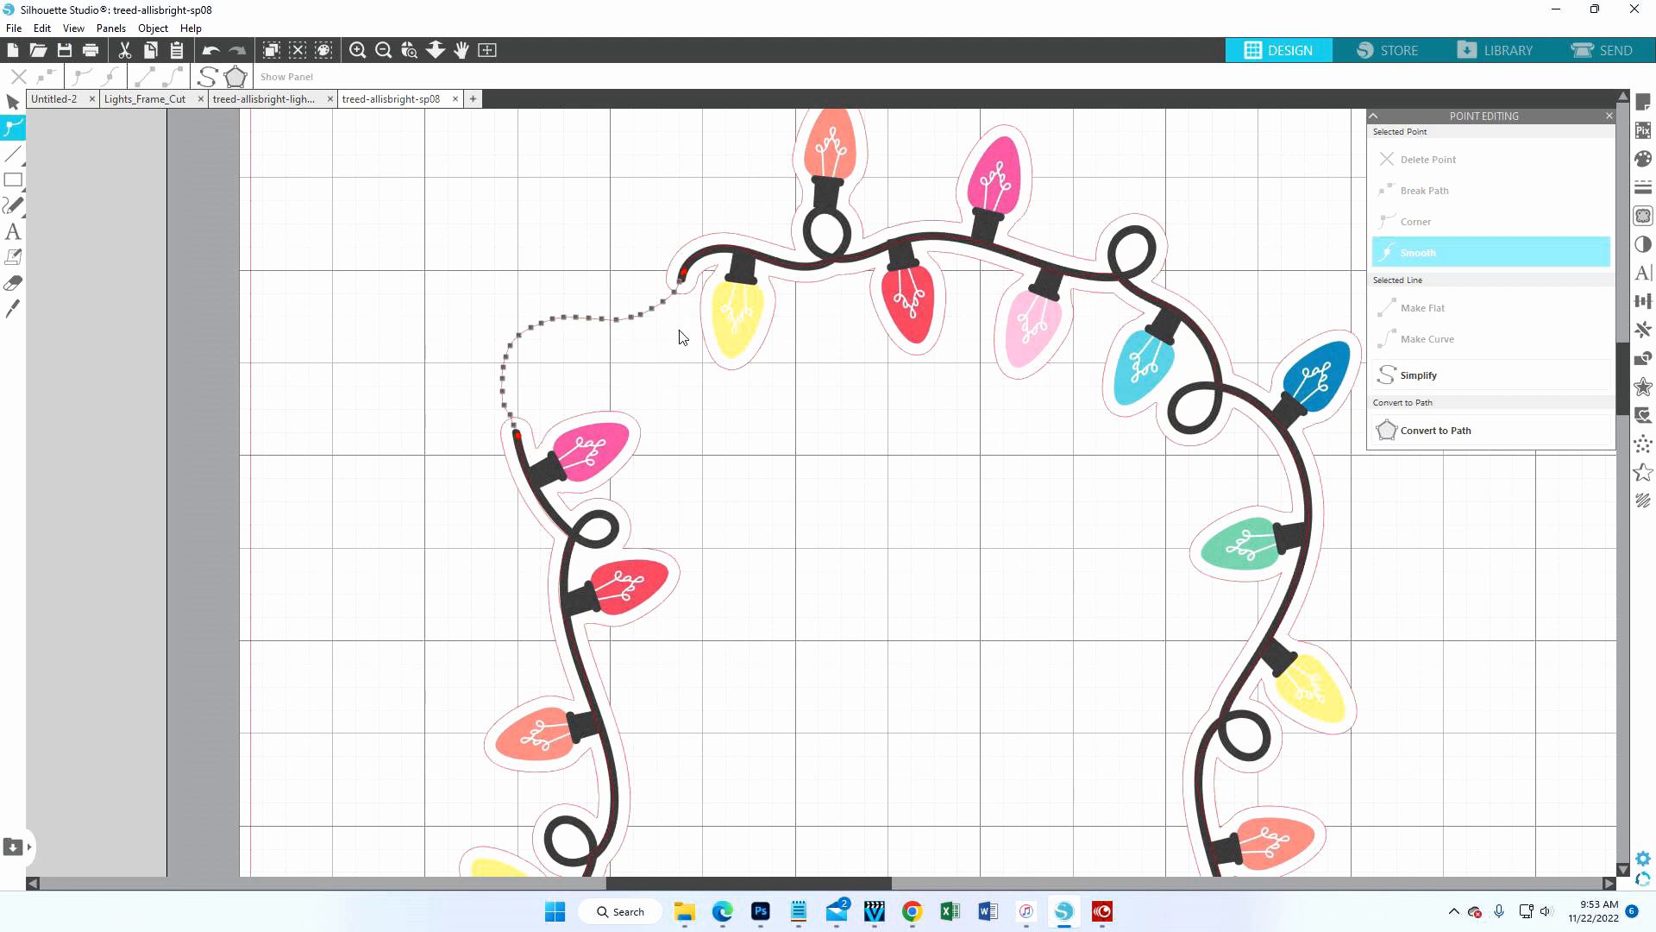
# - Move both light strings off the traced frame outline to inspect it, undo both moves, and leave point editing
pyautogui.click(487, 50)
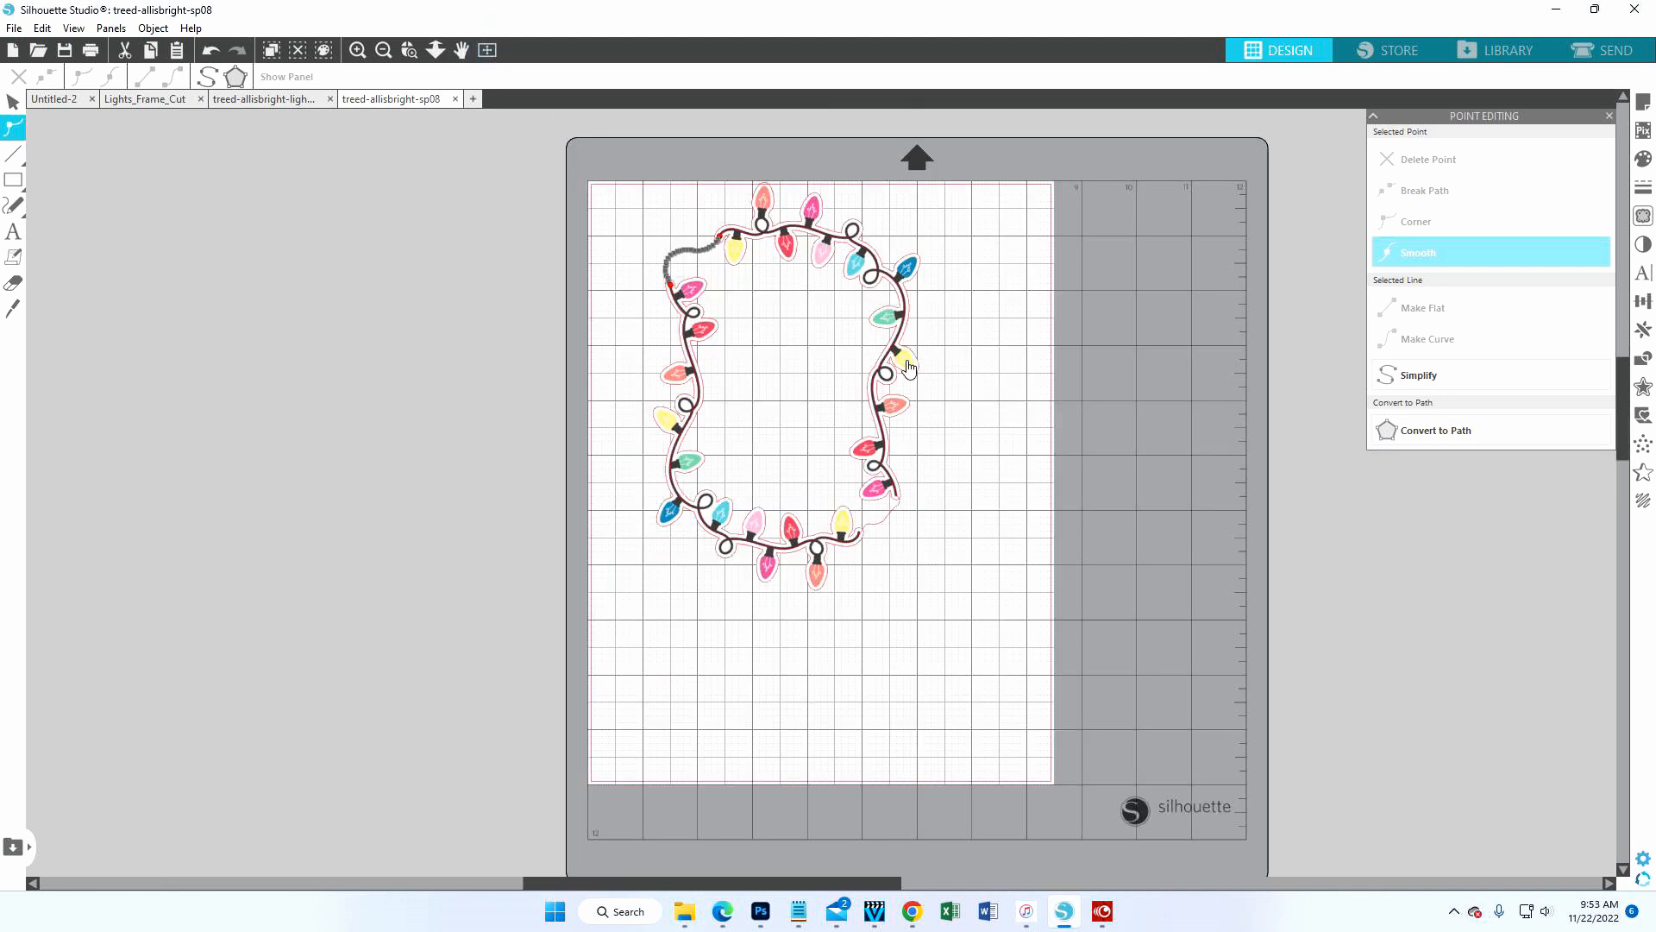
pyautogui.moveTo(907, 366); pyautogui.dragTo(1177, 359)
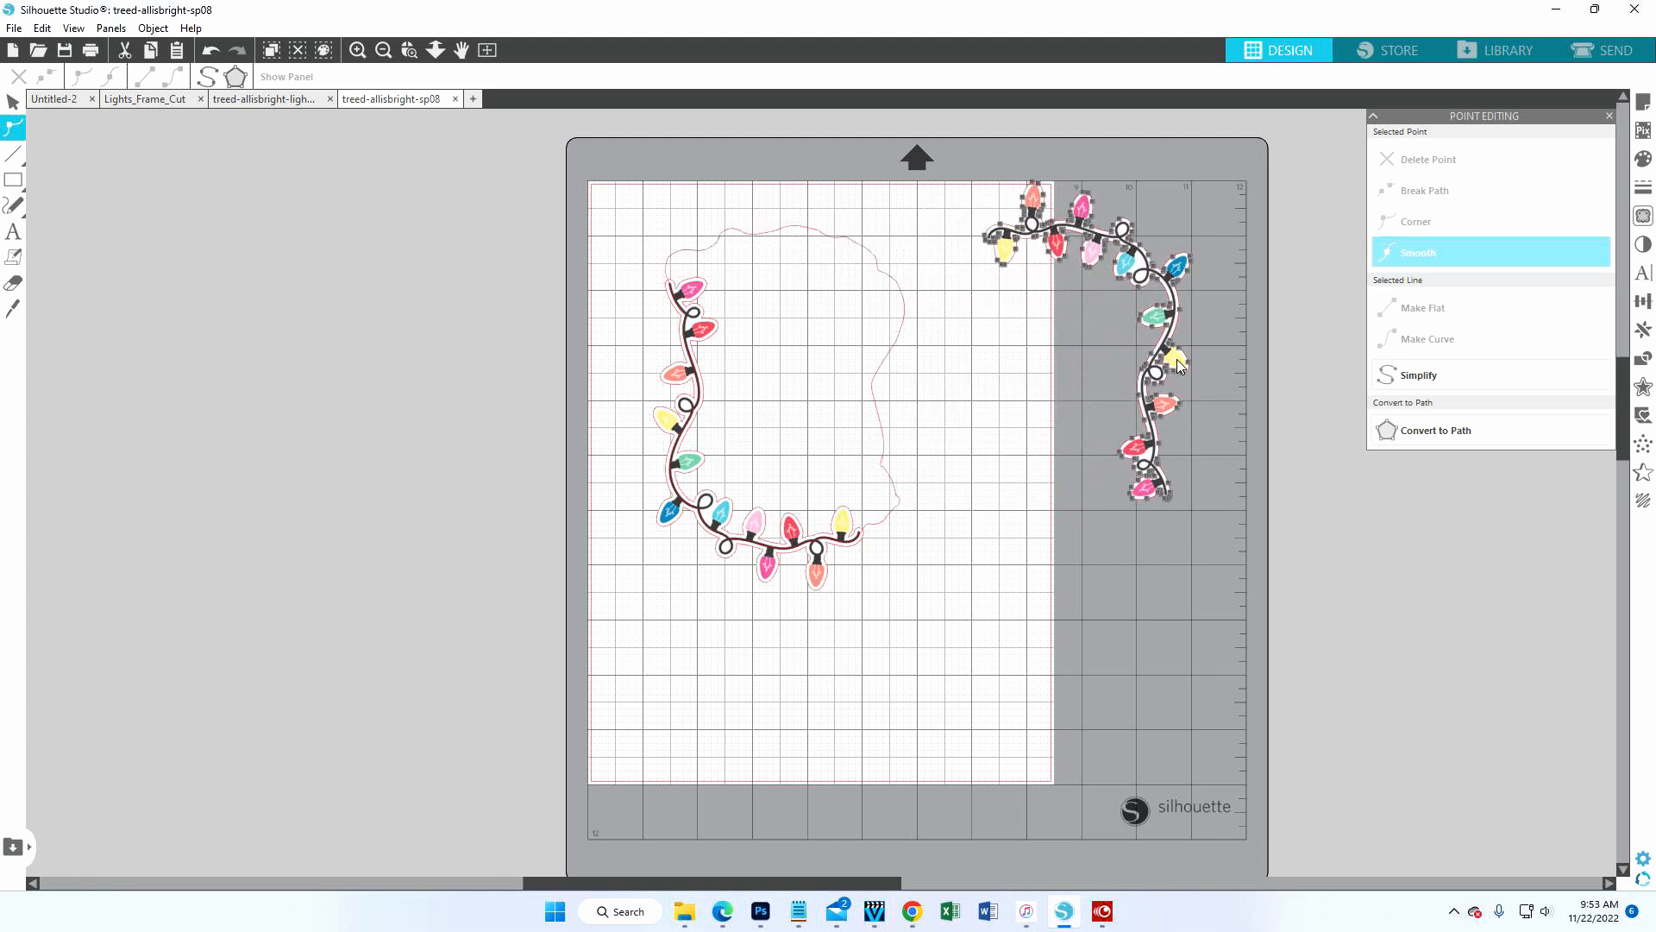
pyautogui.moveTo(819, 575); pyautogui.dragTo(697, 682)
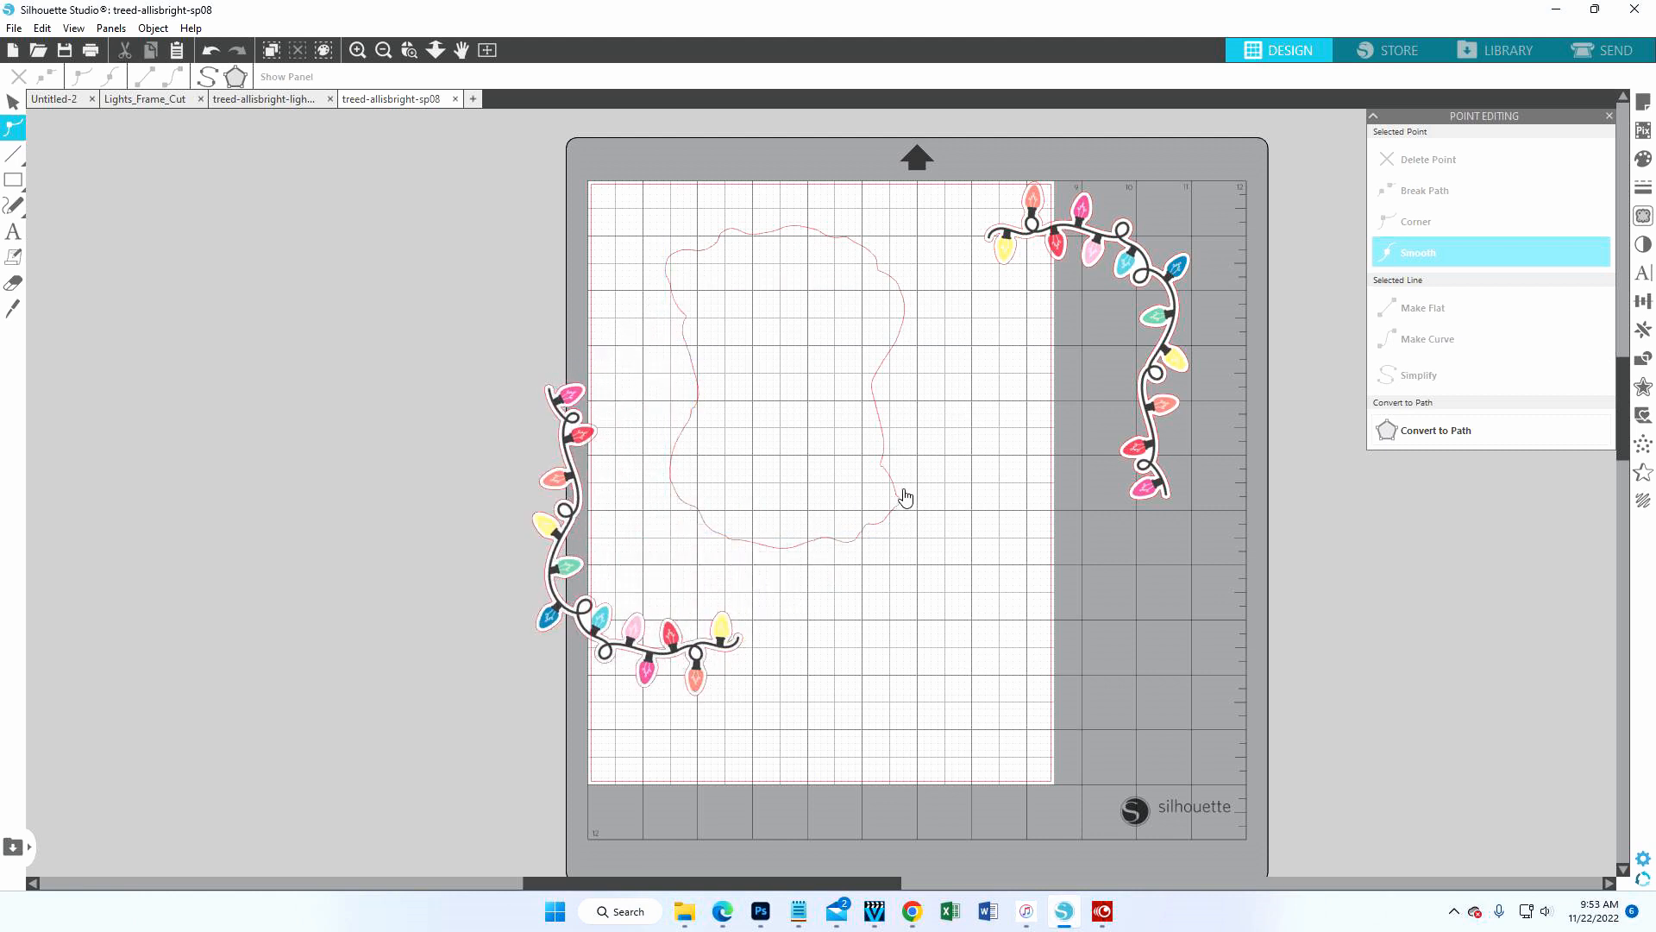
pyautogui.click(208, 54)
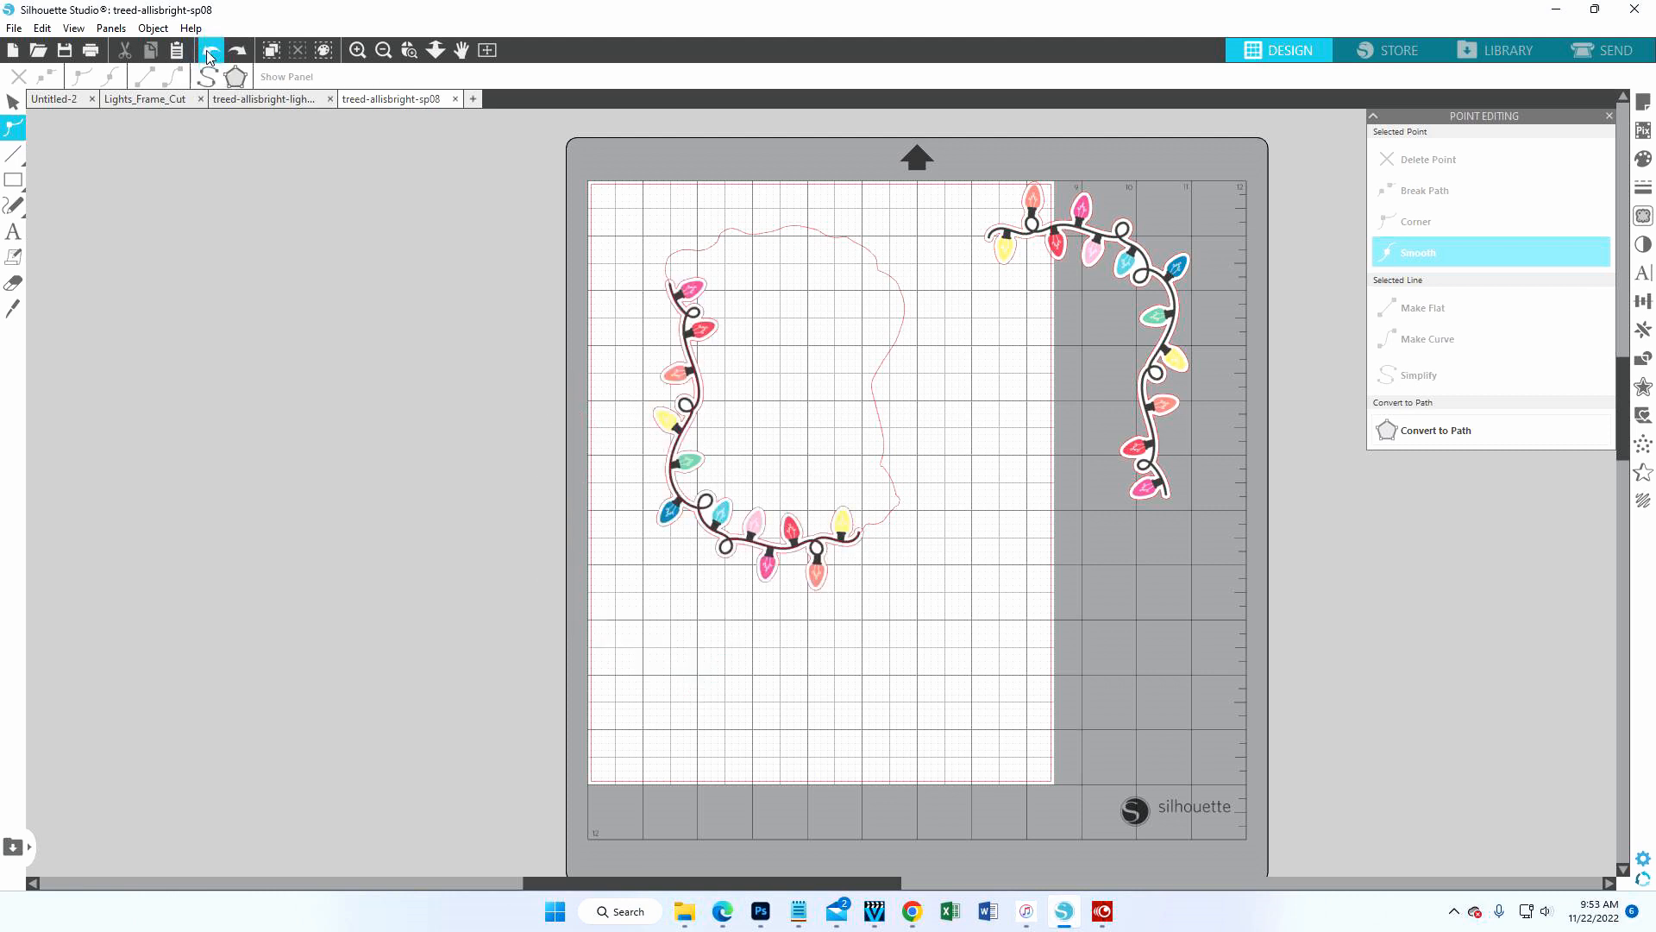
pyautogui.click(210, 54)
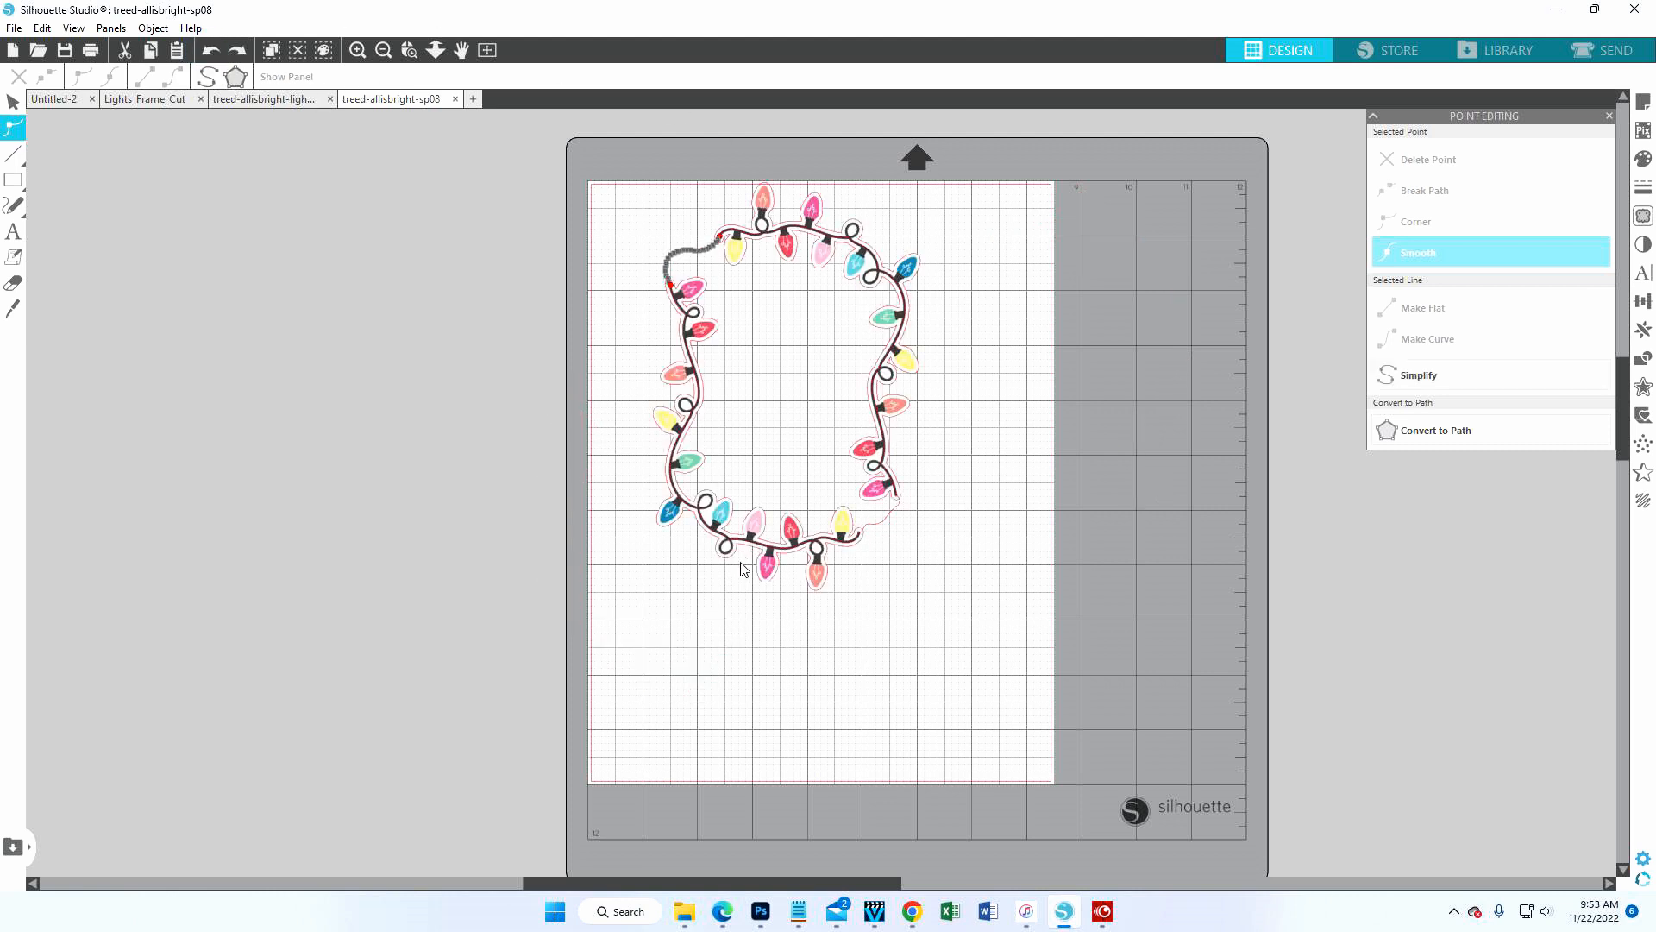
pyautogui.click(950, 603)
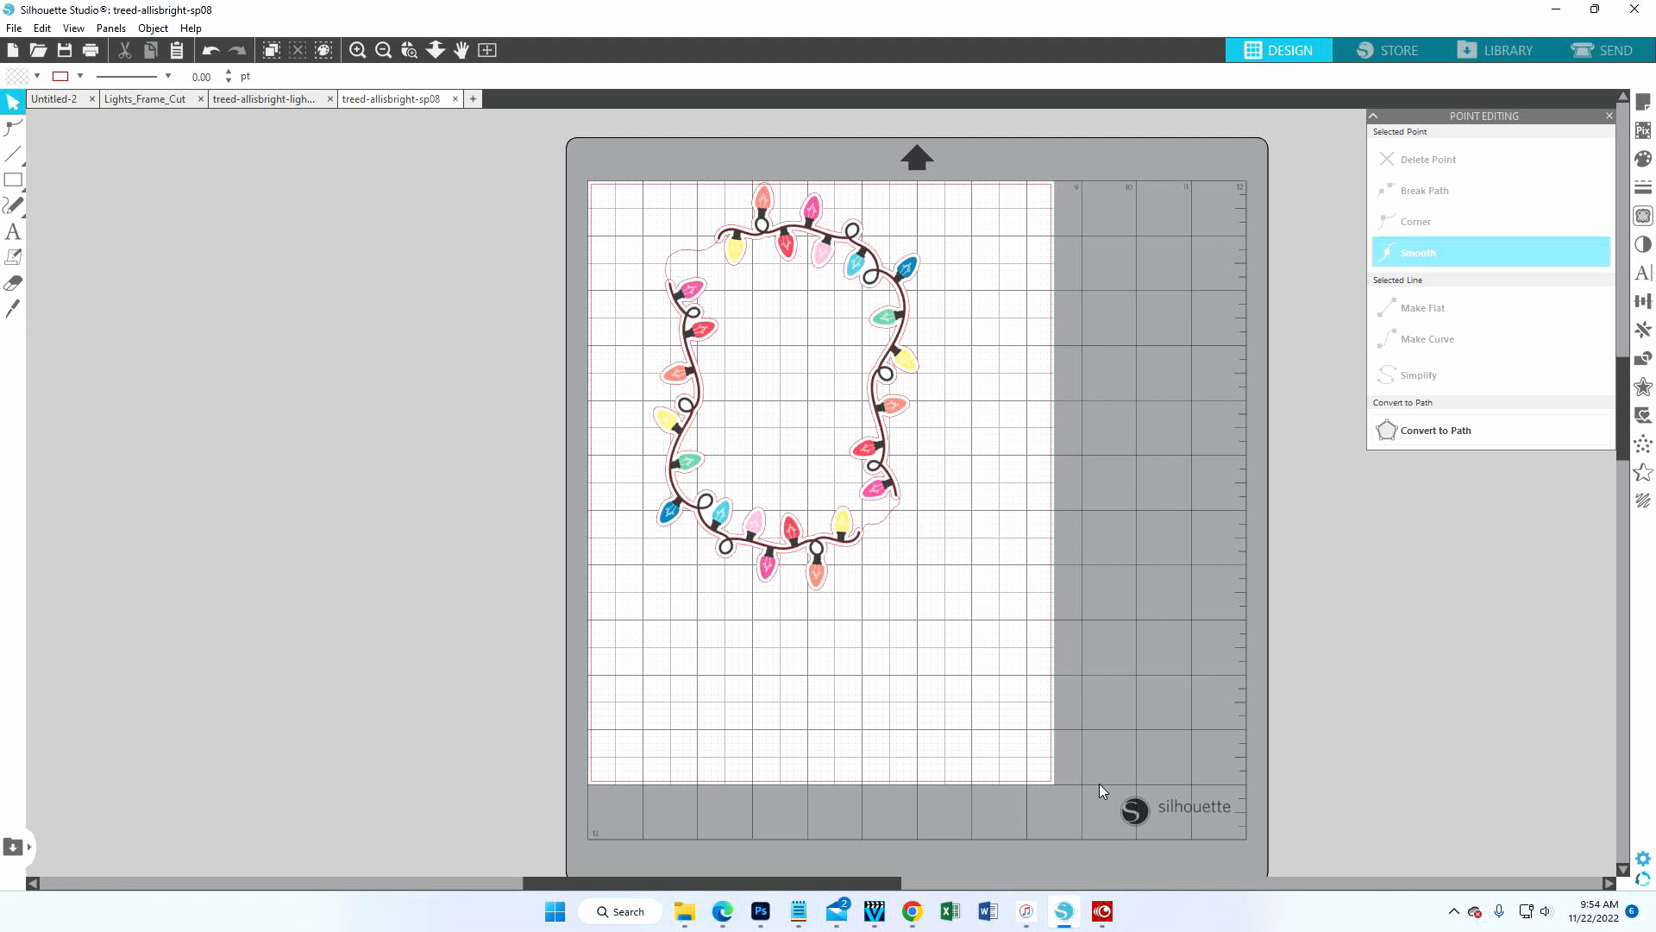
pyautogui.click(1105, 911)
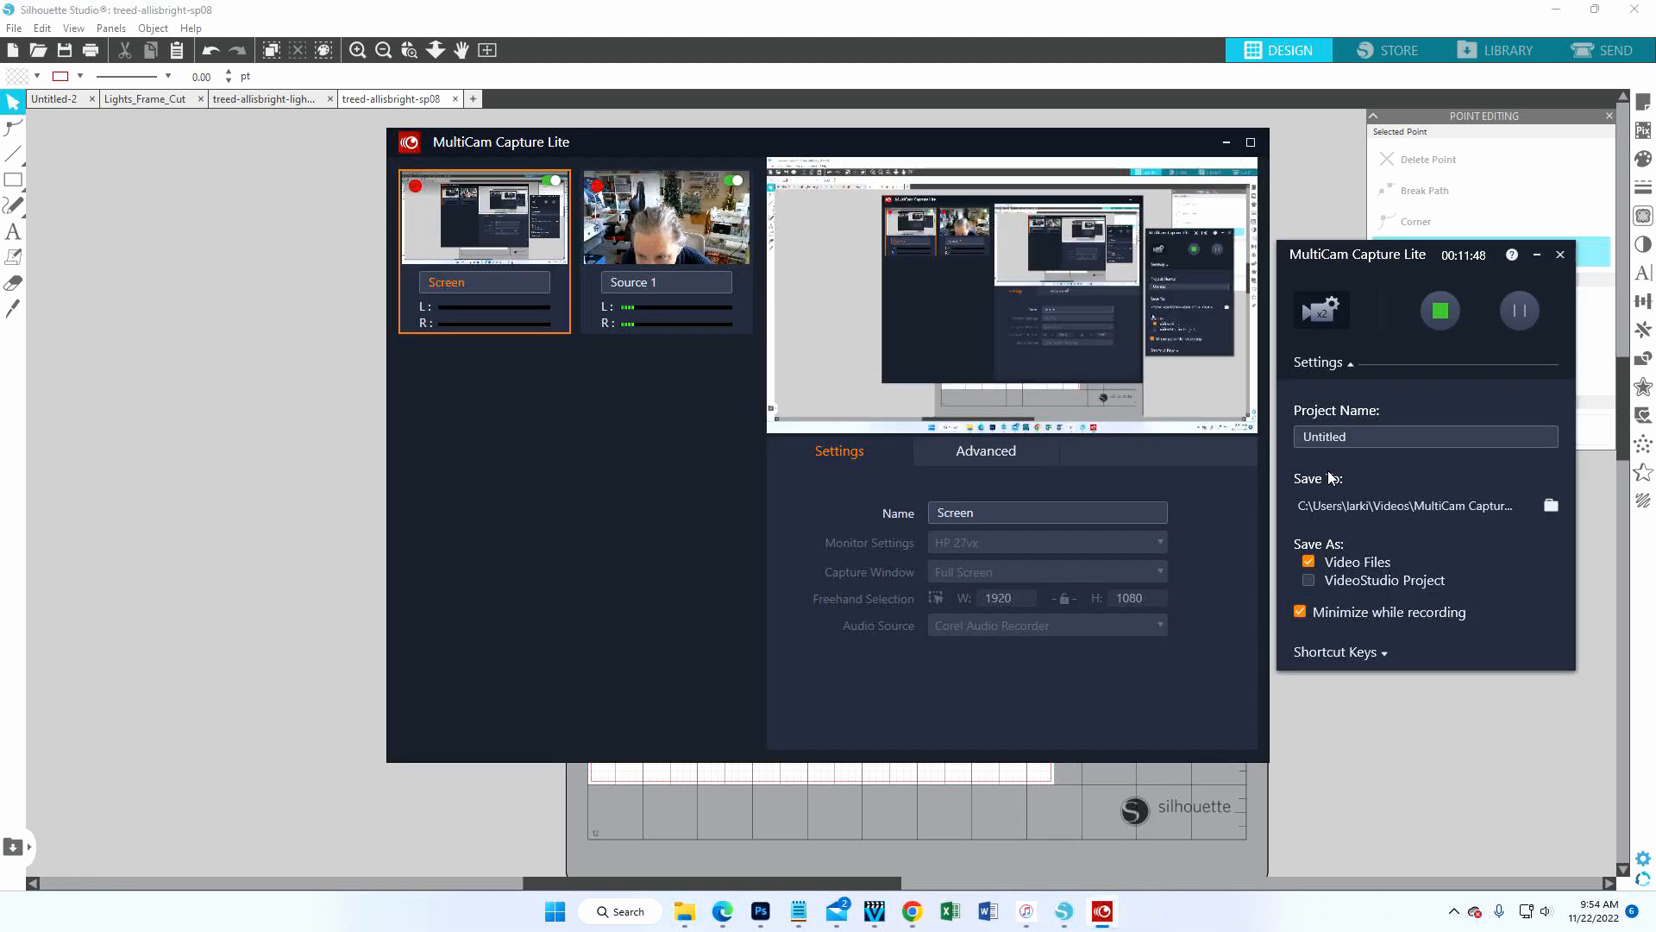
pyautogui.click(1437, 312)
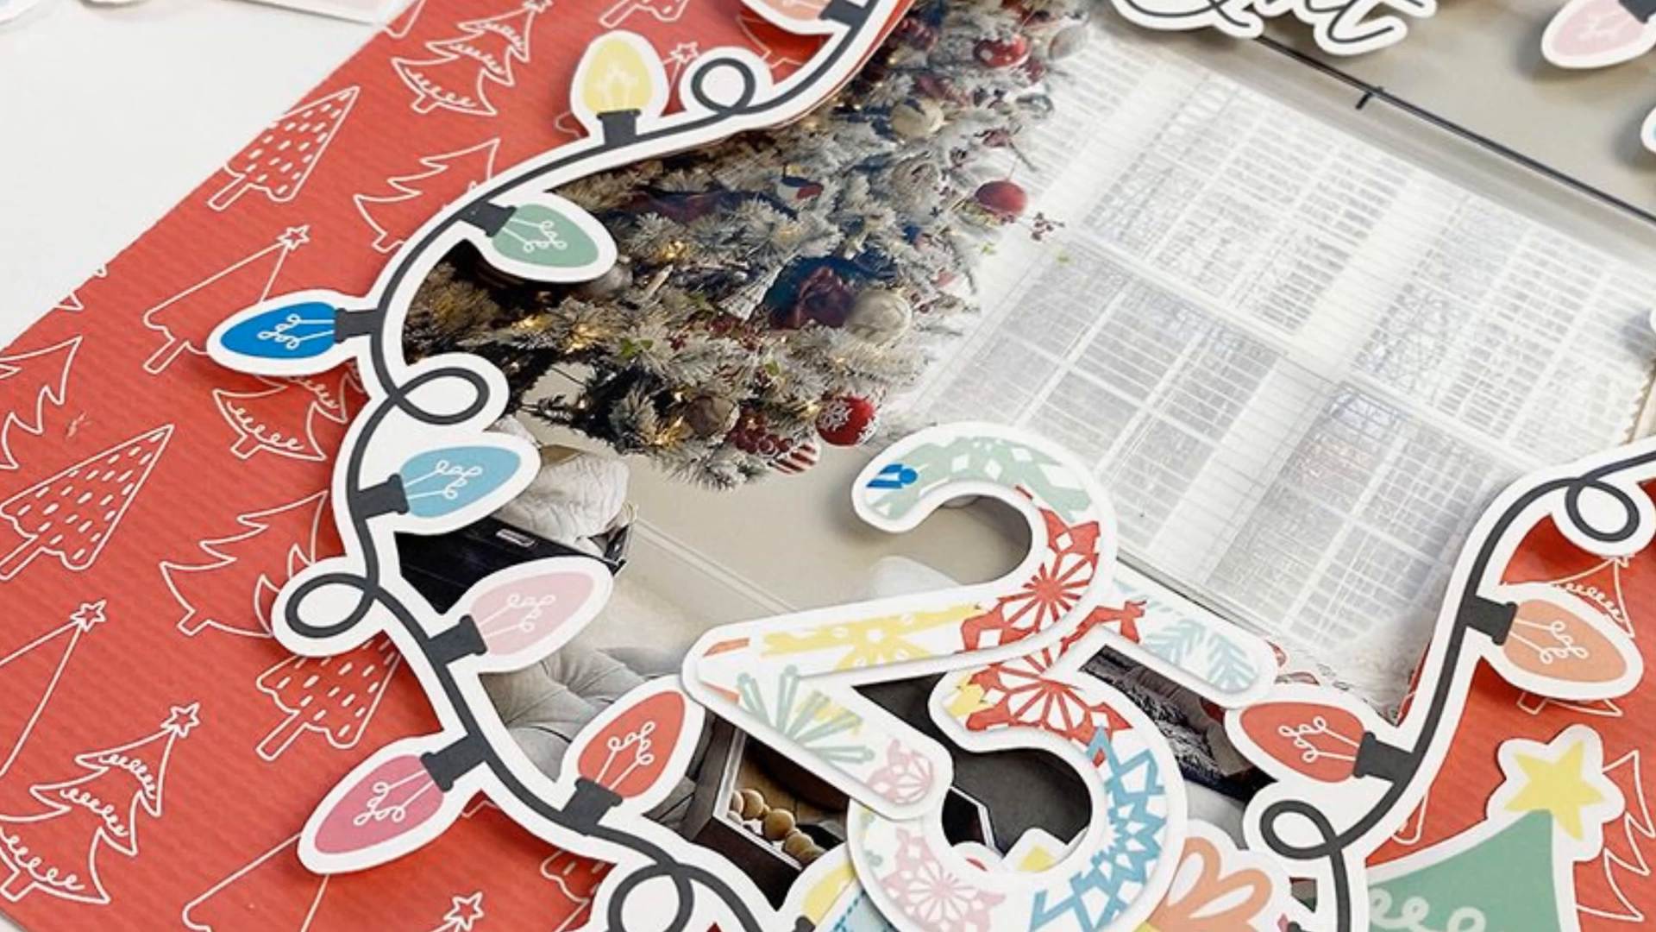